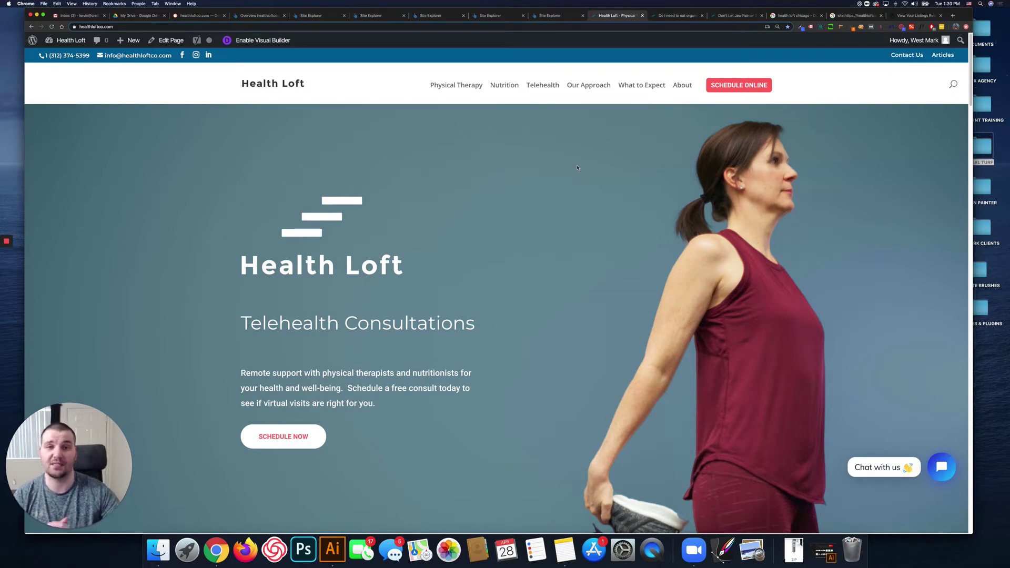
pyautogui.scroll(-5, 478, 220)
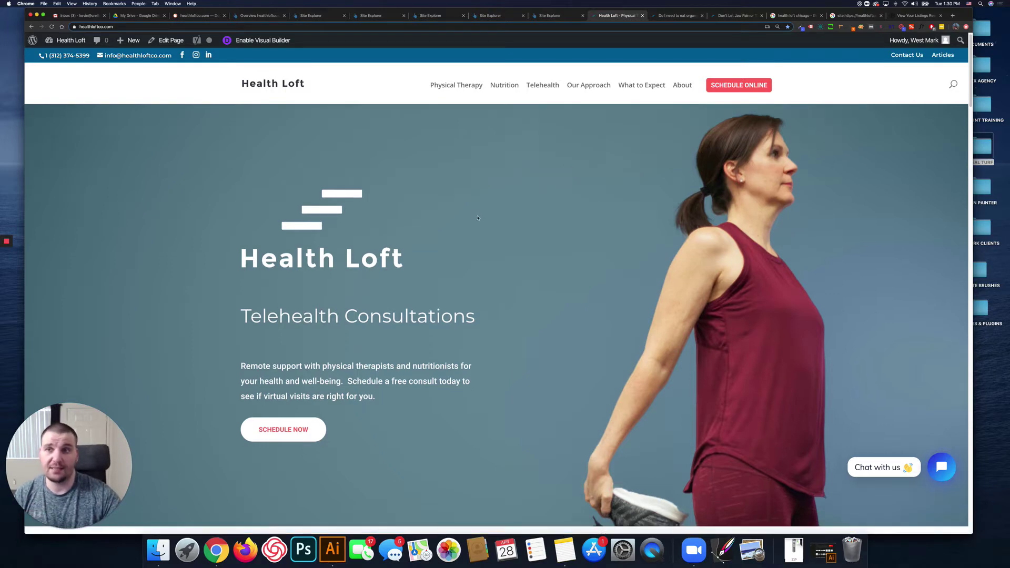
pyautogui.scroll(5, 478, 220)
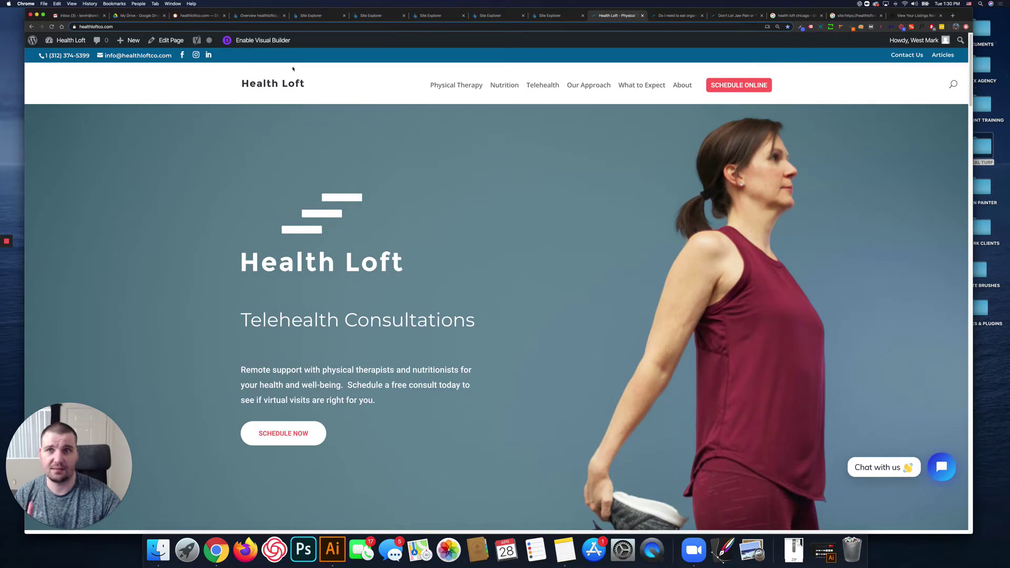
pyautogui.scroll(-3, 358, 143)
pyautogui.scroll(-1, 394, 179)
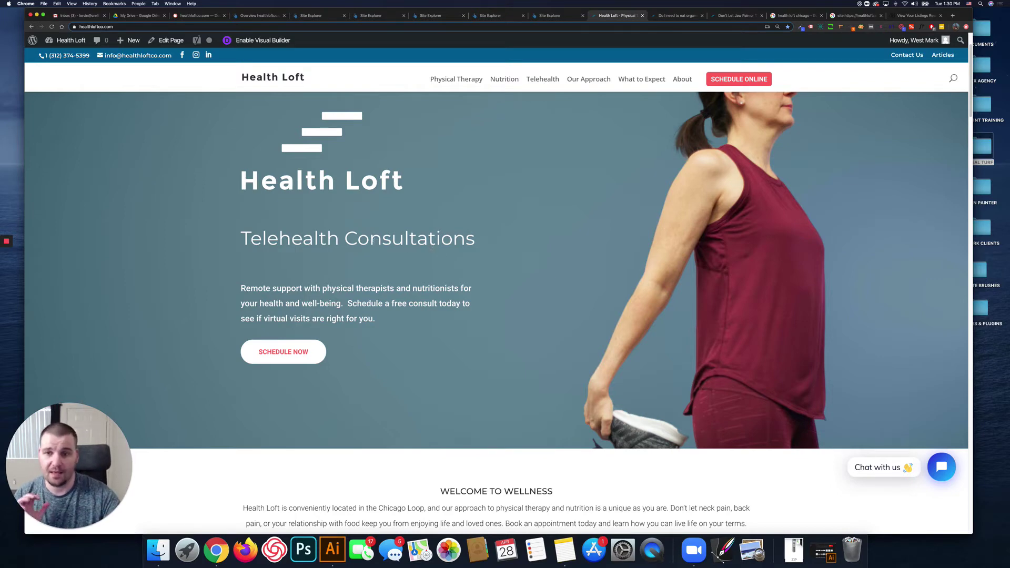
pyautogui.rightClick(373, 239)
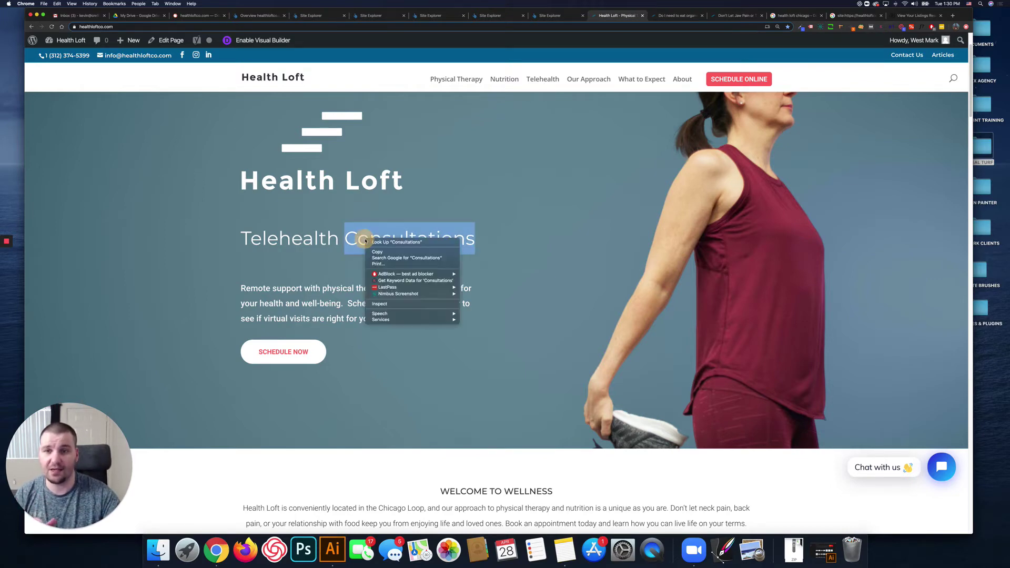
pyautogui.click(404, 304)
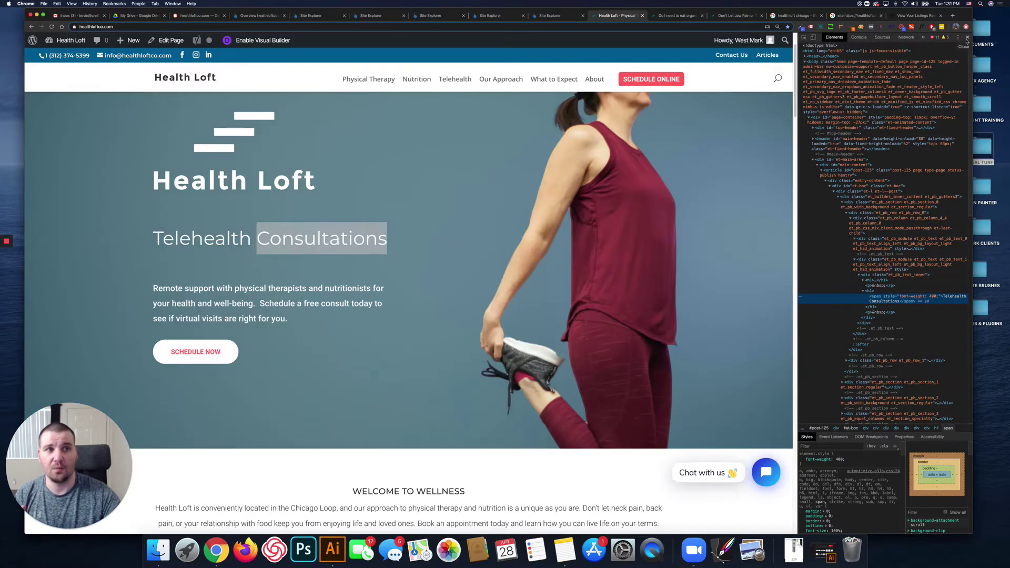
pyautogui.click(968, 38)
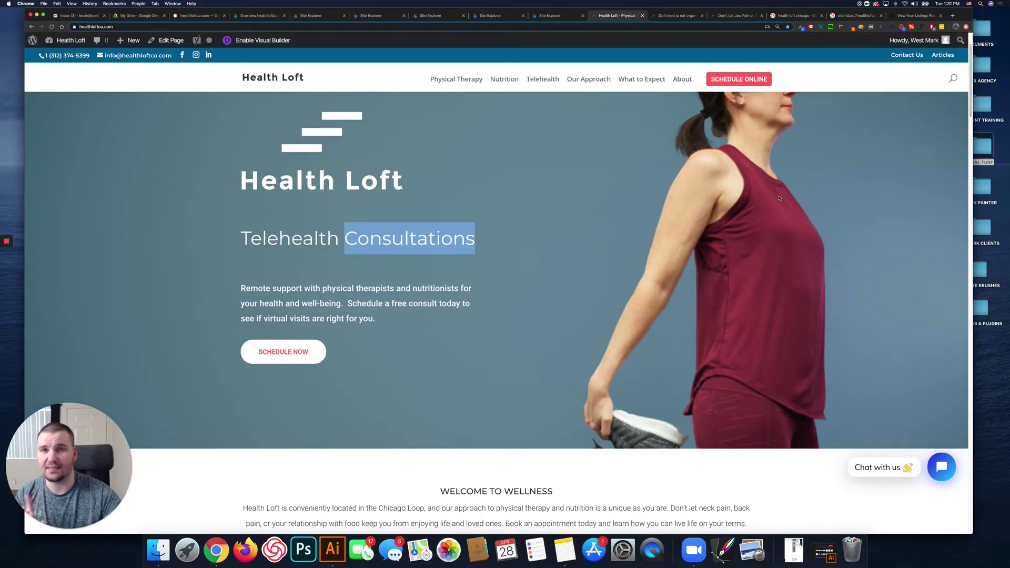
pyautogui.click(342, 238)
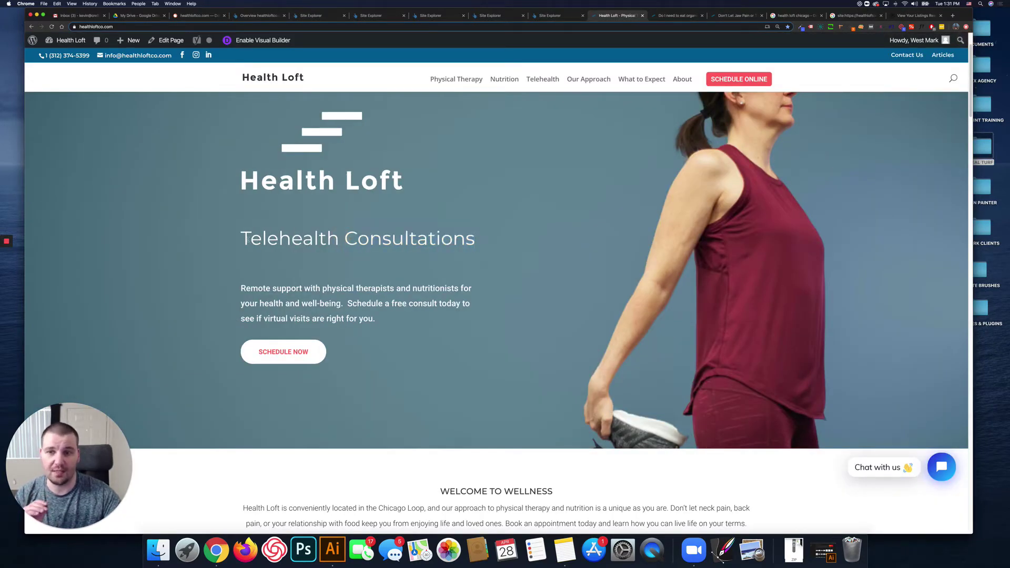
pyautogui.moveTo(248, 240); pyautogui.dragTo(476, 243)
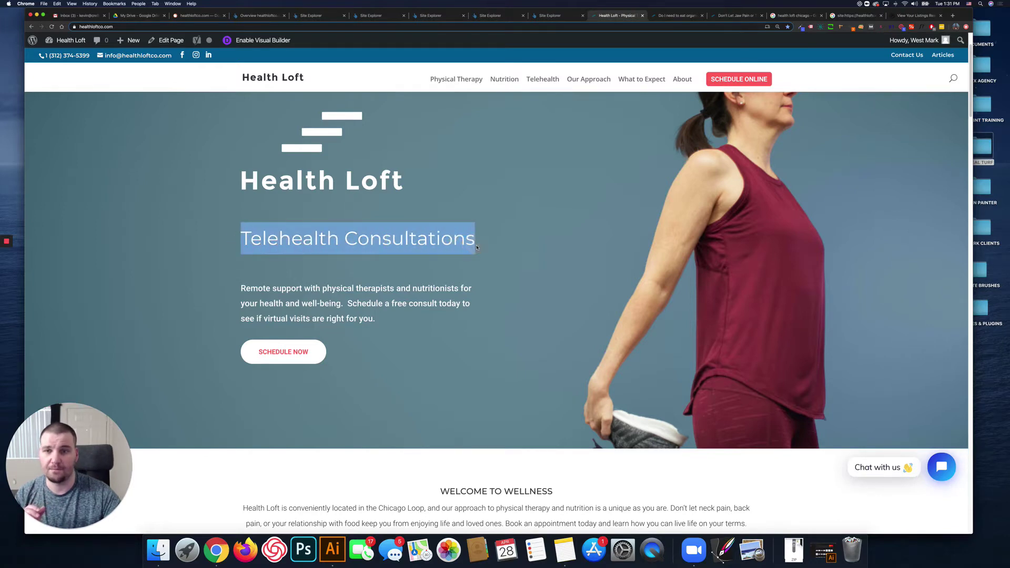
pyautogui.click(502, 247)
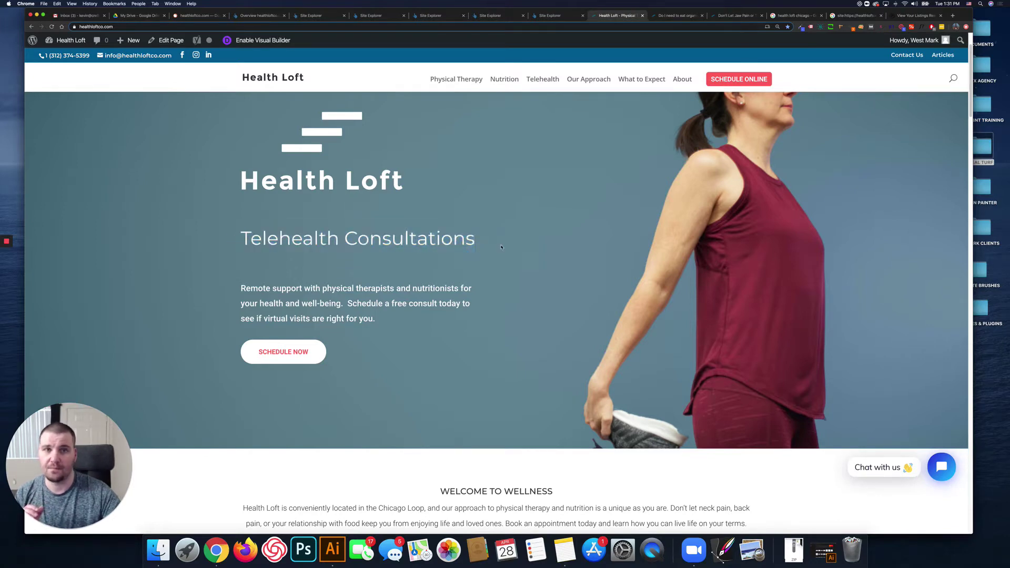
pyautogui.click(850, 18)
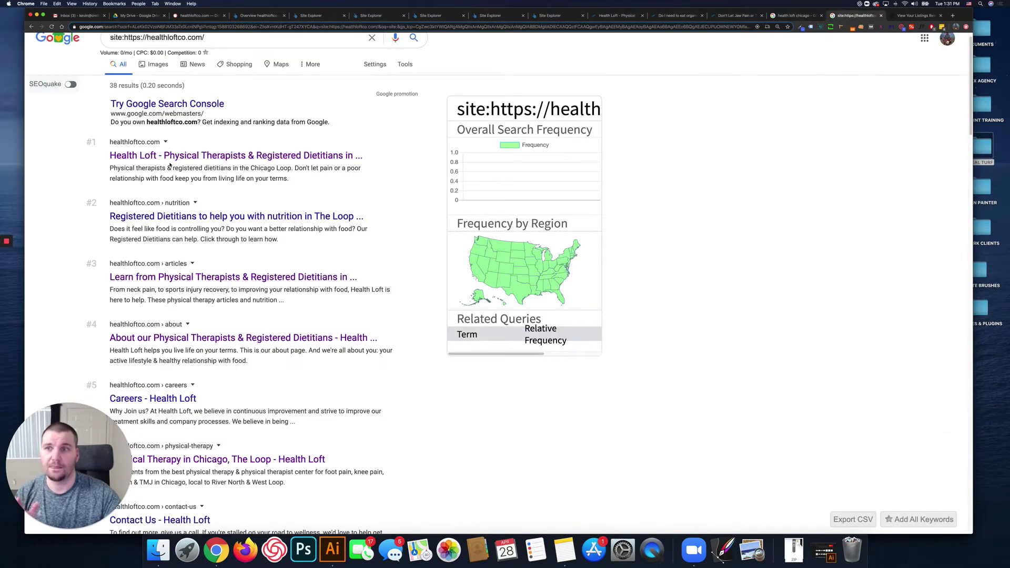
pyautogui.scroll(1, 153, 217)
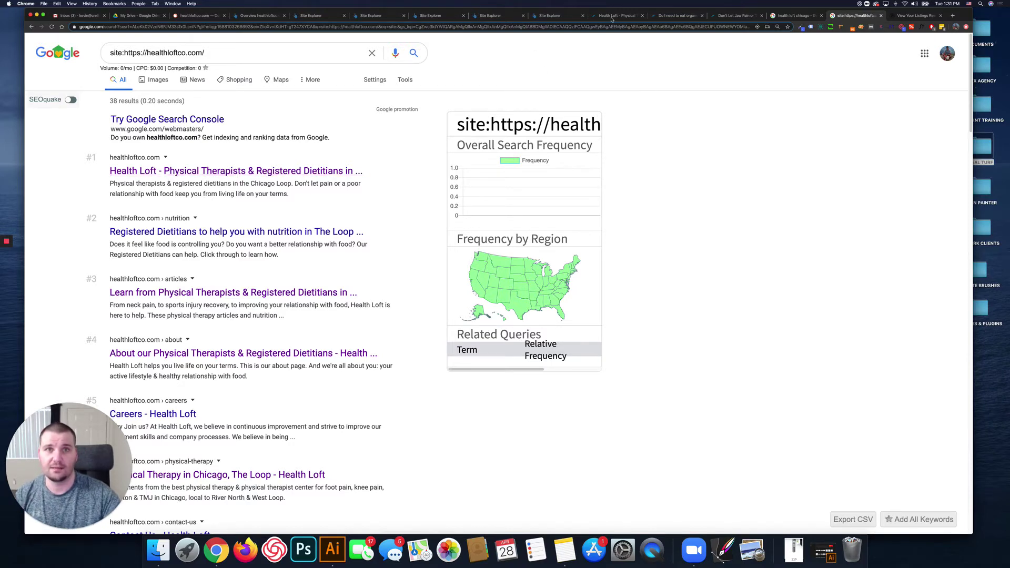
# Return to the Health Loft homepage and scroll down to the Nutrition Counseling section.
pyautogui.click(612, 17)
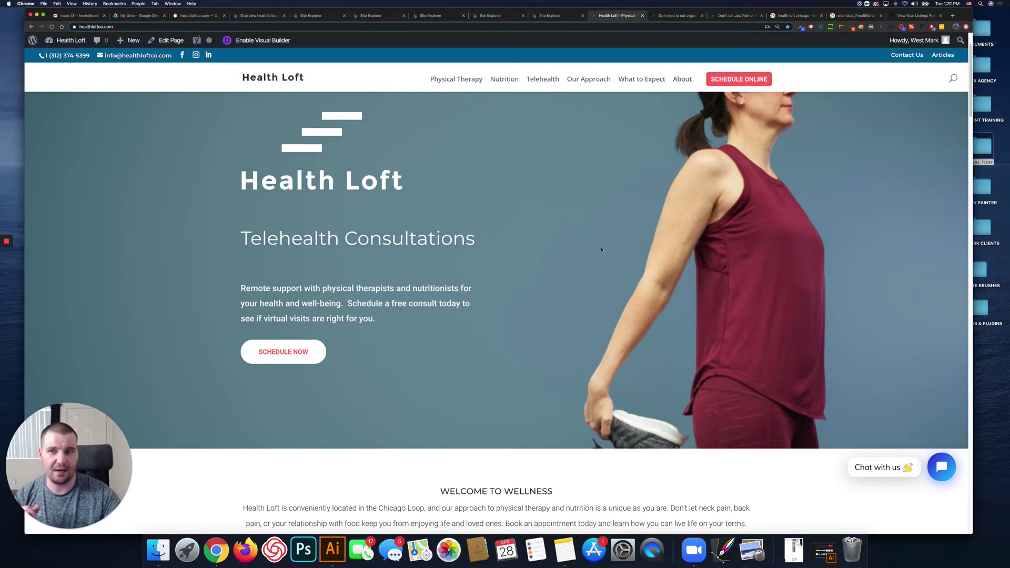
pyautogui.scroll(-3, 563, 254)
pyautogui.scroll(3, 422, 228)
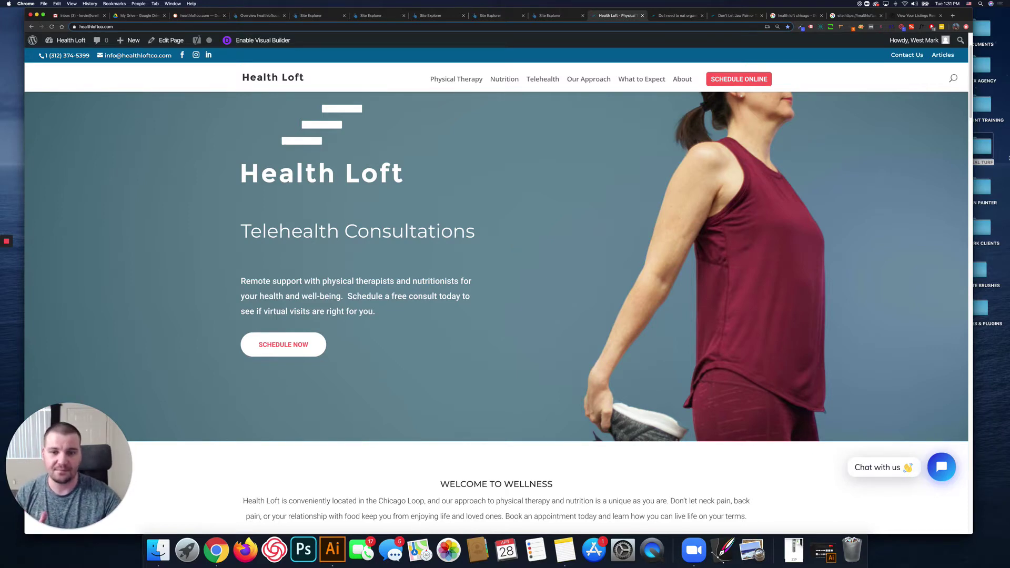
pyautogui.scroll(-5, 621, 214)
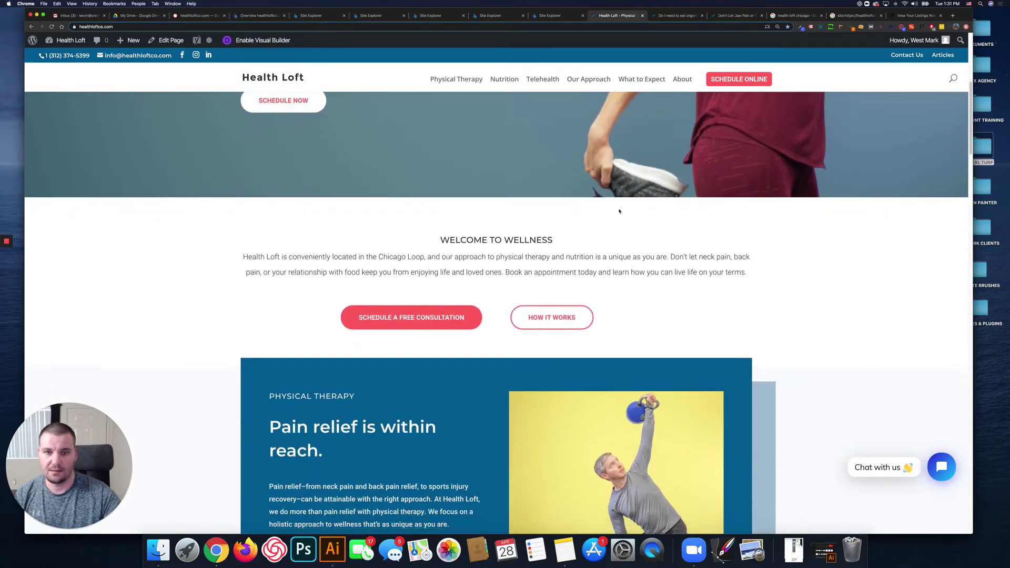
pyautogui.scroll(-15, 619, 211)
pyautogui.scroll(2, 619, 213)
pyautogui.scroll(-4, 619, 215)
pyautogui.scroll(-5, 619, 215)
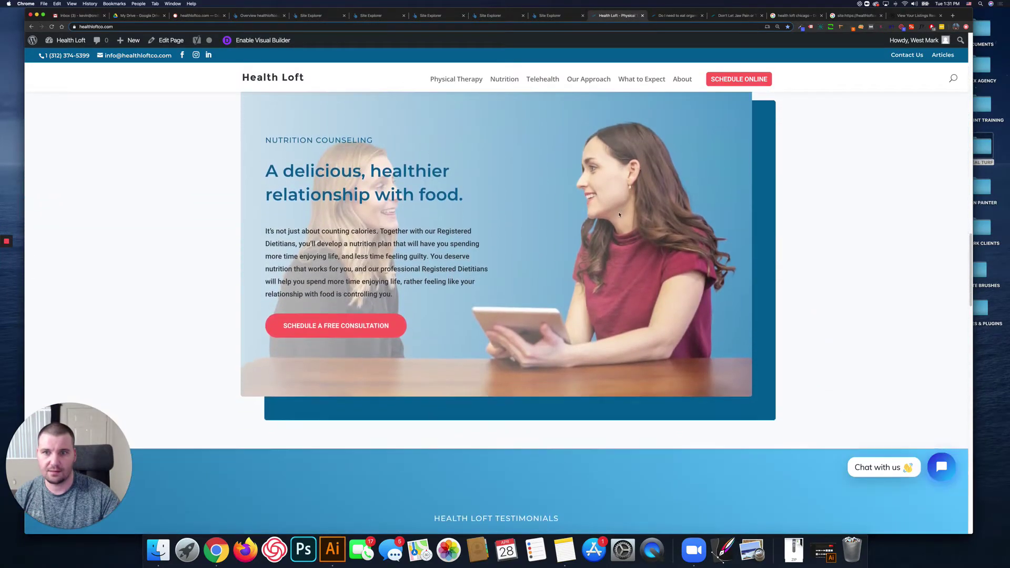
pyautogui.scroll(-5, 619, 215)
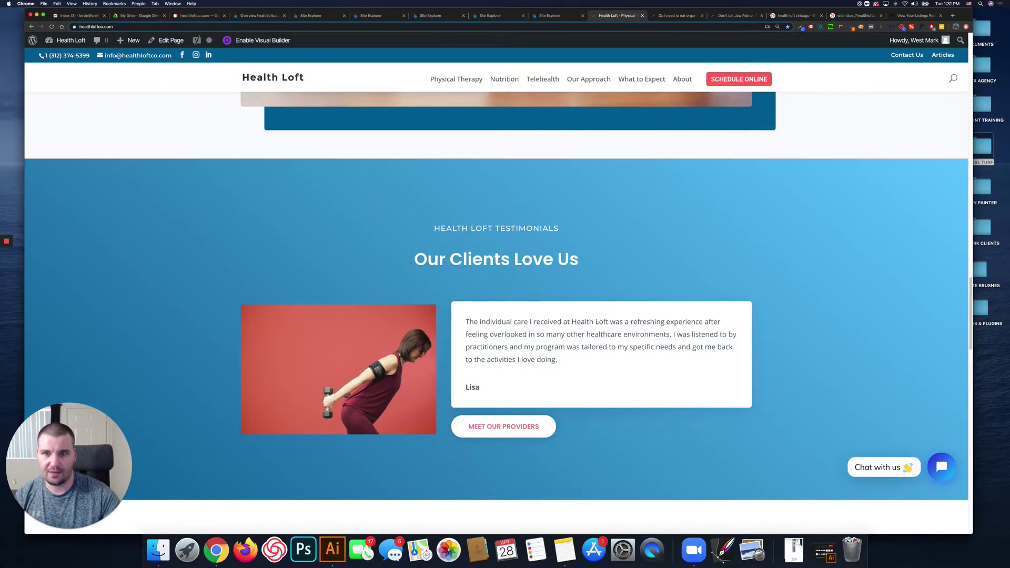
pyautogui.scroll(11, 338, 329)
pyautogui.scroll(-4, 337, 328)
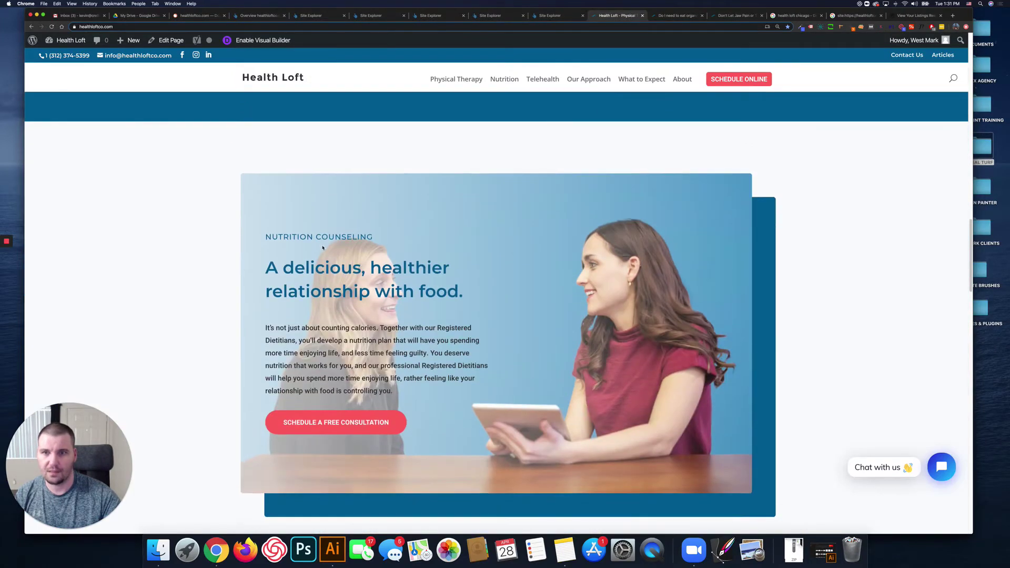
pyautogui.rightClick(323, 266)
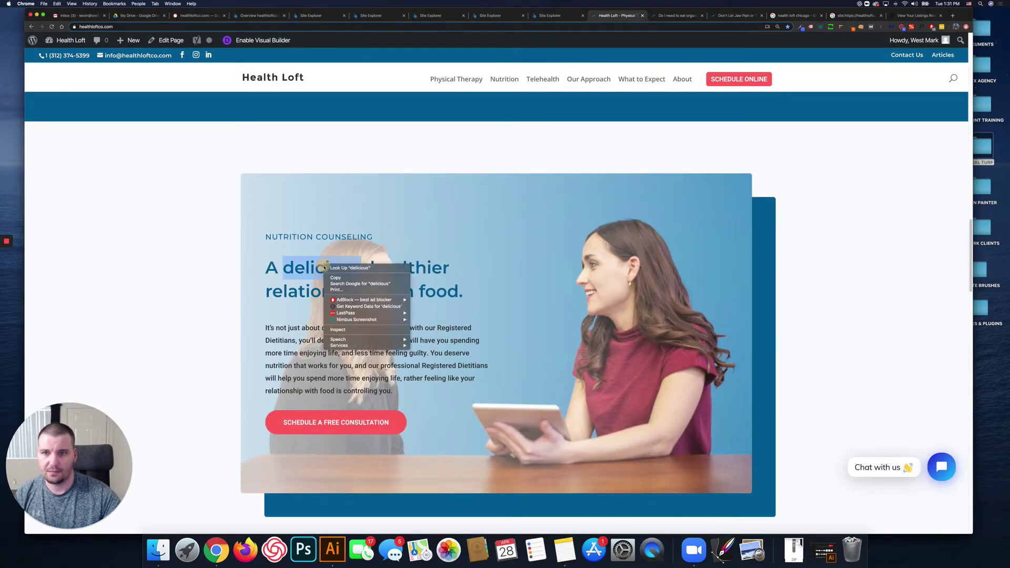
pyautogui.click(352, 327)
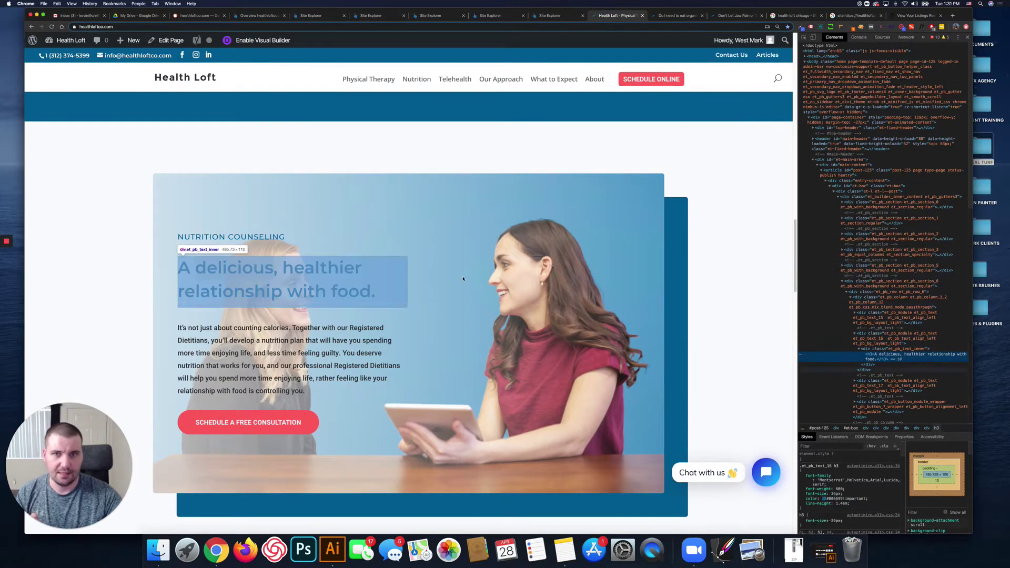
pyautogui.scroll(7, 462, 275)
pyautogui.scroll(3, 462, 275)
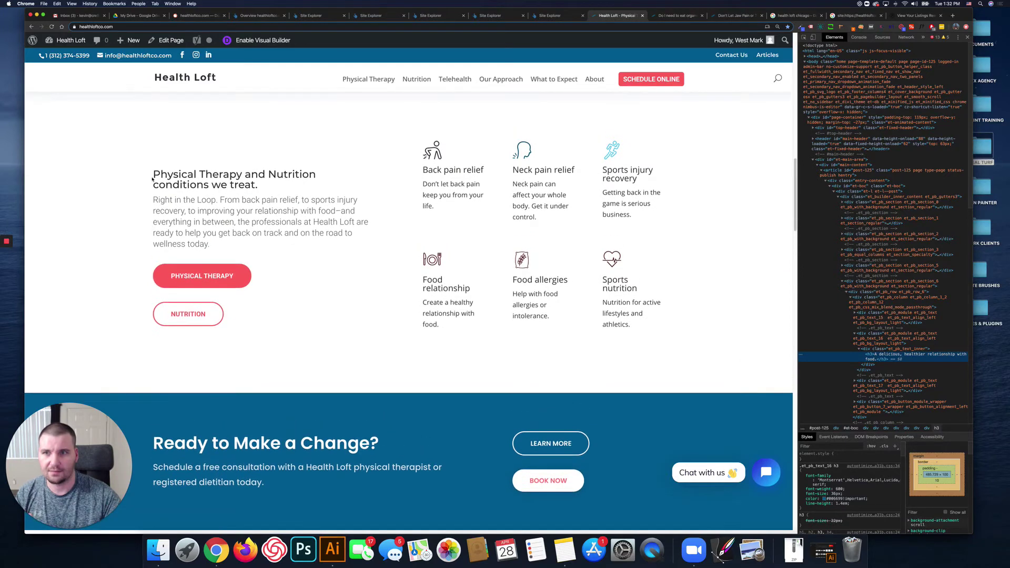
pyautogui.doubleClick(175, 175)
pyautogui.rightClick(175, 175)
pyautogui.click(195, 258)
pyautogui.scroll(10, 326, 233)
pyautogui.rightClick(220, 146)
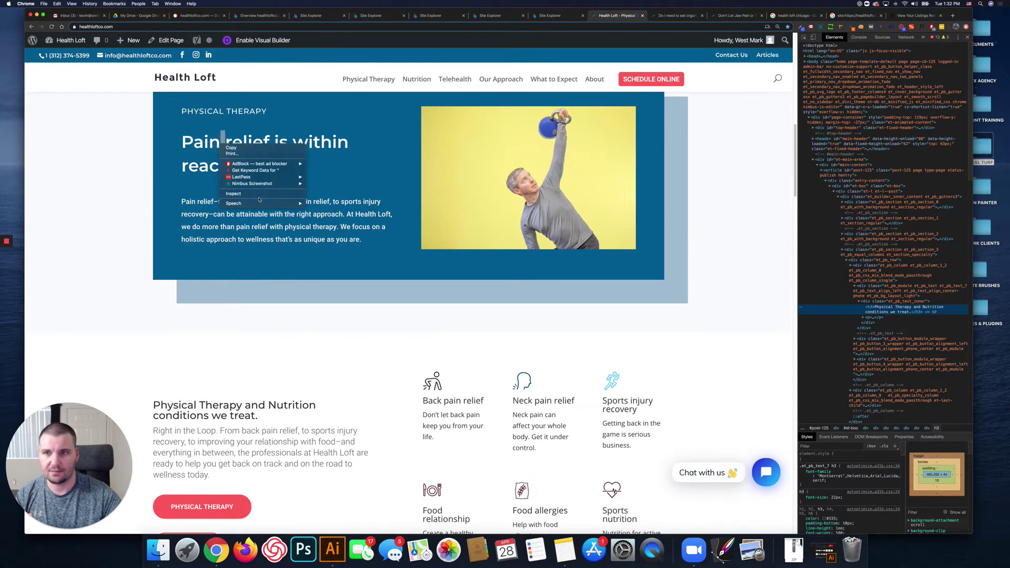
pyautogui.click(258, 193)
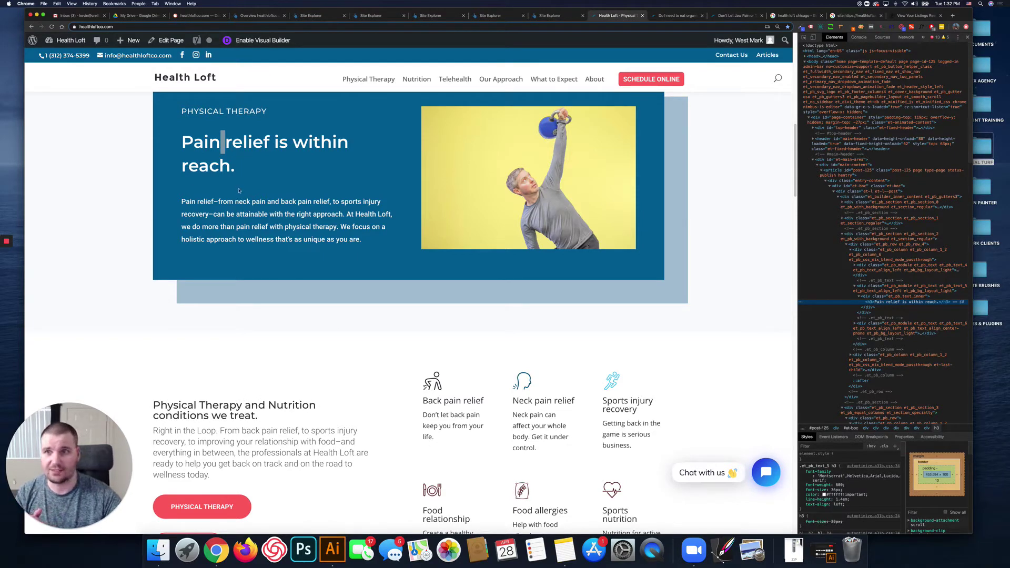
pyautogui.scroll(5, 238, 190)
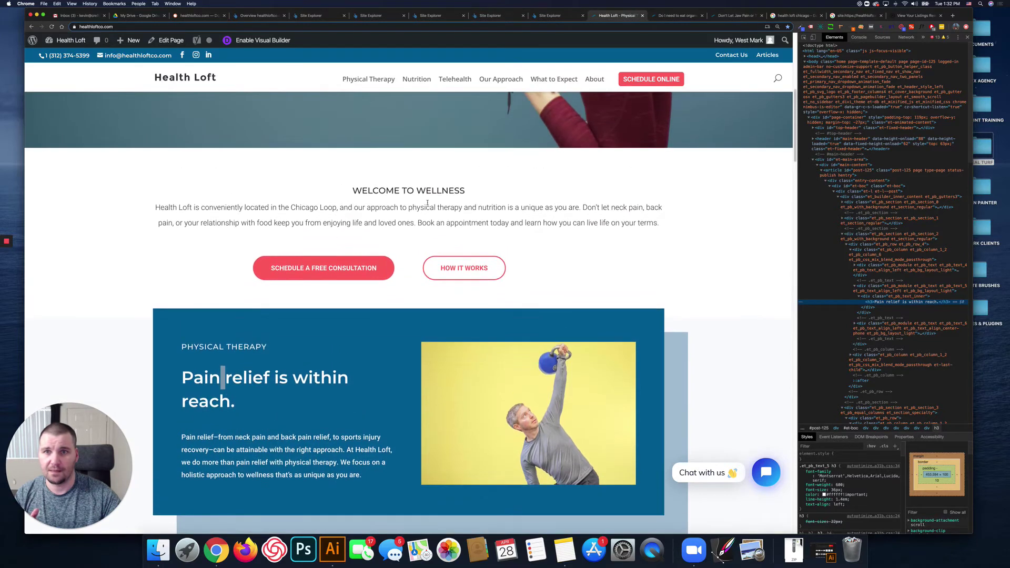
pyautogui.rightClick(423, 192)
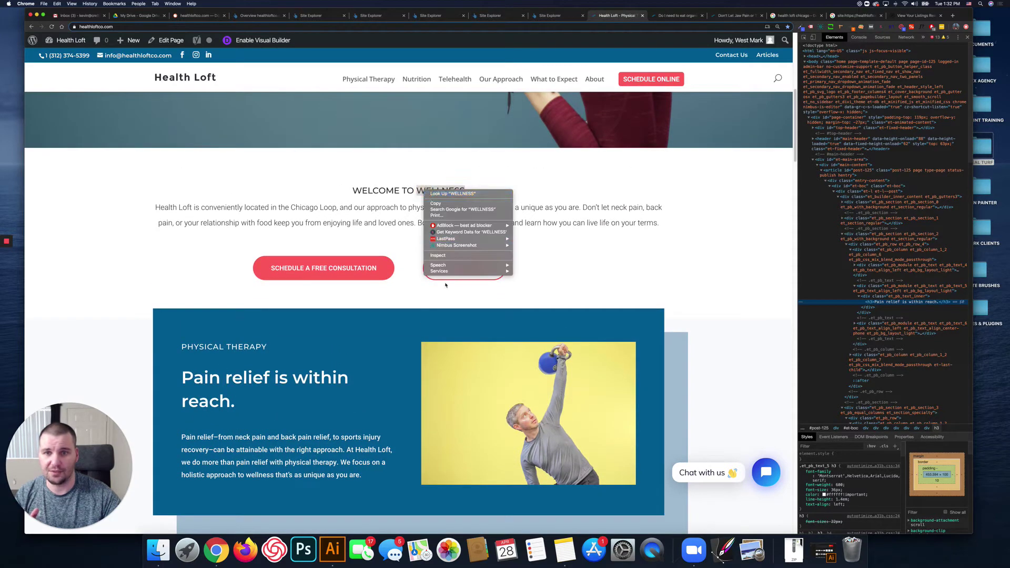
pyautogui.click(448, 256)
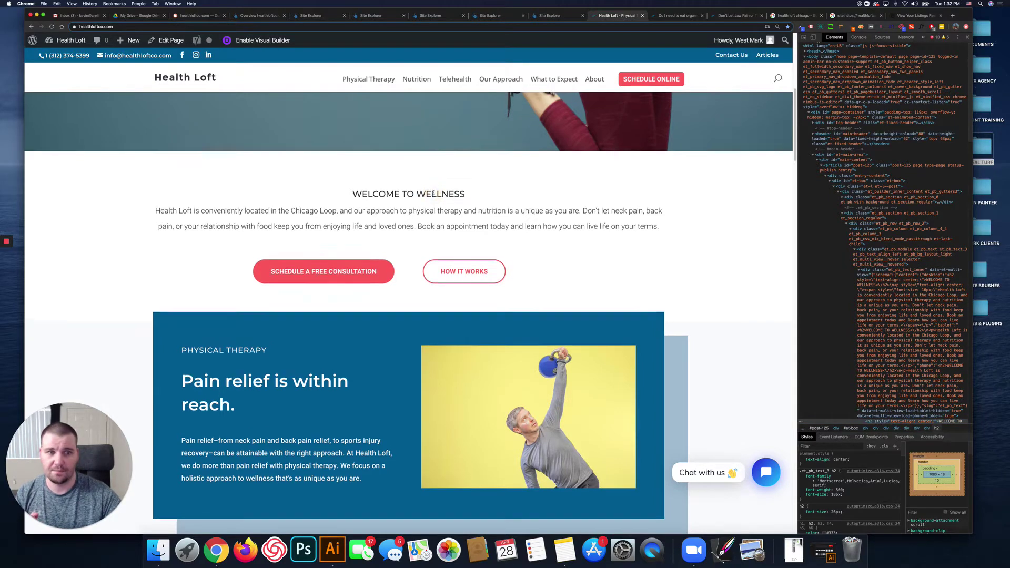
pyautogui.scroll(1, 433, 192)
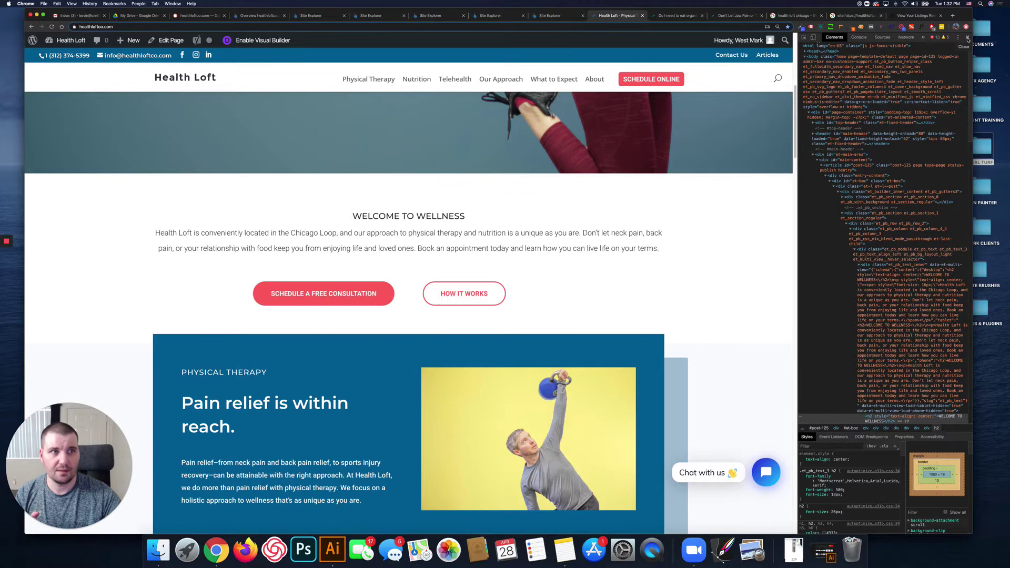
pyautogui.click(967, 37)
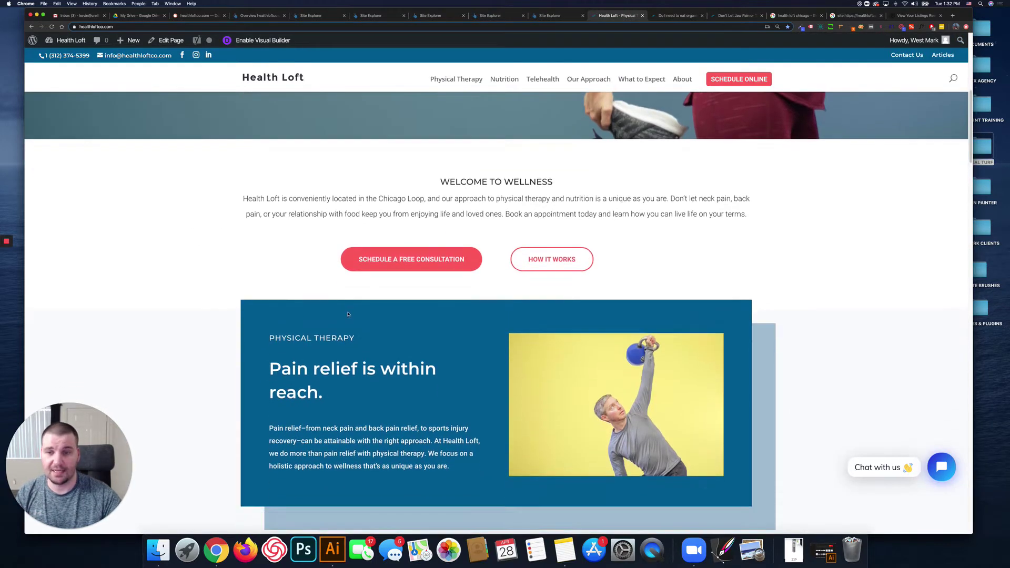
pyautogui.scroll(10, 354, 324)
pyautogui.scroll(-5, 358, 321)
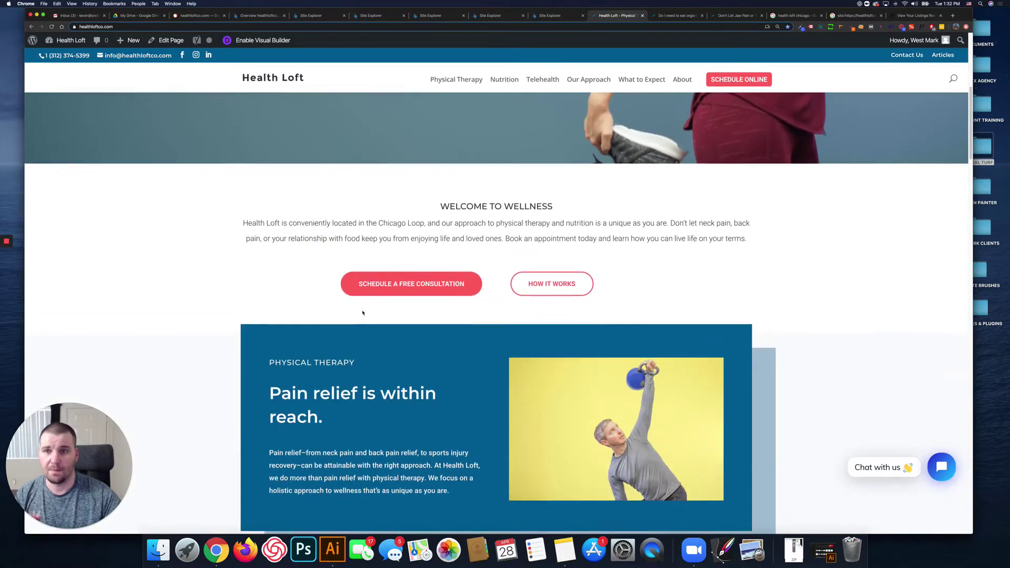
pyautogui.scroll(2, 366, 312)
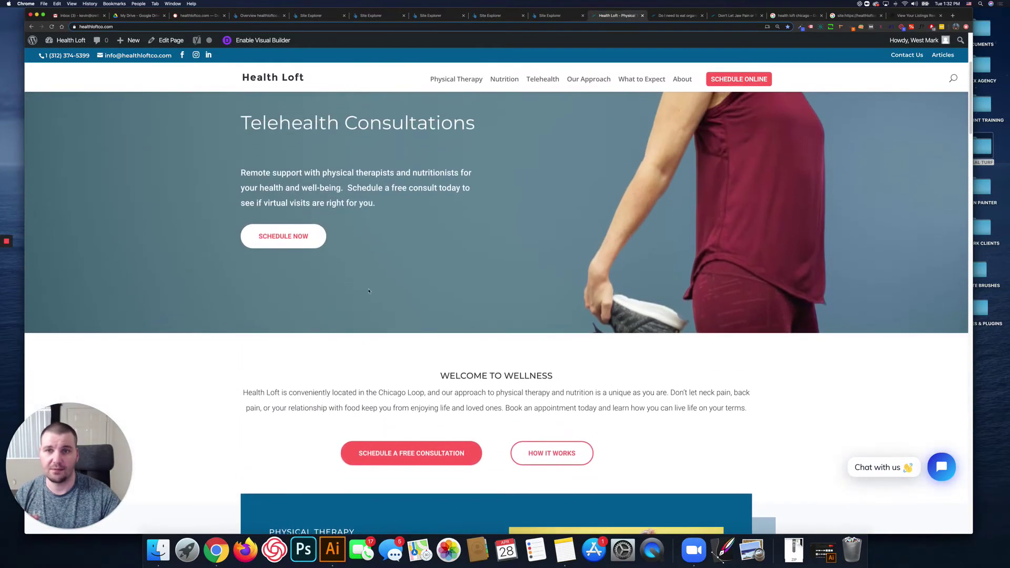
pyautogui.scroll(3, 344, 153)
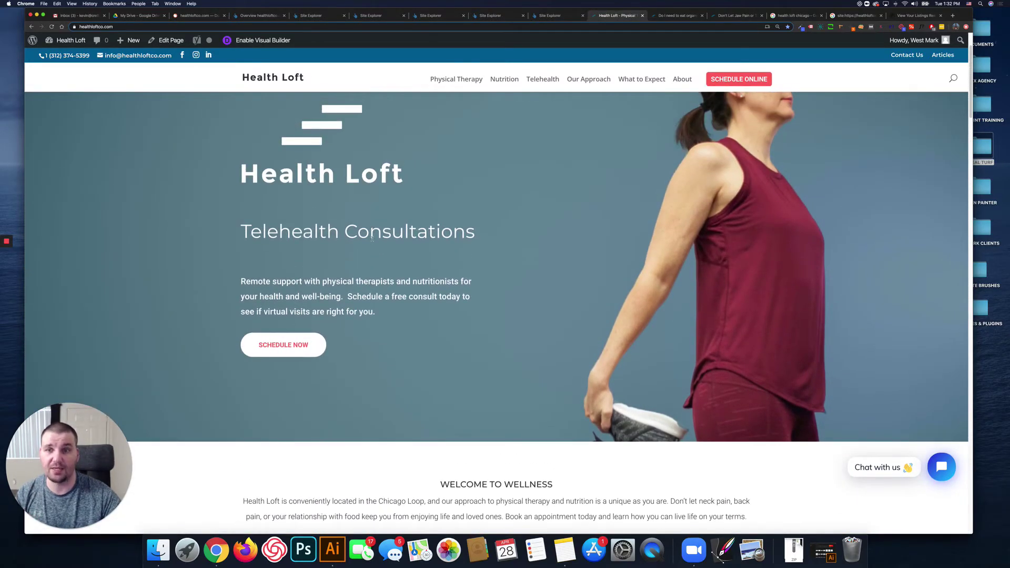
pyautogui.scroll(-3, 372, 235)
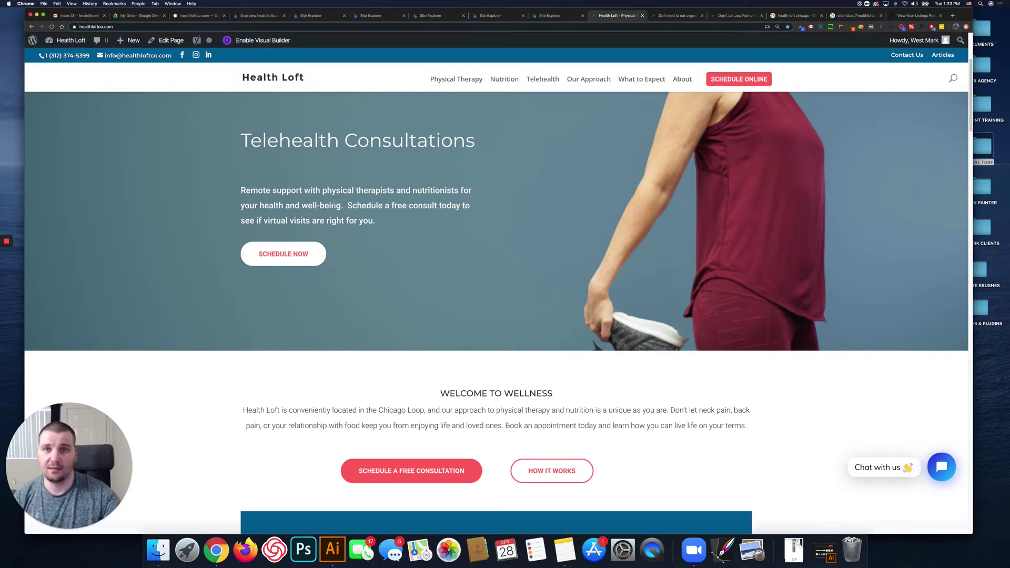
pyautogui.scroll(3, 395, 174)
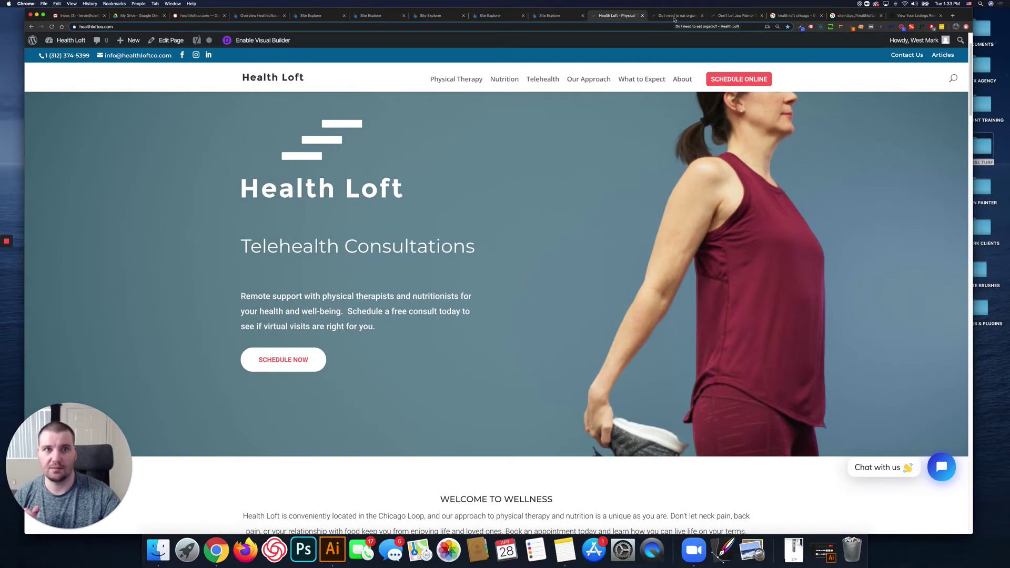
# Switch to the 'Do I need to eat organic?' post and scroll to its references and back.
pyautogui.click(674, 16)
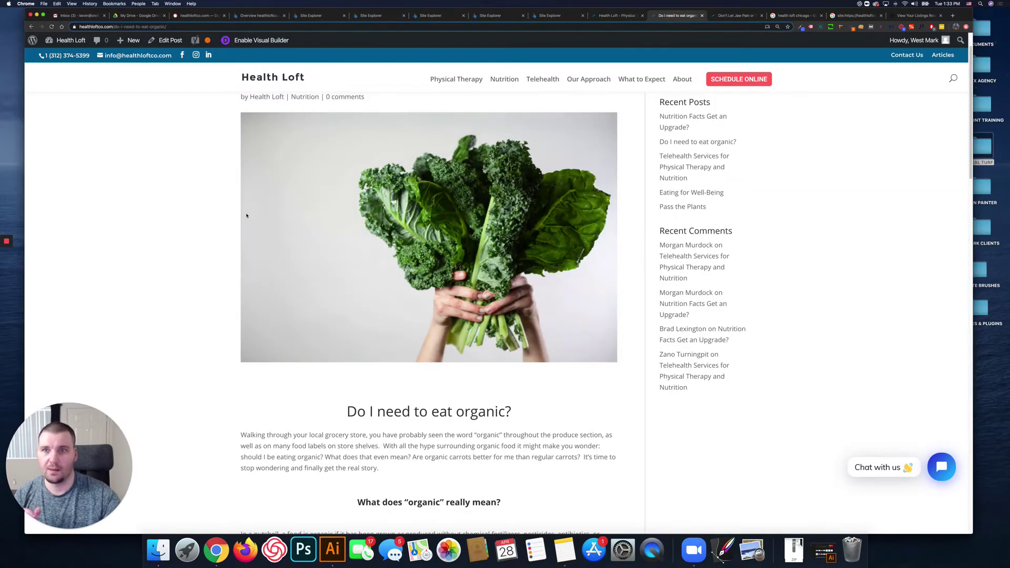
pyautogui.scroll(2, 229, 218)
pyautogui.scroll(-10, 225, 226)
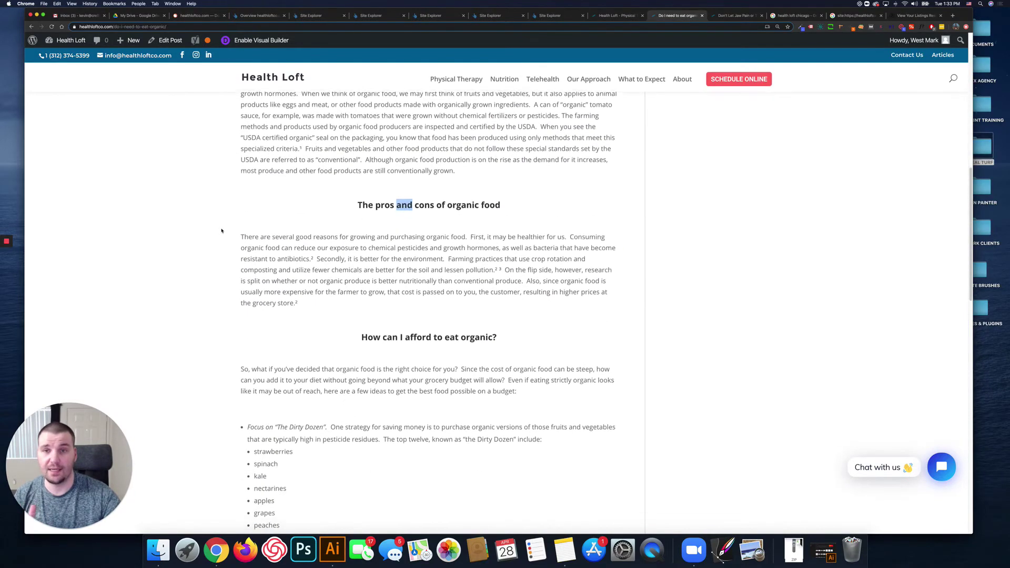
pyautogui.scroll(-15, 223, 230)
pyautogui.scroll(5, 225, 227)
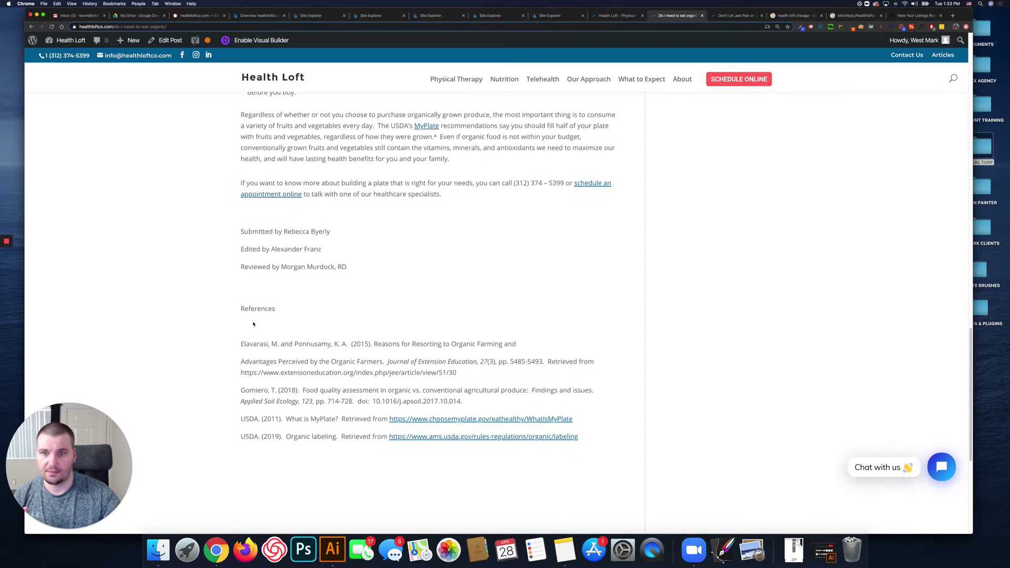
pyautogui.scroll(4, 251, 325)
pyautogui.scroll(20, 246, 322)
pyautogui.scroll(5, 246, 320)
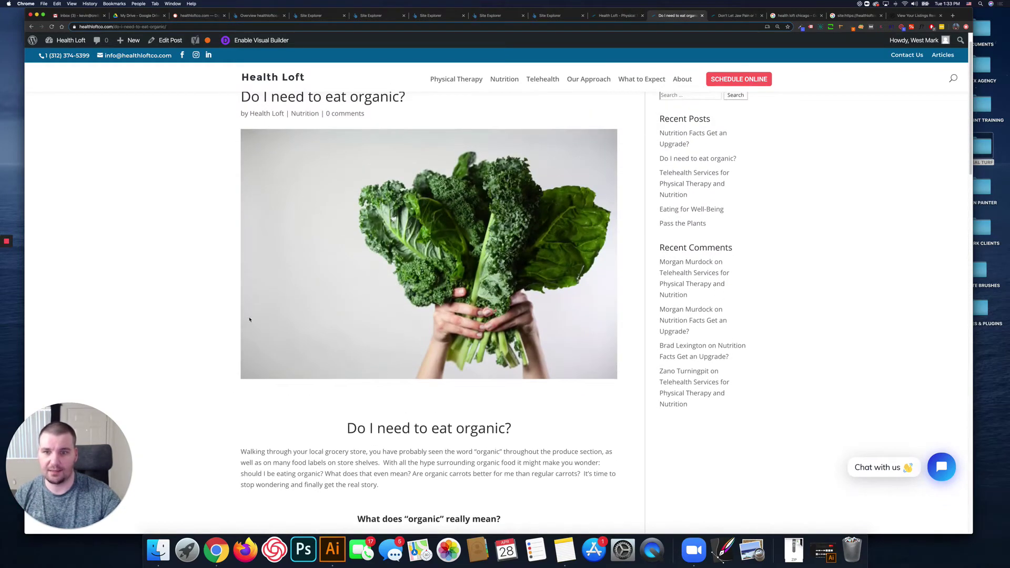
pyautogui.scroll(2, 223, 279)
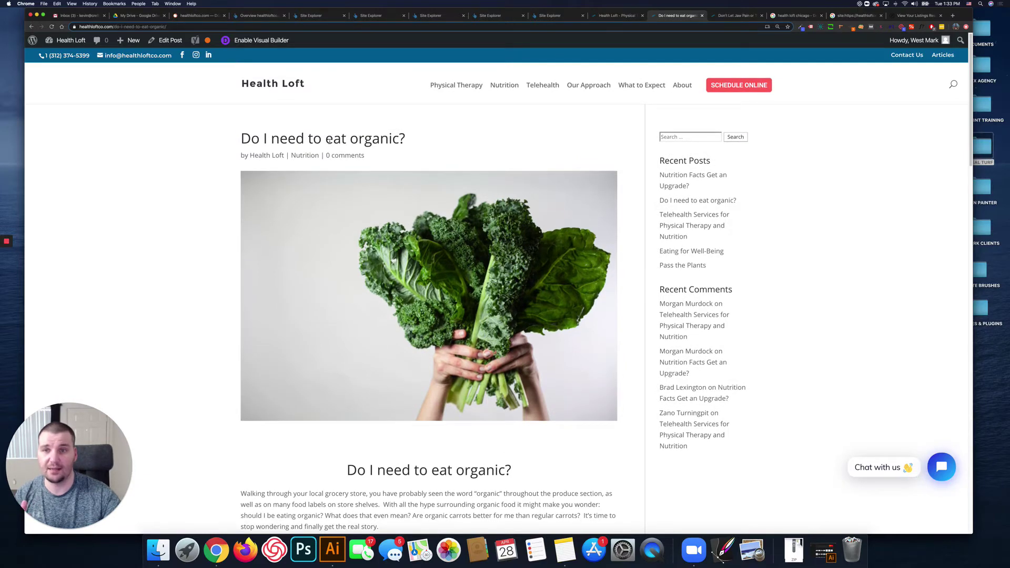
pyautogui.scroll(-2, 328, 319)
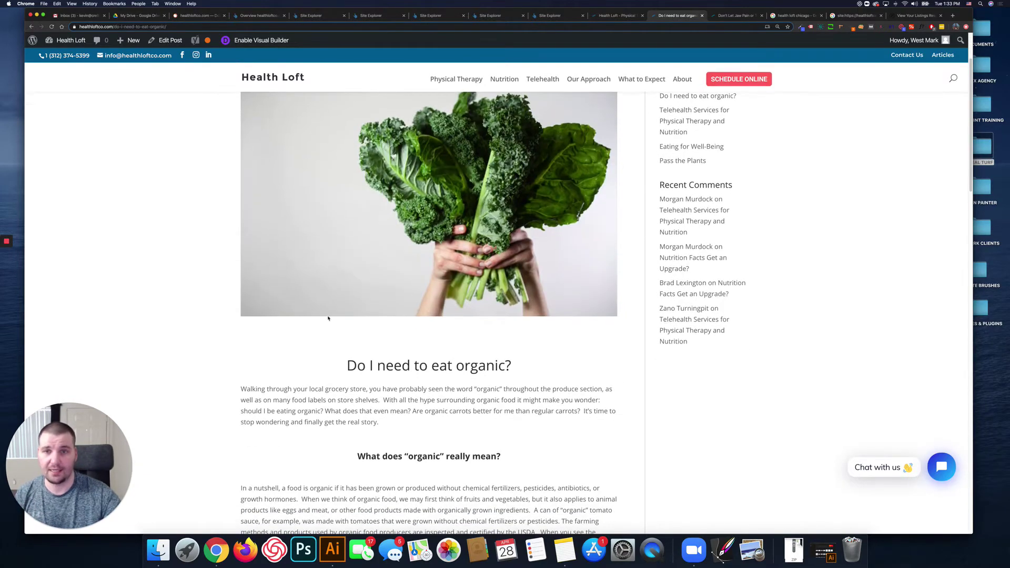
pyautogui.rightClick(388, 366)
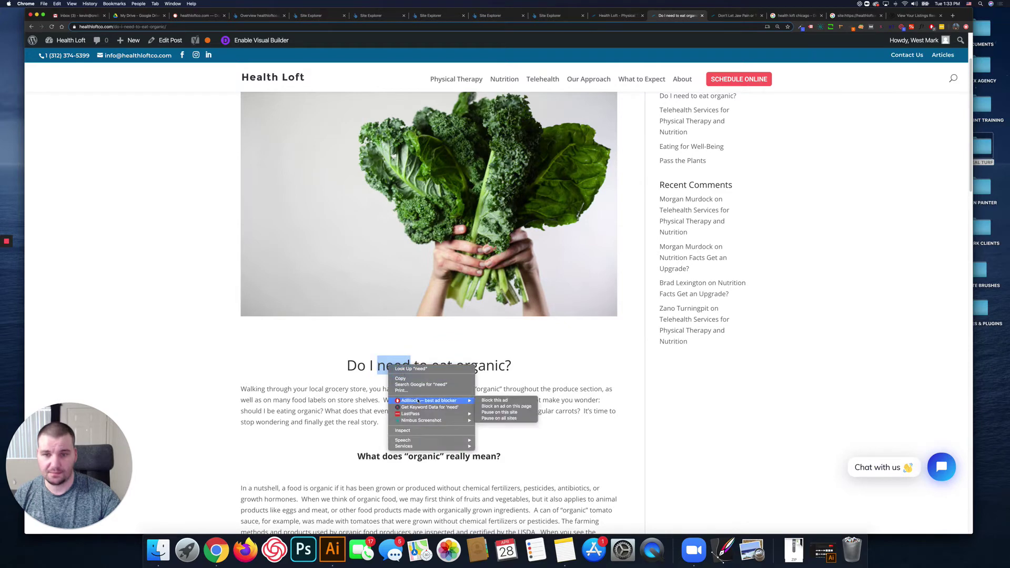
pyautogui.click(444, 430)
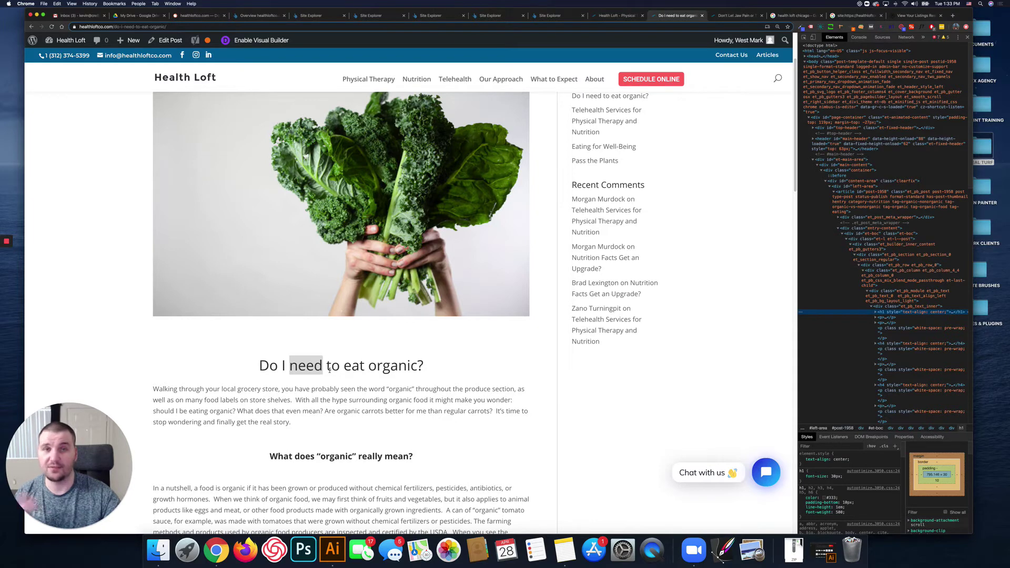
pyautogui.scroll(-5, 330, 370)
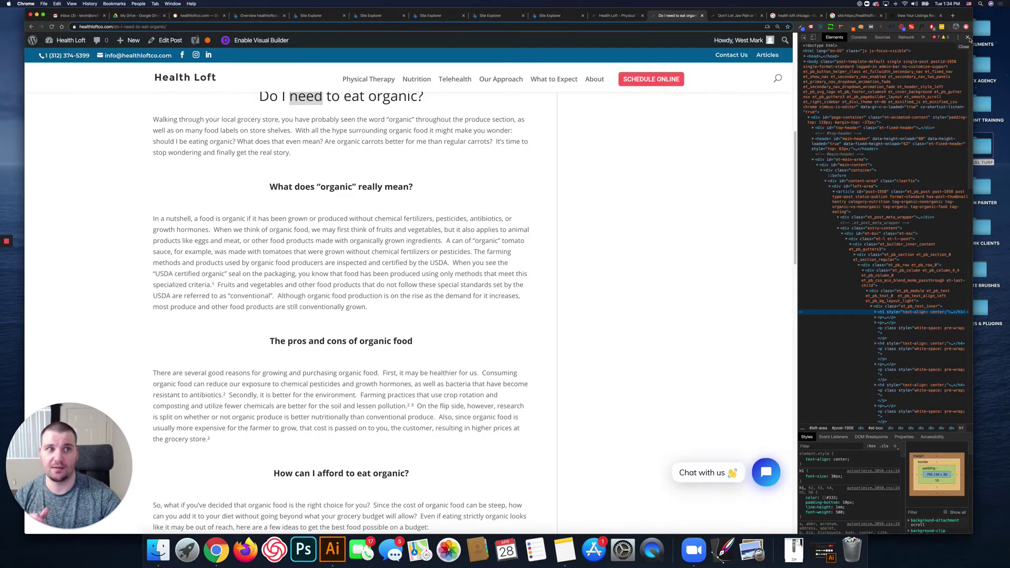
pyautogui.click(967, 37)
pyautogui.rightClick(392, 188)
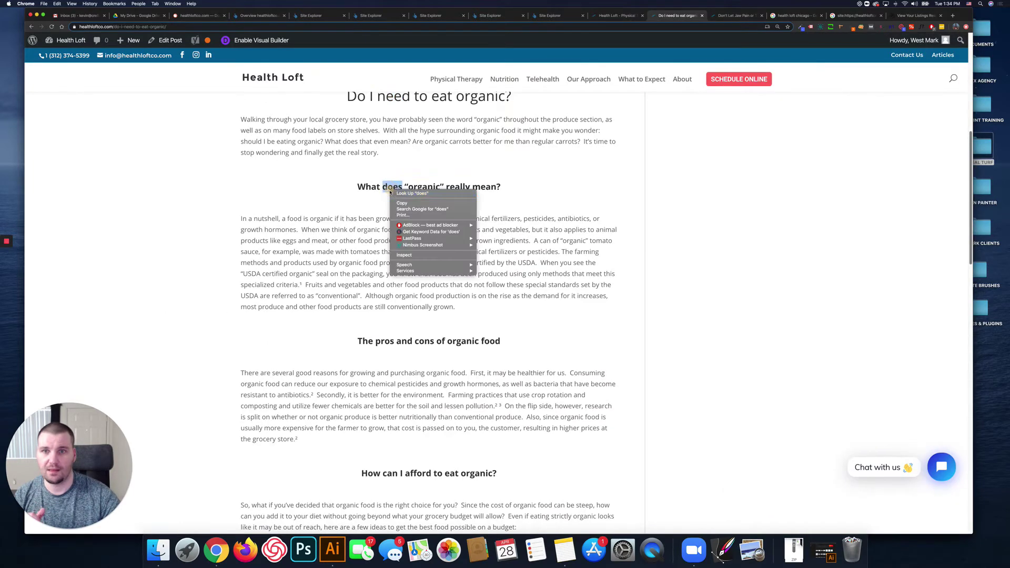
pyautogui.click(414, 254)
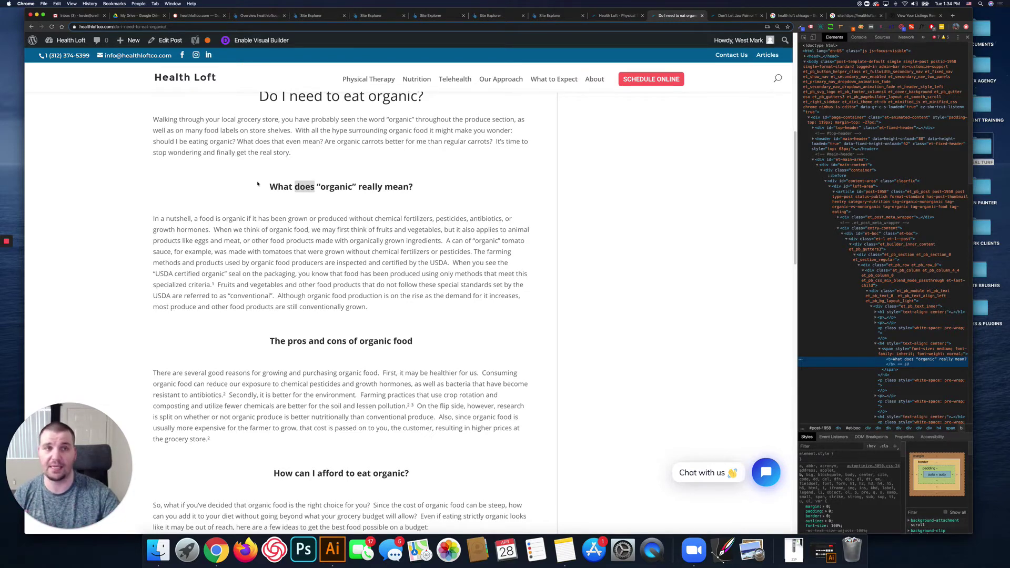
pyautogui.click(967, 38)
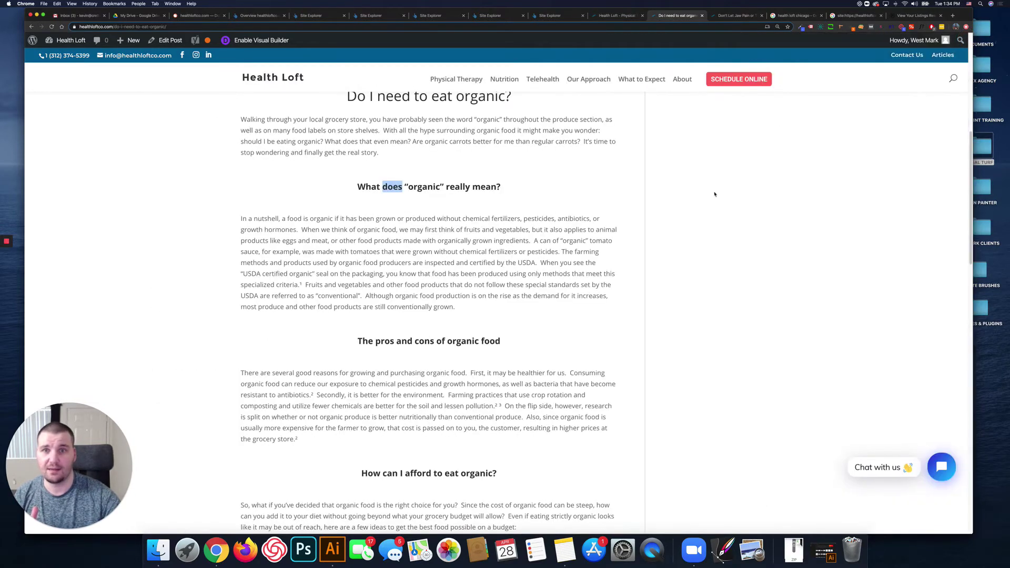
pyautogui.scroll(3, 498, 233)
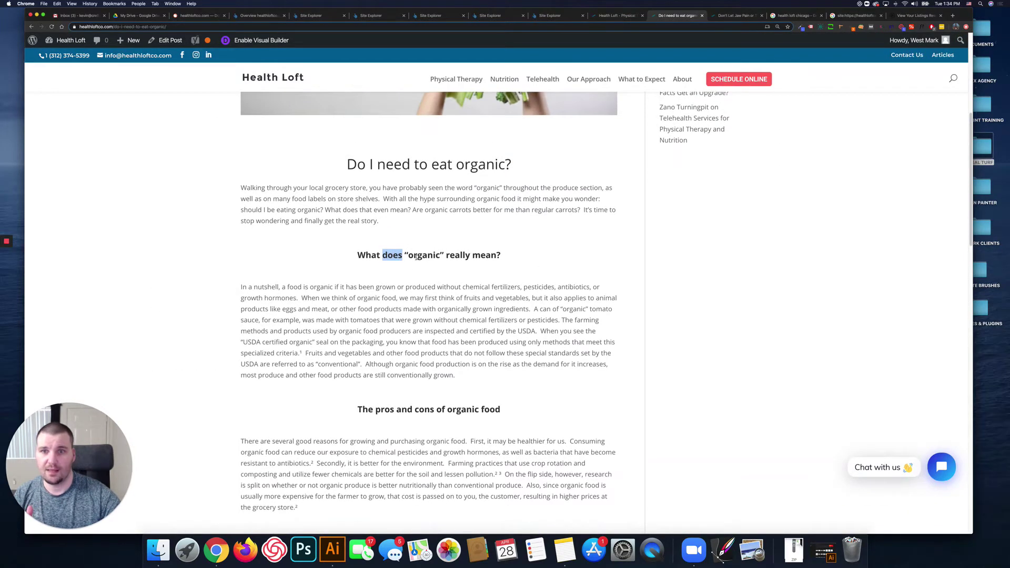
pyautogui.click(417, 256)
pyautogui.scroll(5, 357, 273)
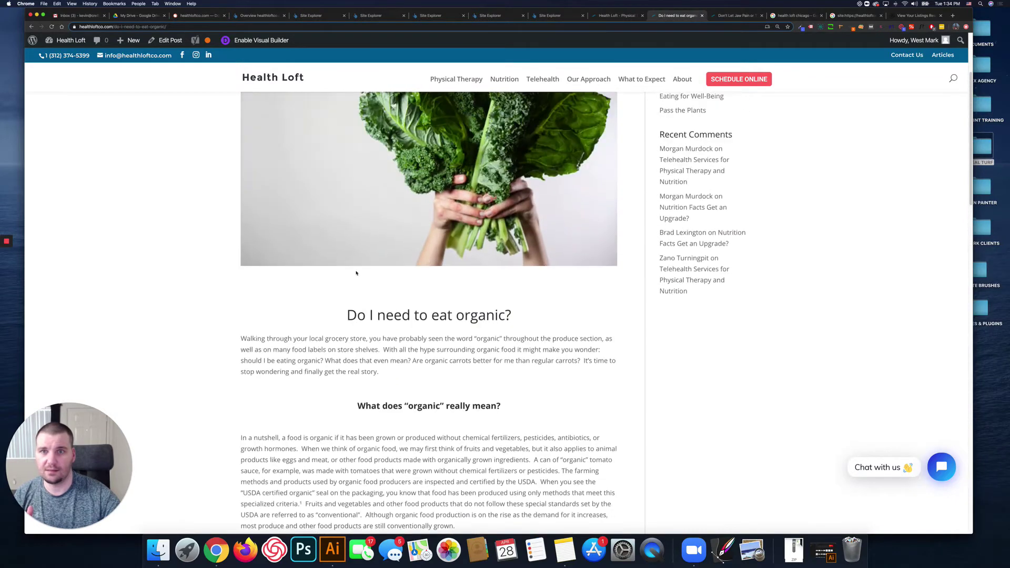
pyautogui.scroll(2, 357, 273)
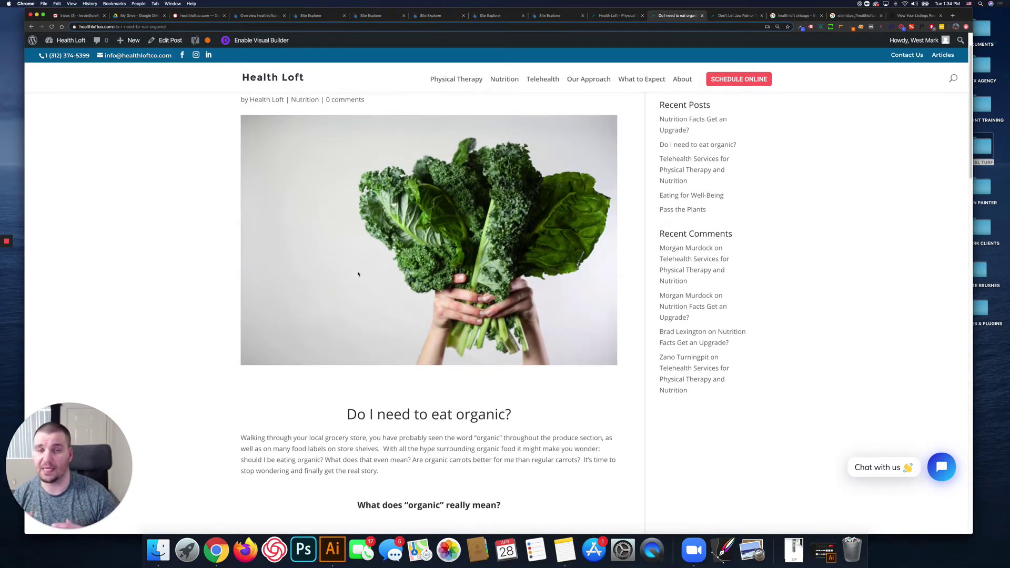
pyautogui.scroll(-3, 455, 269)
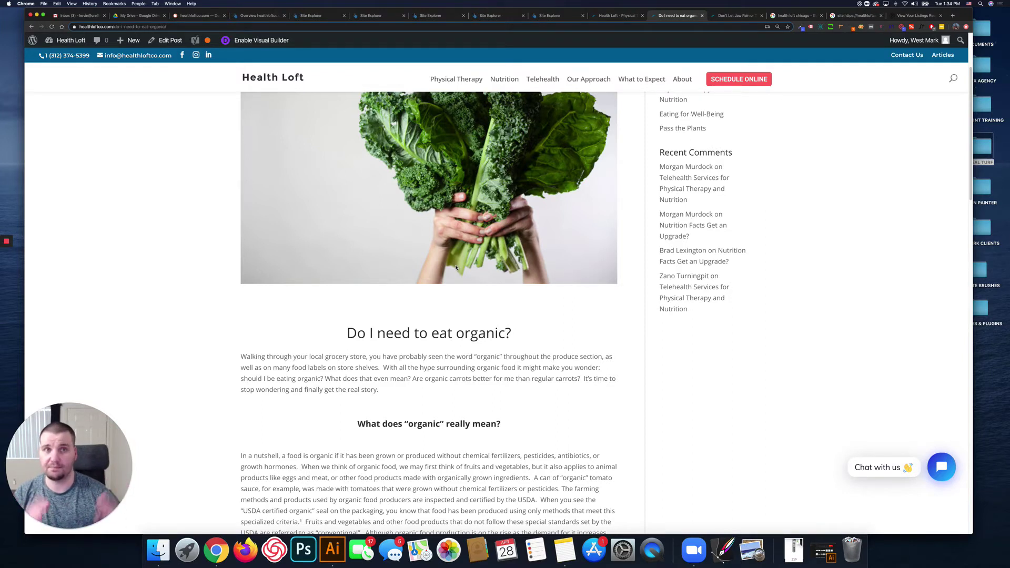
pyautogui.scroll(-5, 455, 268)
pyautogui.scroll(-5, 334, 326)
pyautogui.scroll(12, 337, 326)
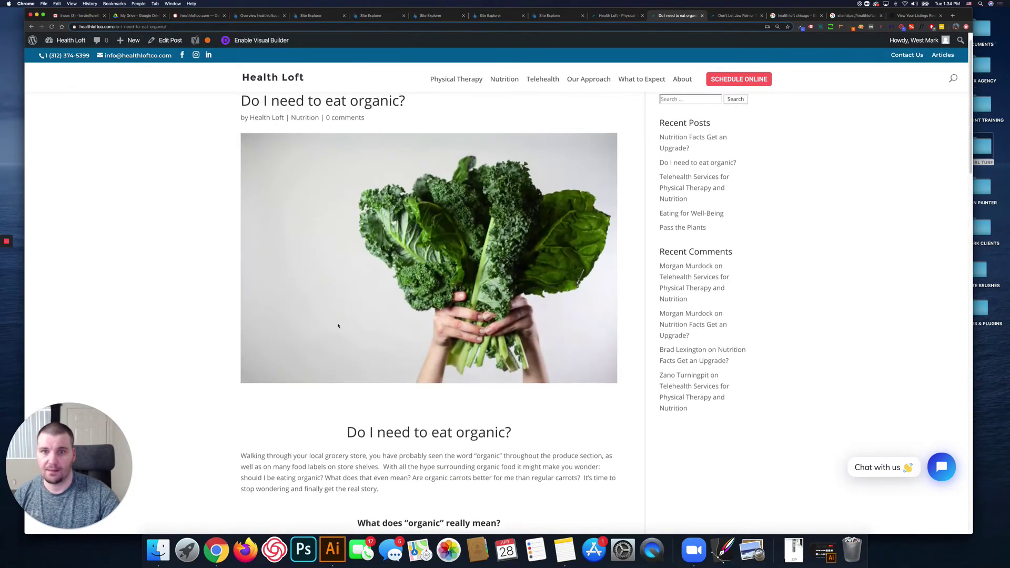
pyautogui.scroll(2, 338, 326)
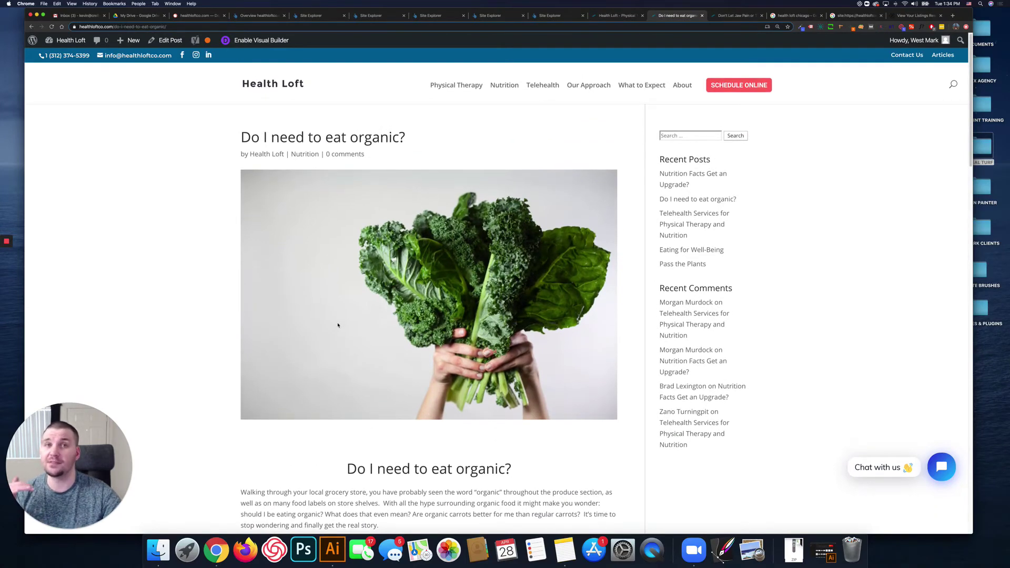
pyautogui.scroll(-3, 337, 324)
pyautogui.scroll(-5, 336, 300)
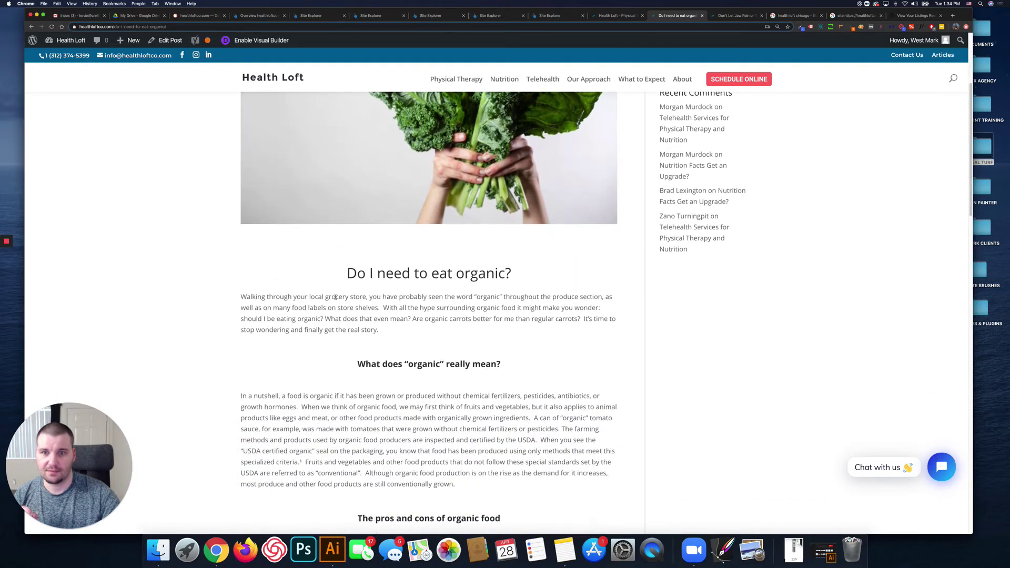
pyautogui.scroll(-4, 335, 297)
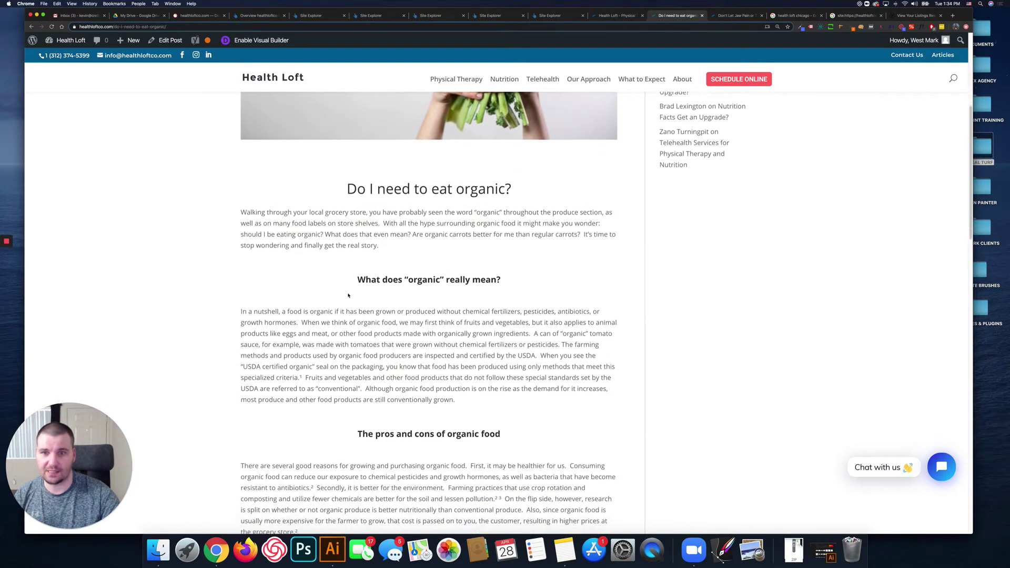
pyautogui.scroll(-15, 391, 211)
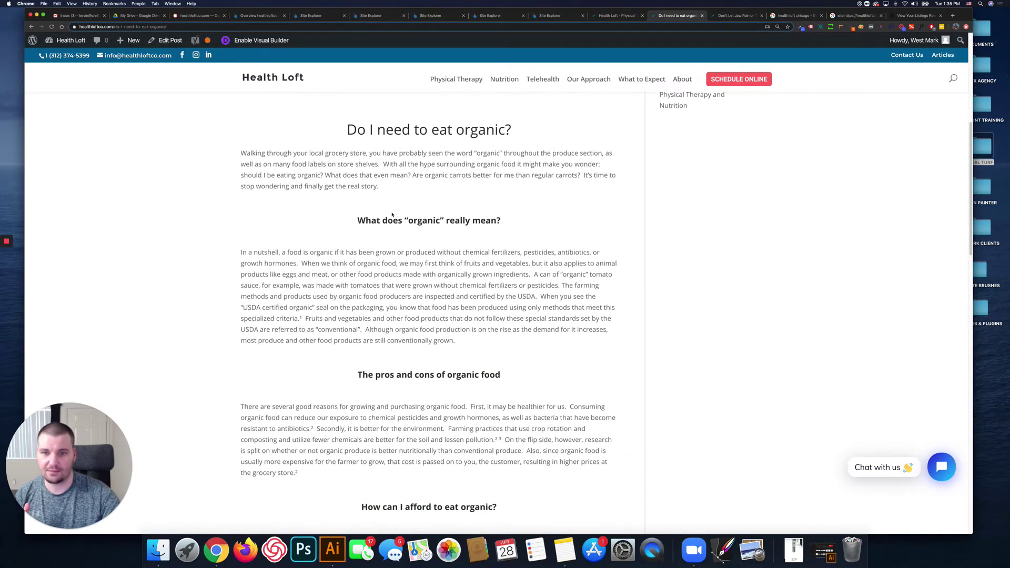
pyautogui.scroll(-4, 392, 212)
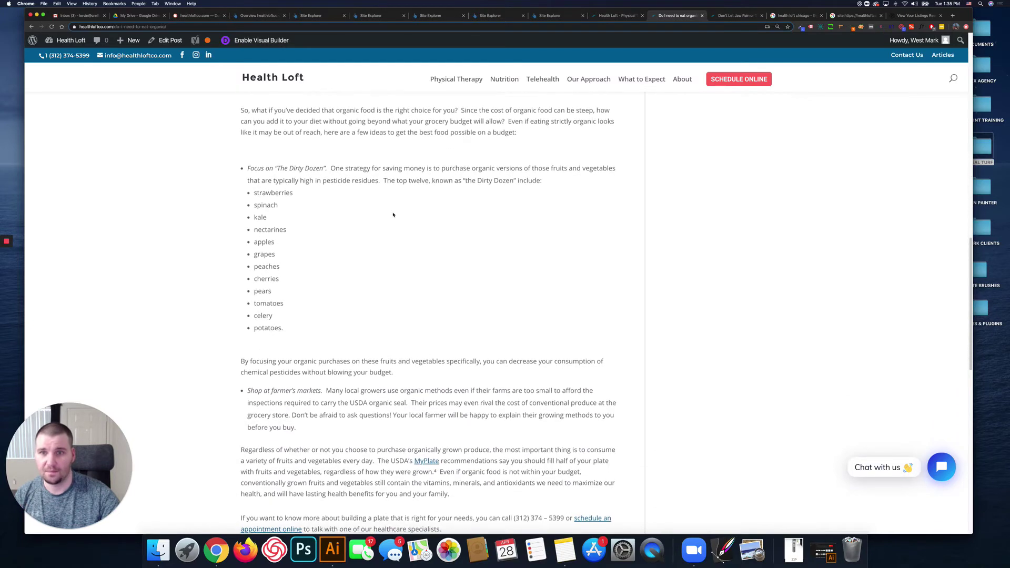
pyautogui.scroll(-6, 396, 215)
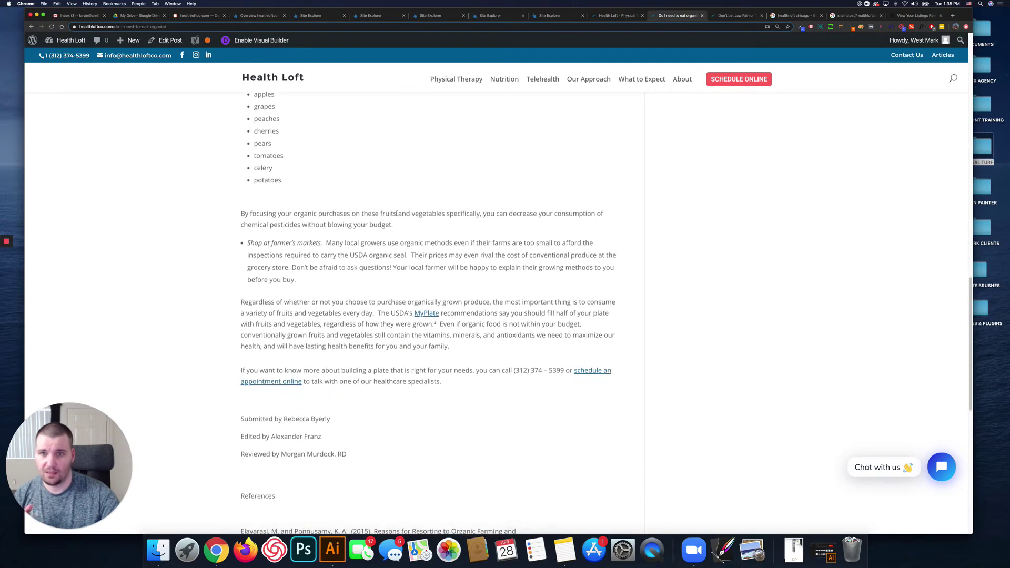
pyautogui.scroll(14, 398, 211)
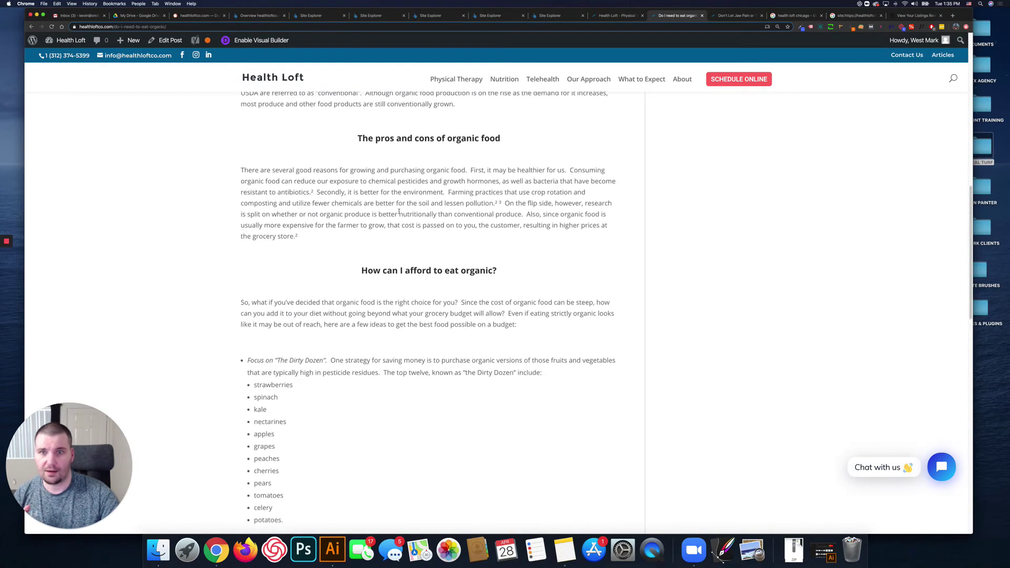
pyautogui.scroll(-20, 400, 211)
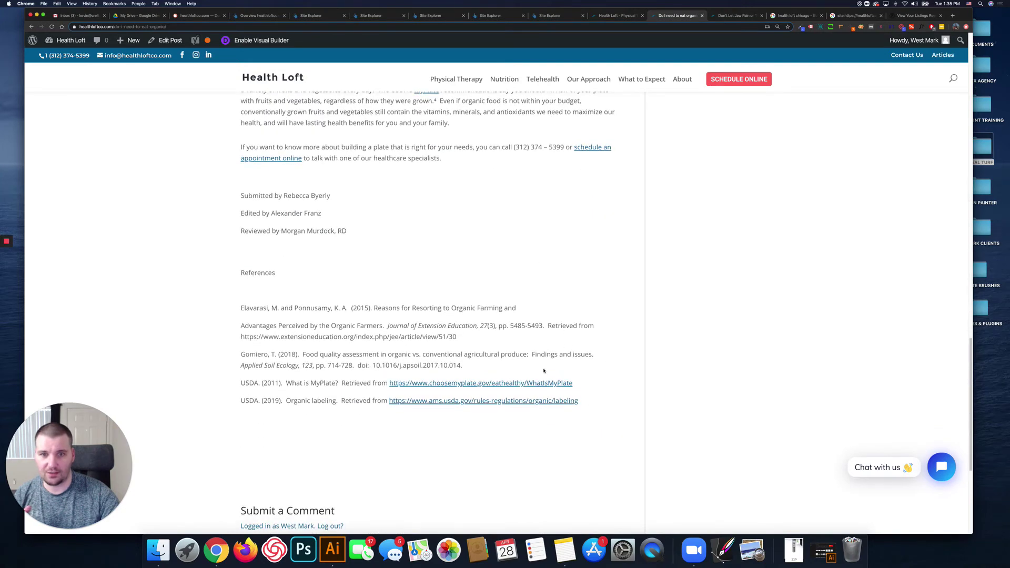
pyautogui.scroll(3, 544, 370)
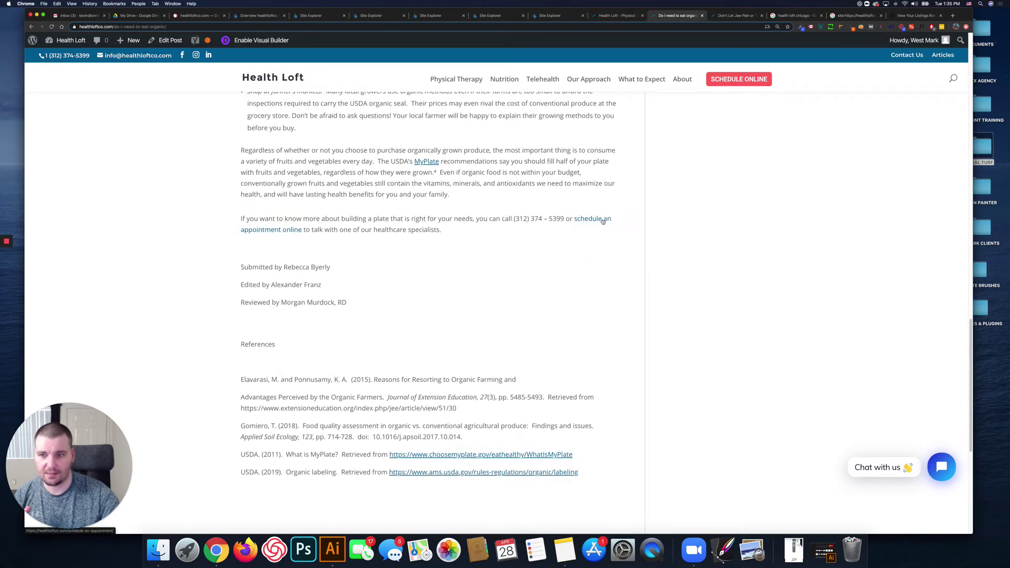
pyautogui.scroll(20, 548, 229)
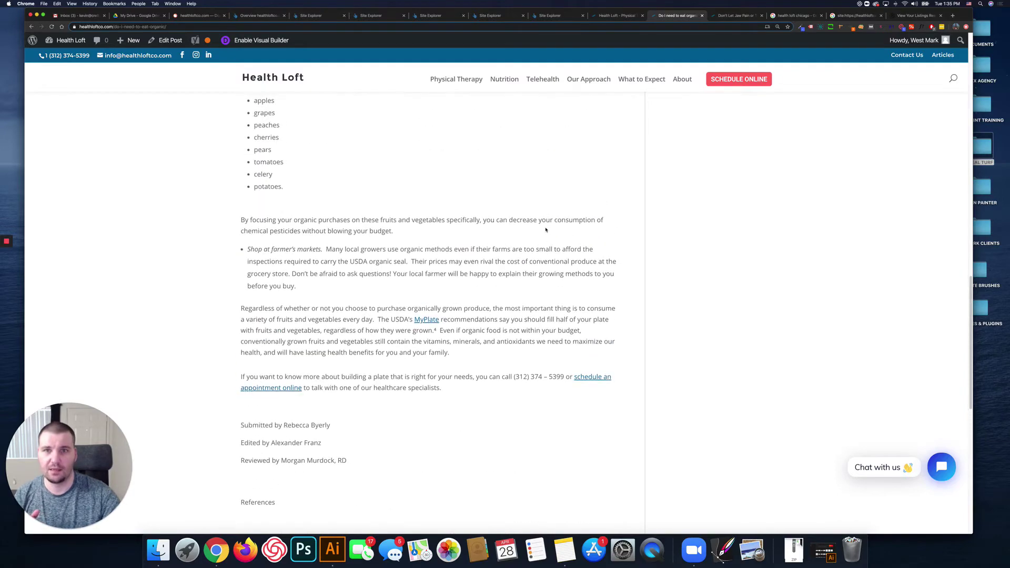
# Scroll through the 'Do I need to eat organic?' post and back up to its top.
pyautogui.scroll(20, 546, 230)
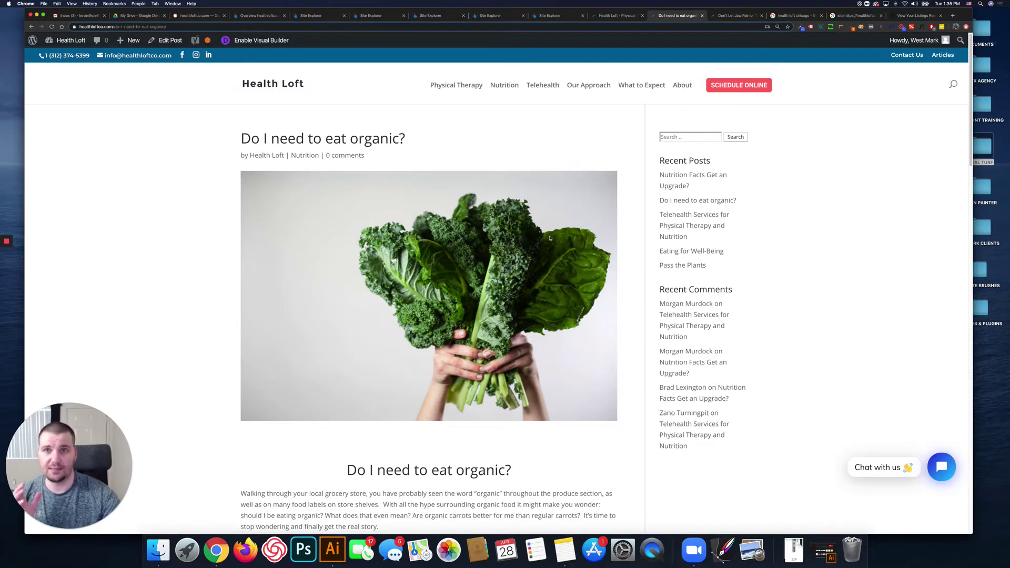
pyautogui.scroll(-3, 552, 168)
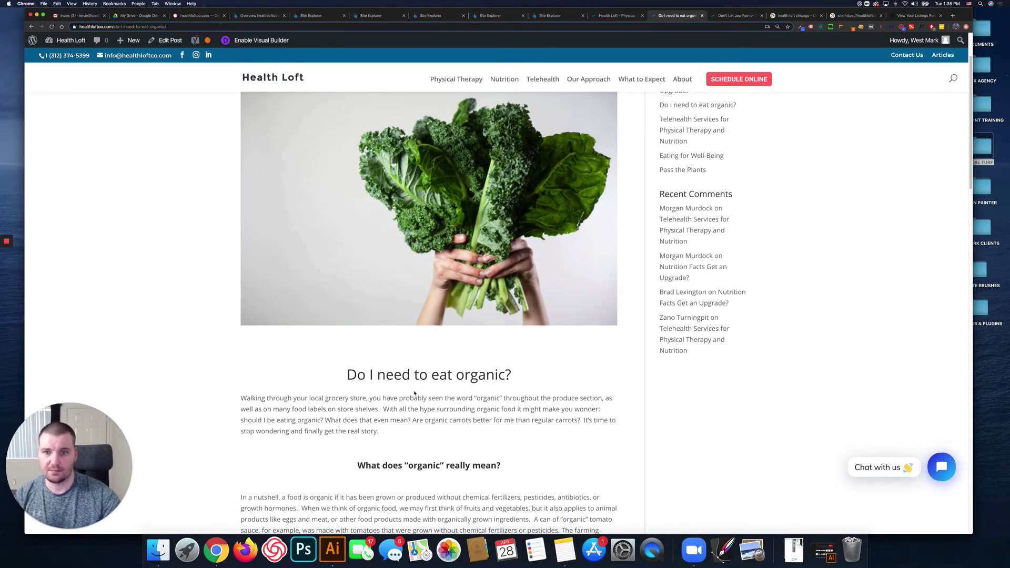
pyautogui.scroll(-10, 415, 393)
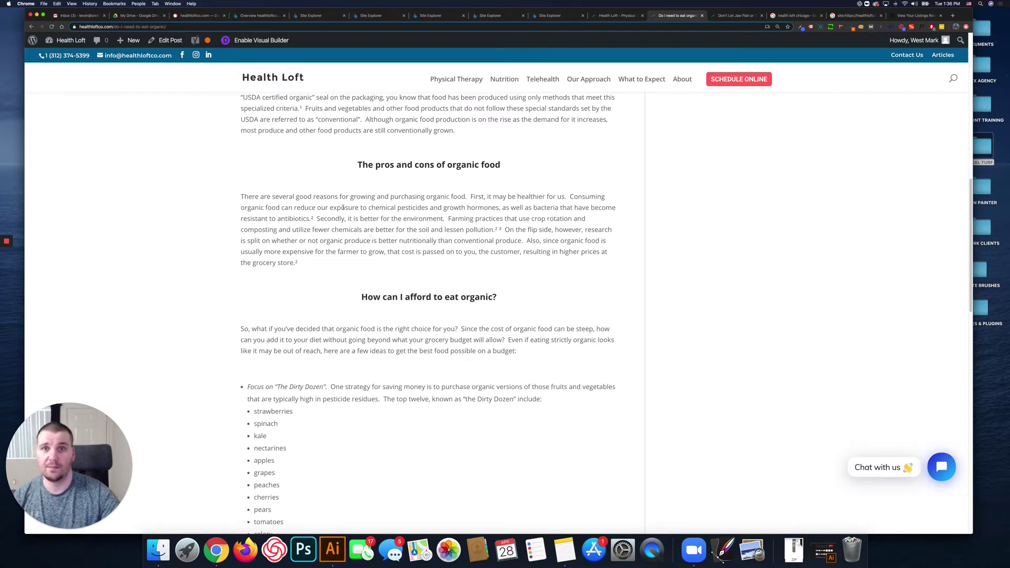
pyautogui.scroll(2, 369, 165)
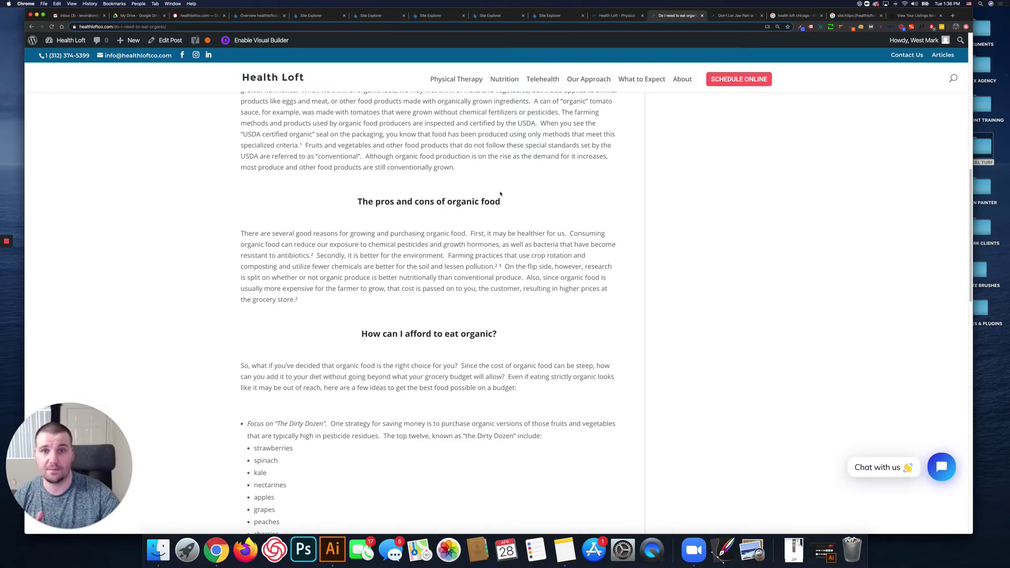
pyautogui.scroll(15, 472, 213)
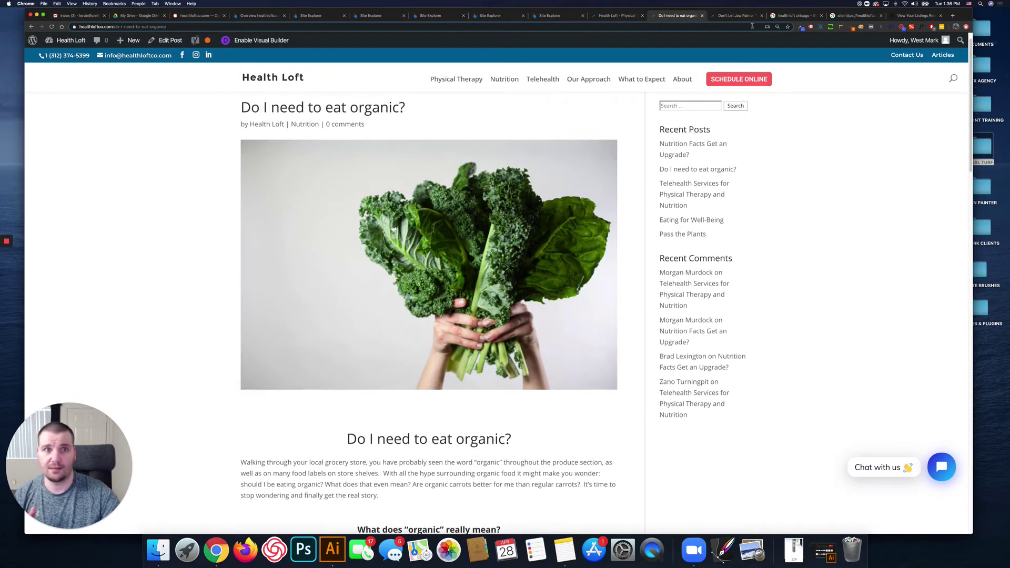
# Switch to the 'How to Find Relief from Jaw Pain' post and scroll through its headings.
pyautogui.click(735, 16)
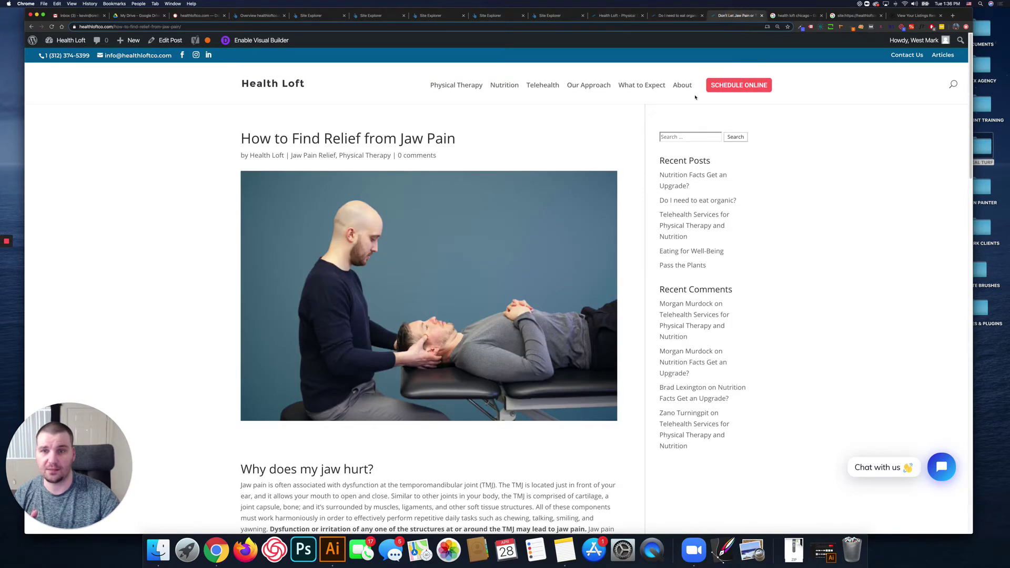
pyautogui.scroll(-5, 579, 227)
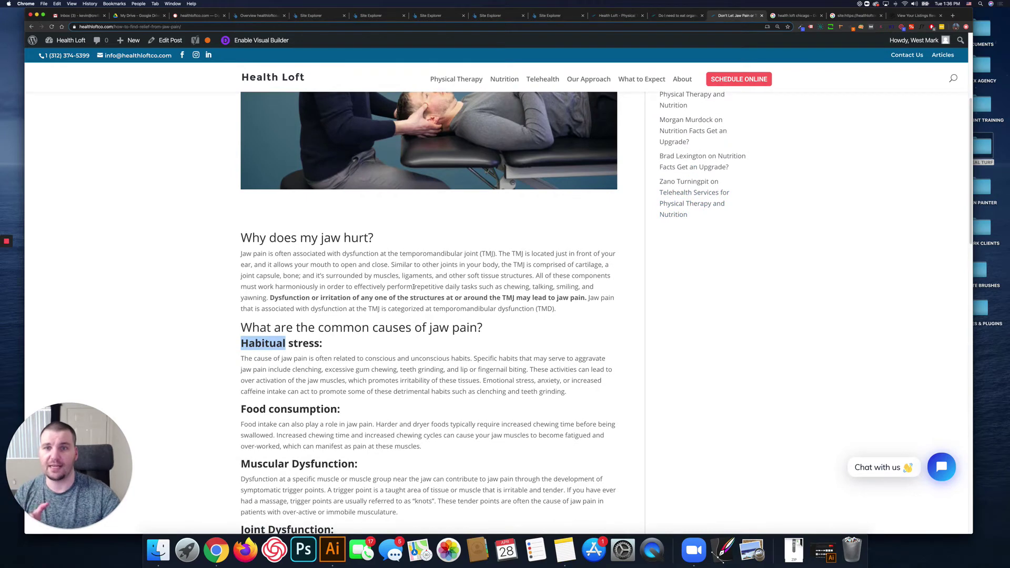
pyautogui.scroll(-1, 413, 287)
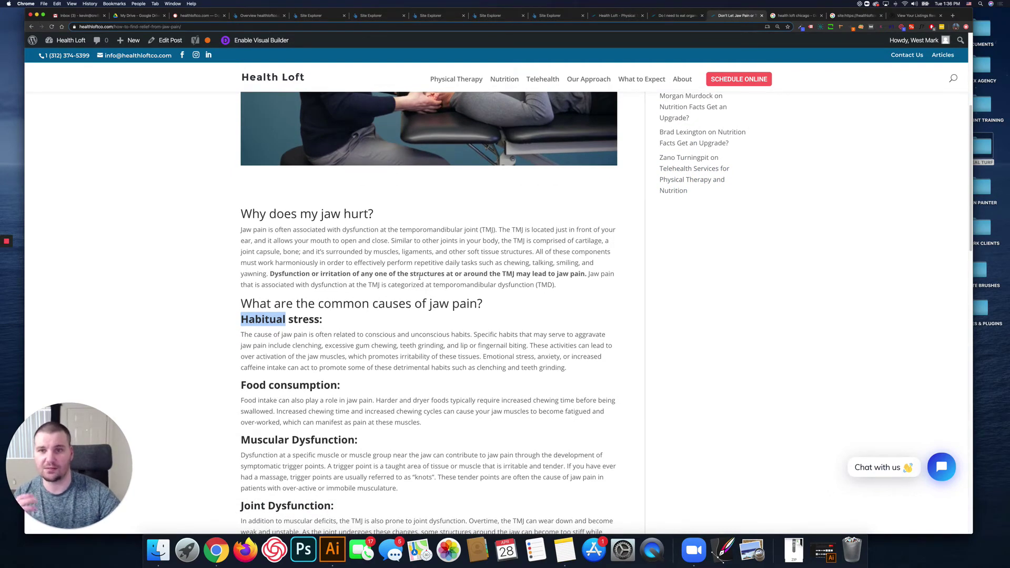
pyautogui.scroll(-1, 435, 295)
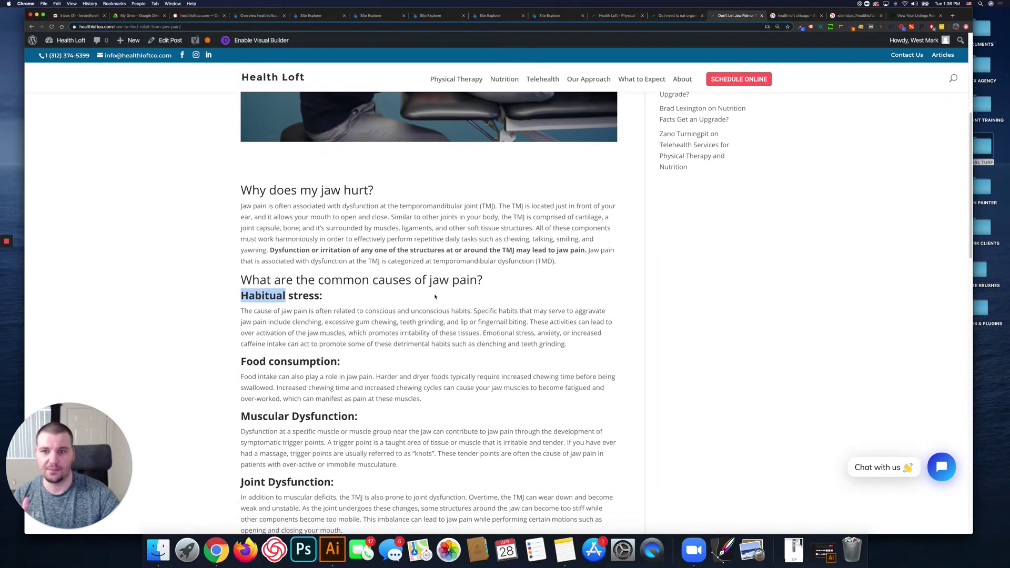
pyautogui.scroll(-2, 448, 274)
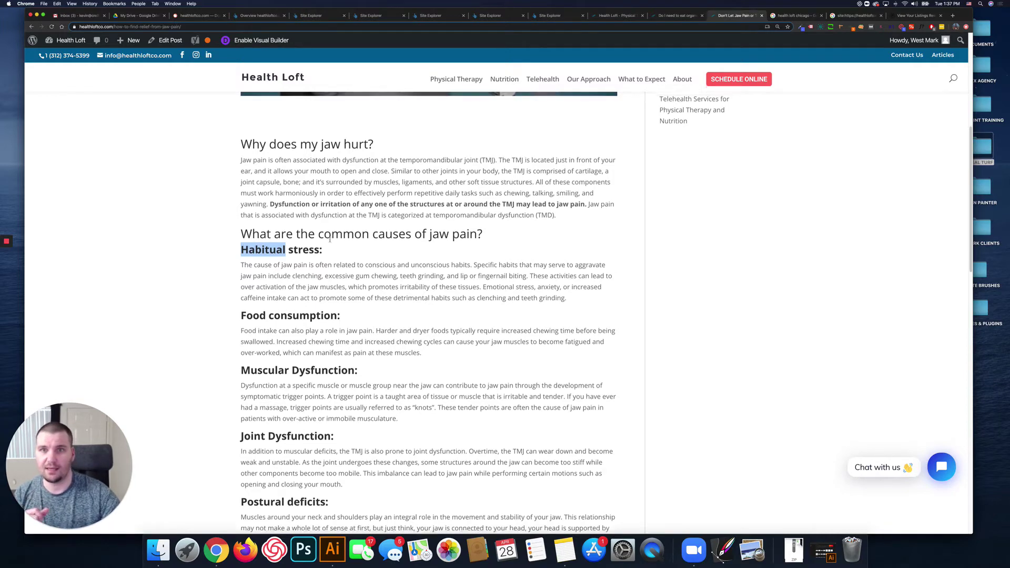
pyautogui.scroll(10, 293, 193)
pyautogui.scroll(-1, 375, 240)
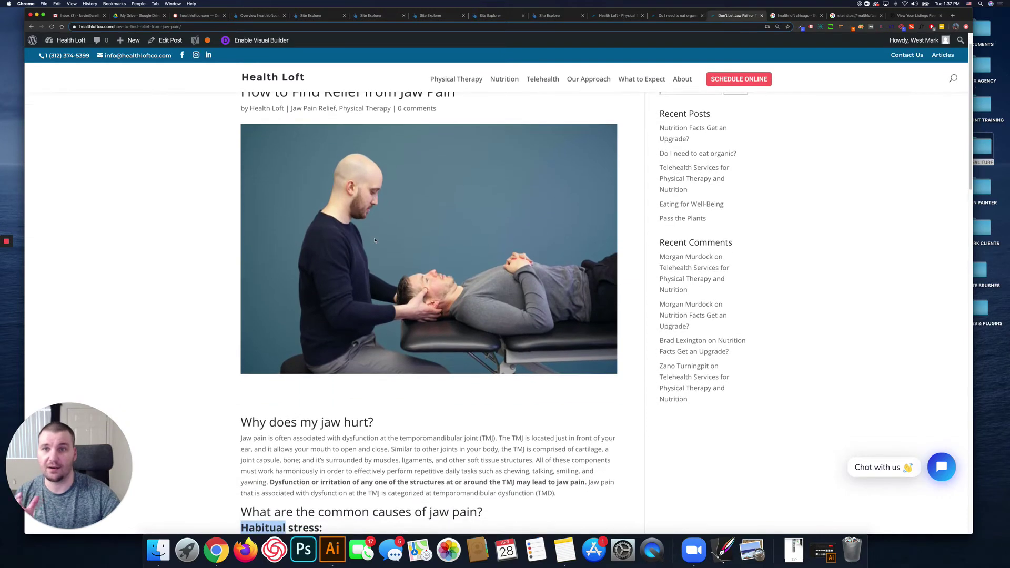
pyautogui.scroll(-3, 373, 241)
pyautogui.scroll(-2, 371, 247)
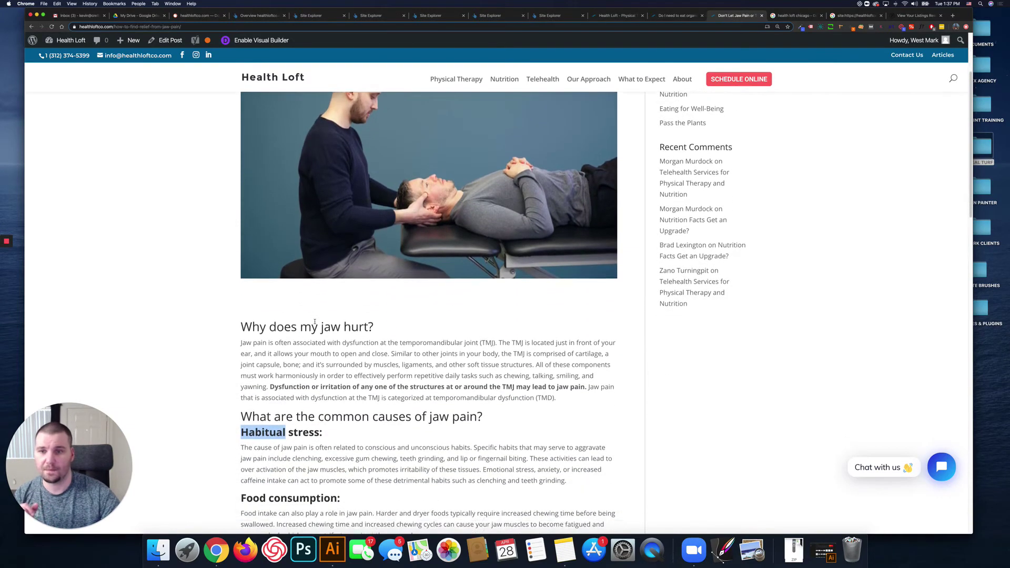
pyautogui.rightClick(321, 322)
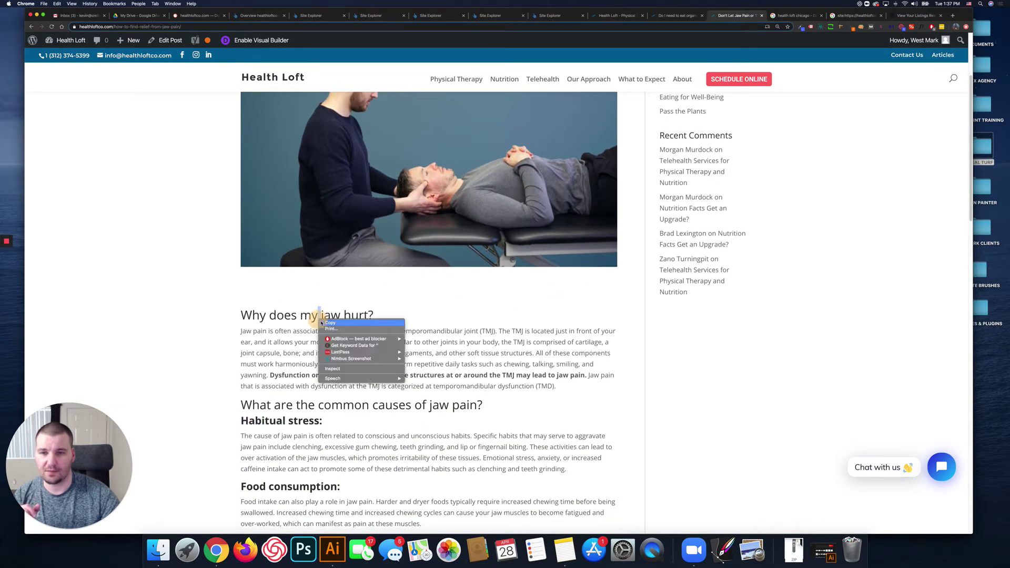
pyautogui.click(353, 369)
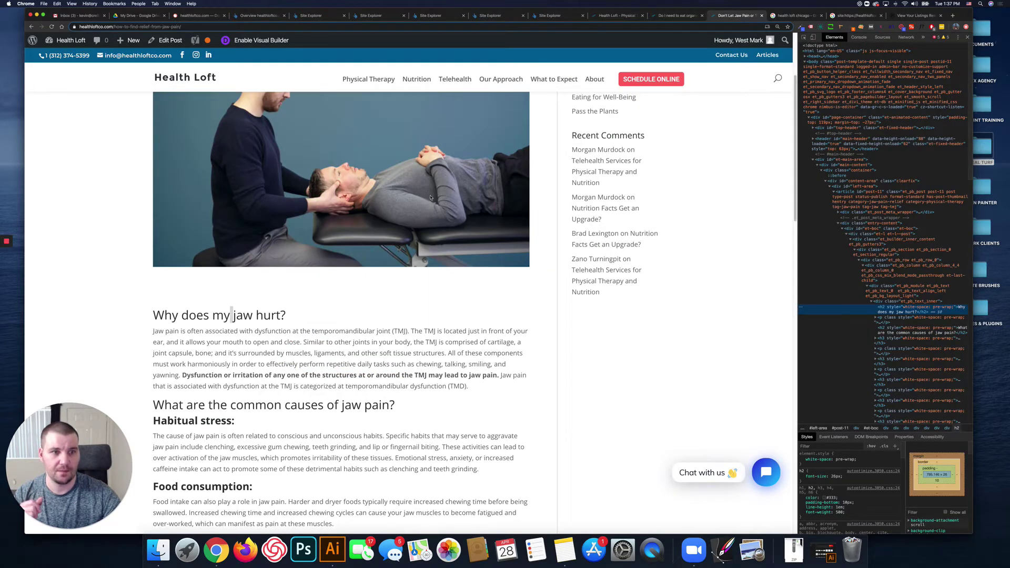
pyautogui.rightClick(215, 421)
pyautogui.click(254, 484)
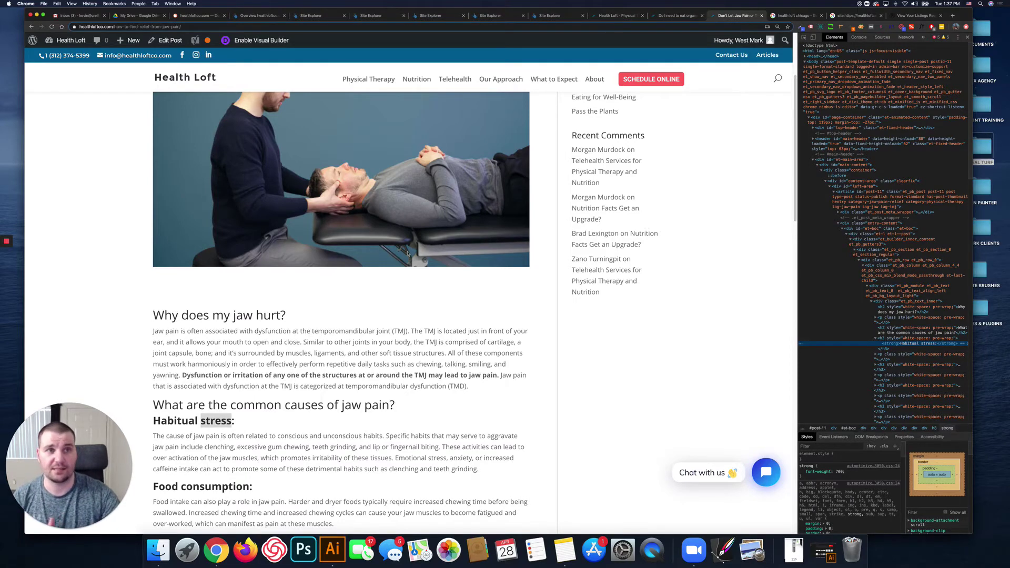
pyautogui.click(967, 37)
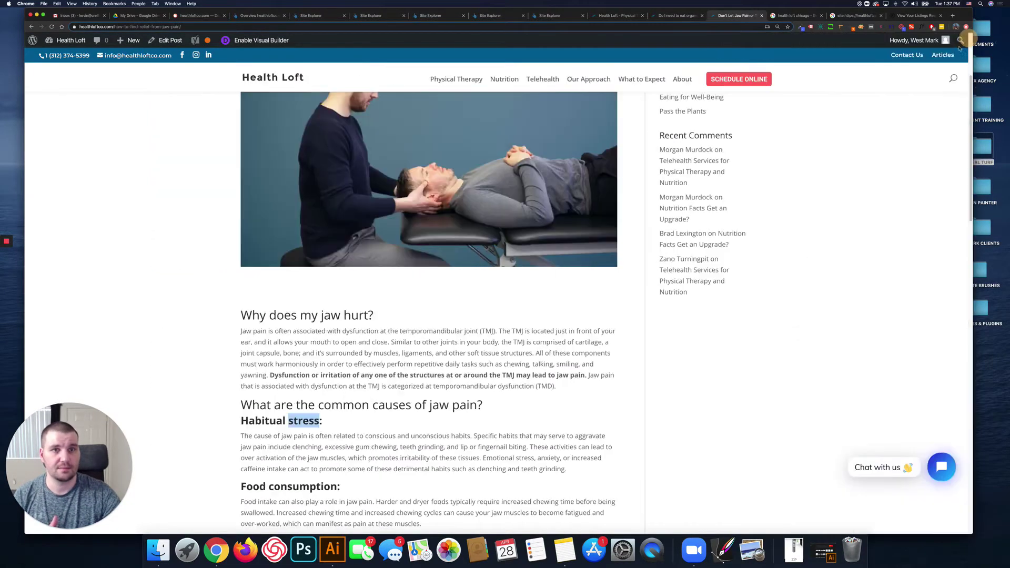
pyautogui.scroll(3, 643, 372)
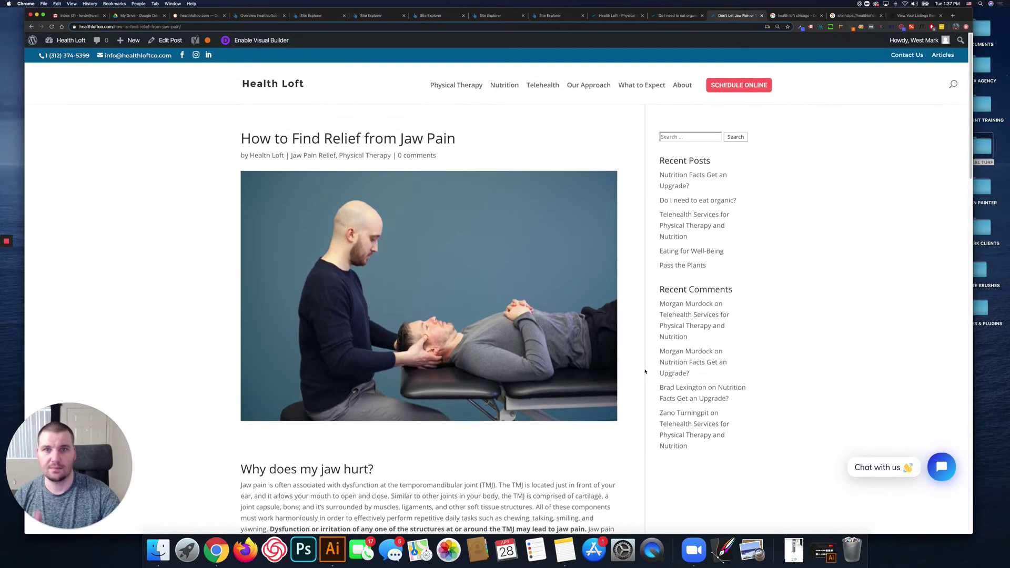
# Switch to the 'health loft chicago' results and select the business name in the knowledge panel.
pyautogui.click(778, 16)
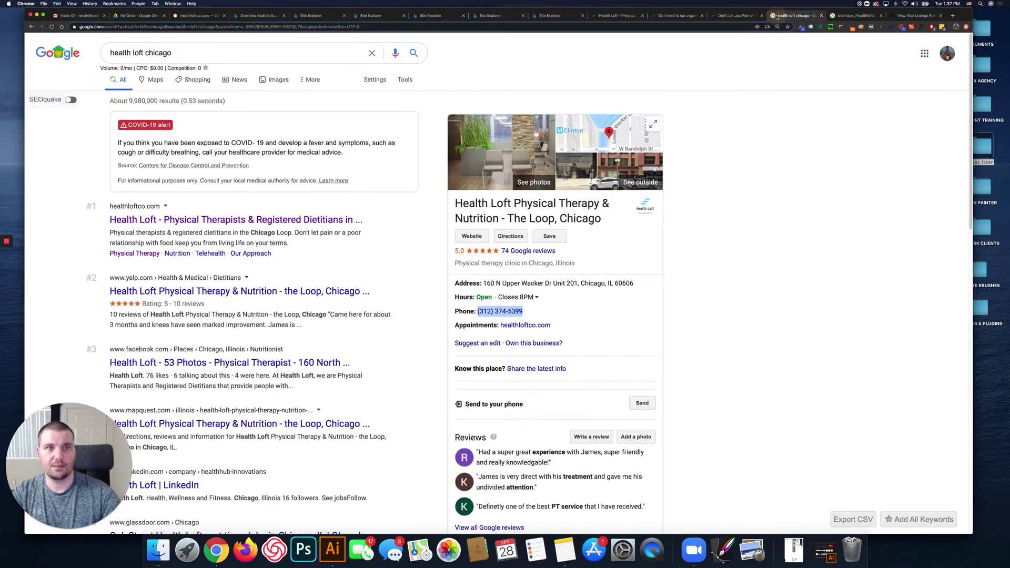
pyautogui.scroll(-1, 684, 125)
pyautogui.scroll(1, 685, 125)
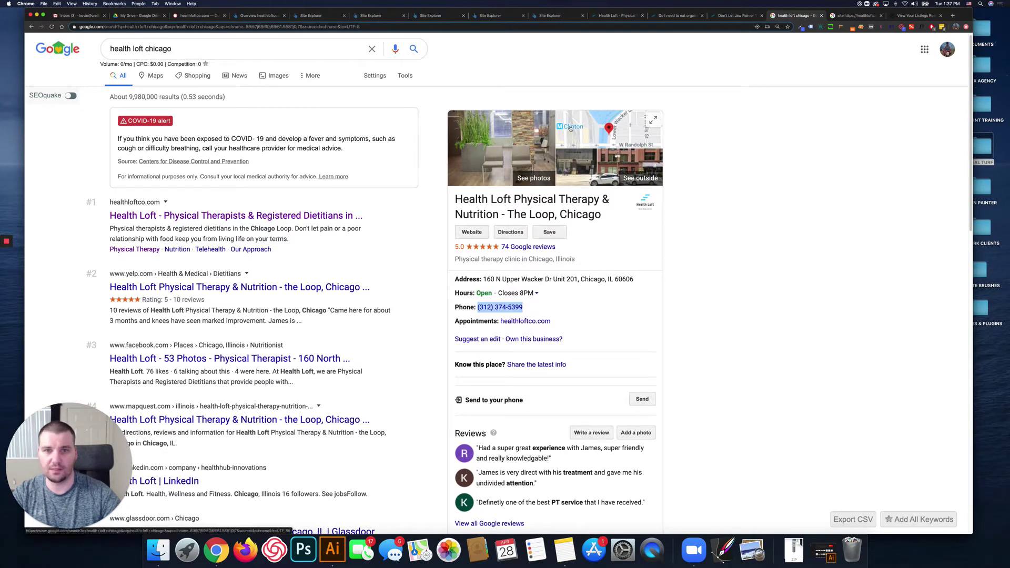
pyautogui.scroll(-1, 547, 280)
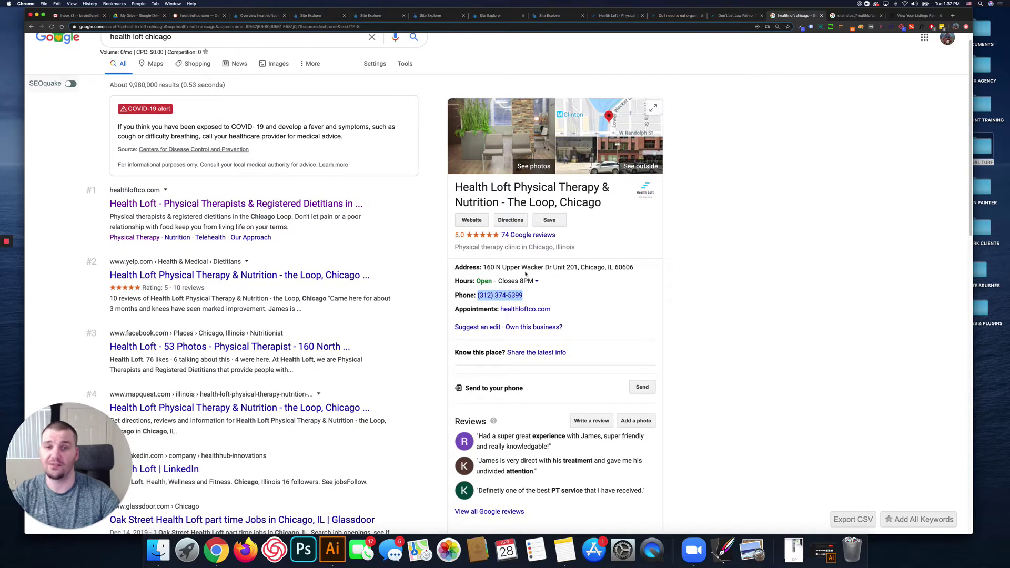
pyautogui.scroll(-1, 753, 200)
pyautogui.scroll(-1, 755, 200)
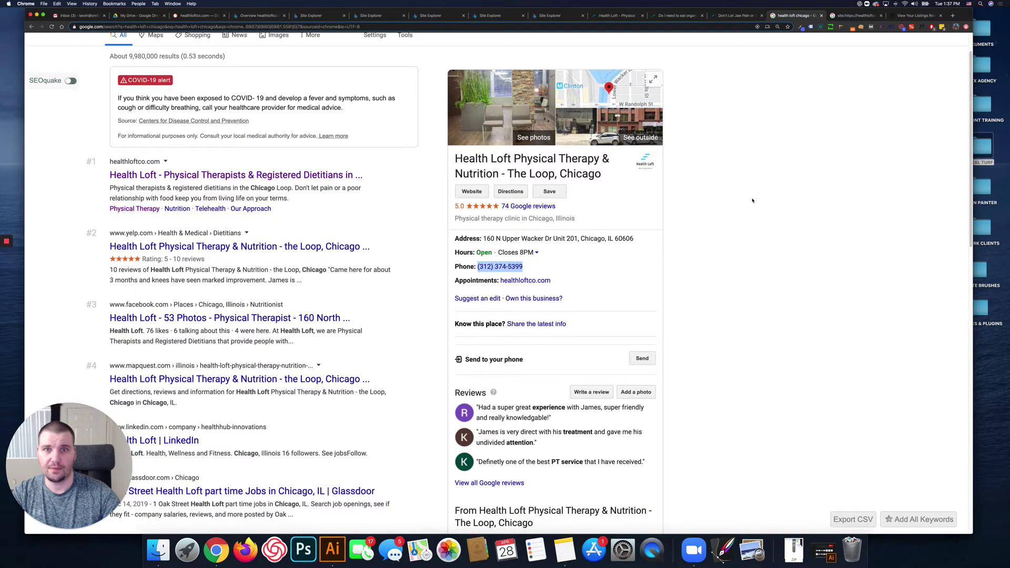
pyautogui.scroll(-1, 753, 201)
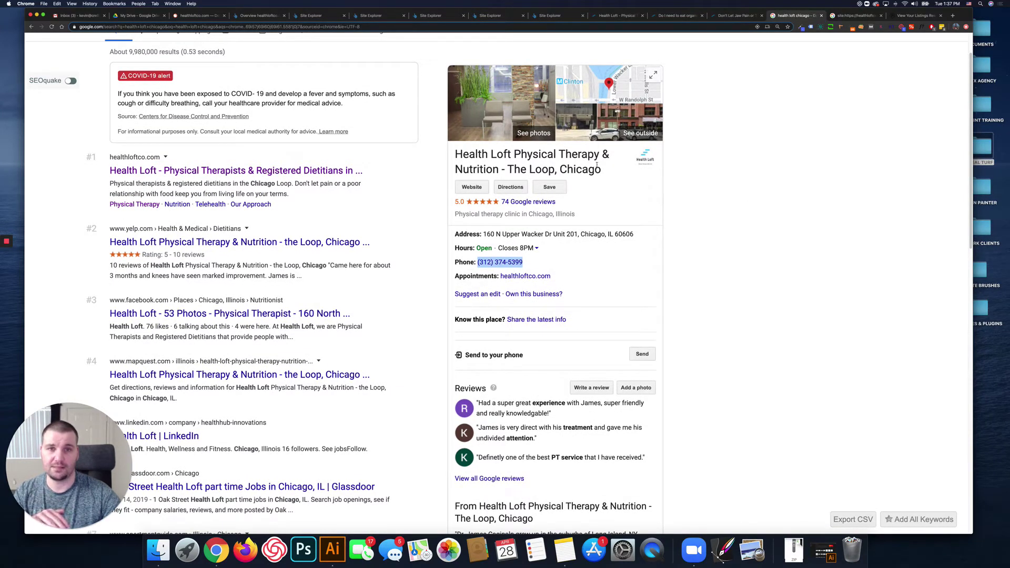
pyautogui.moveTo(600, 169); pyautogui.dragTo(453, 162)
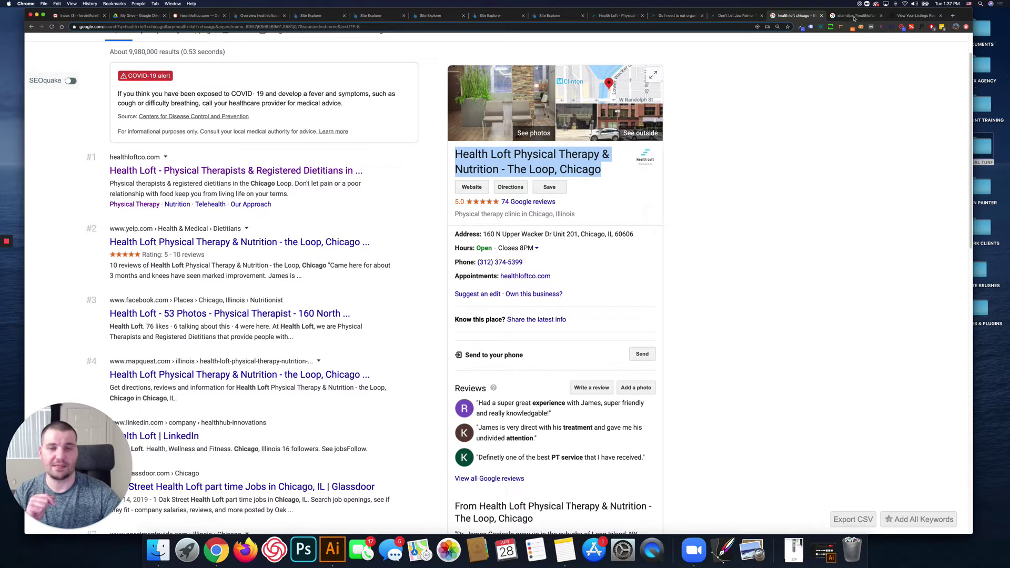
# Switch to the Yext scan, select the scanned name and address, and review the listings table.
pyautogui.click(920, 17)
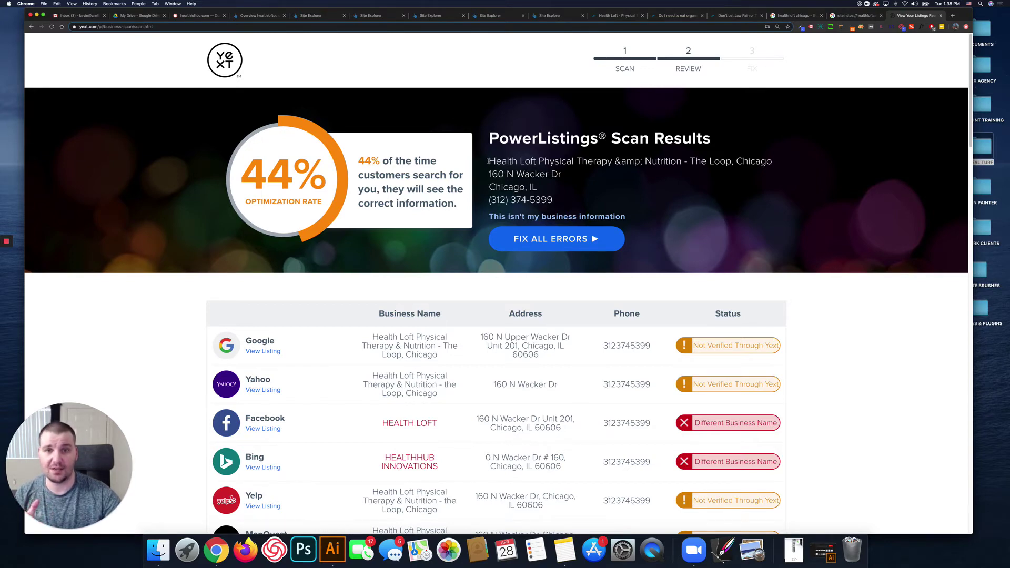
pyautogui.moveTo(489, 161); pyautogui.dragTo(566, 178)
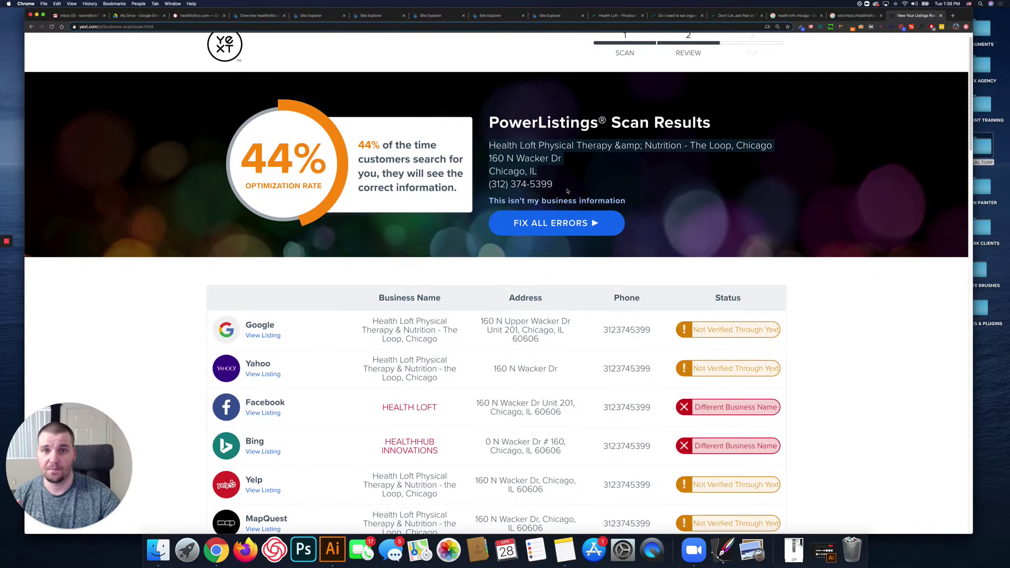
pyautogui.scroll(-1, 568, 191)
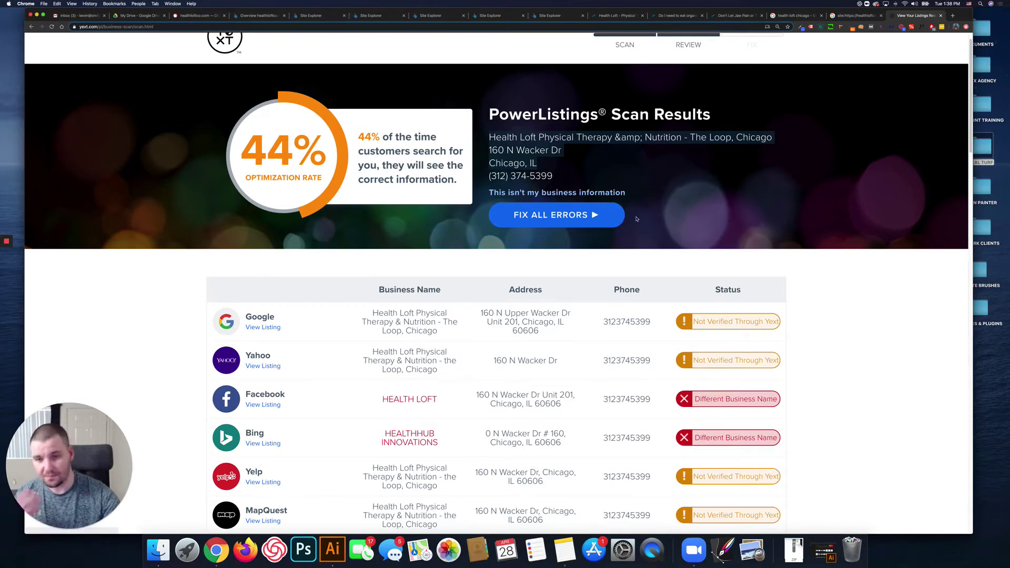
pyautogui.scroll(-5, 668, 177)
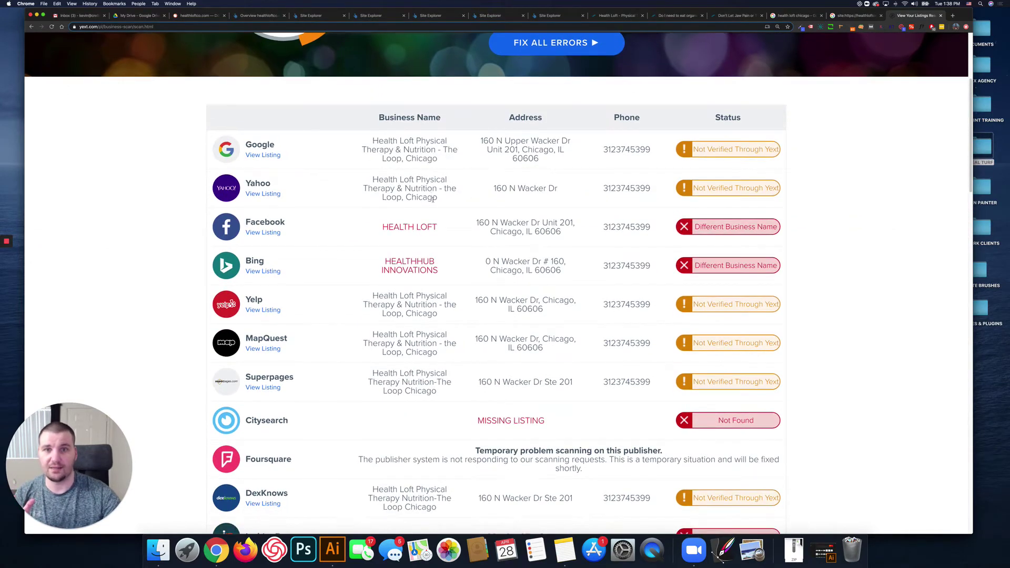
pyautogui.scroll(5, 435, 200)
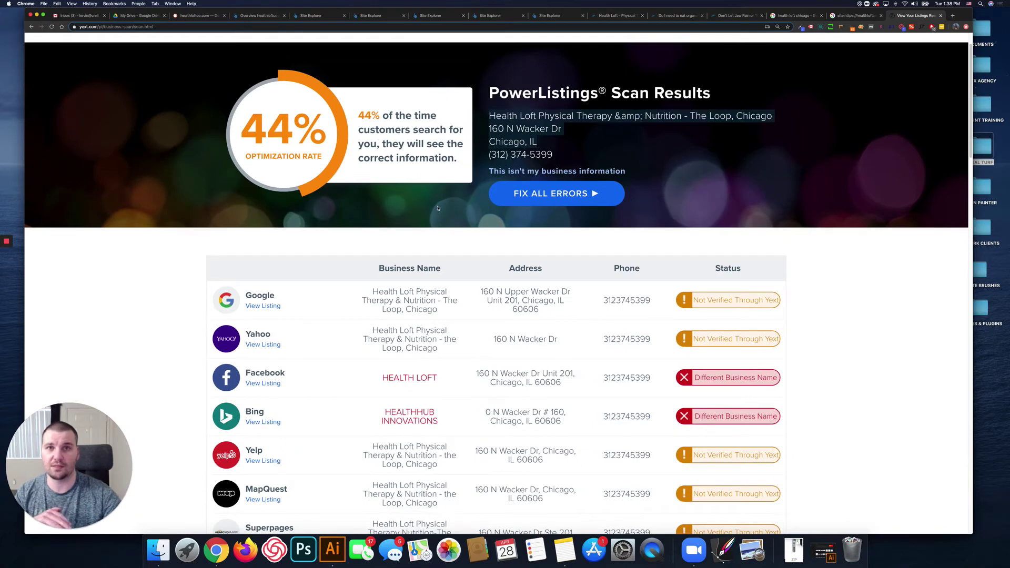
pyautogui.scroll(-3, 437, 208)
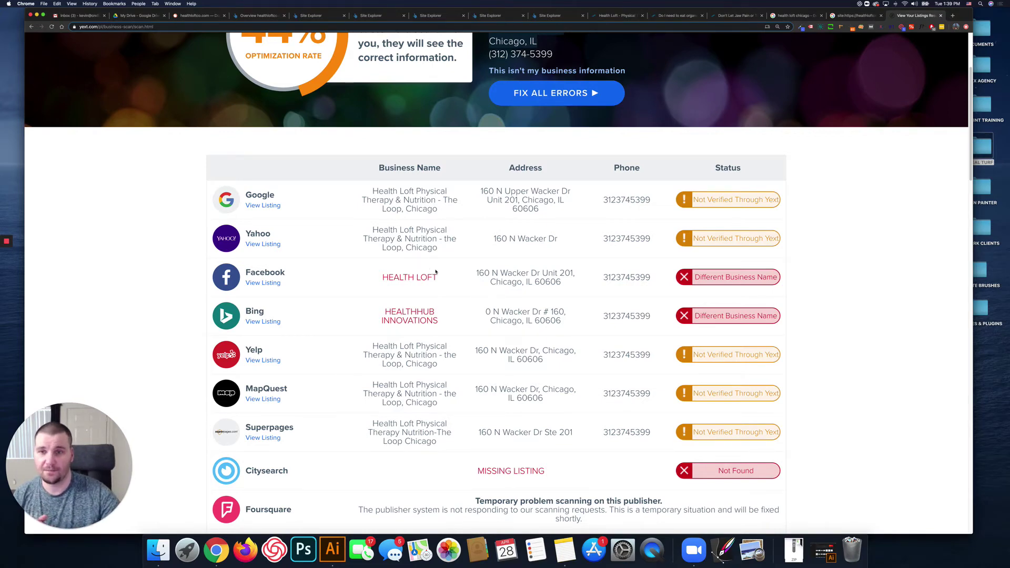
pyautogui.scroll(-2, 436, 271)
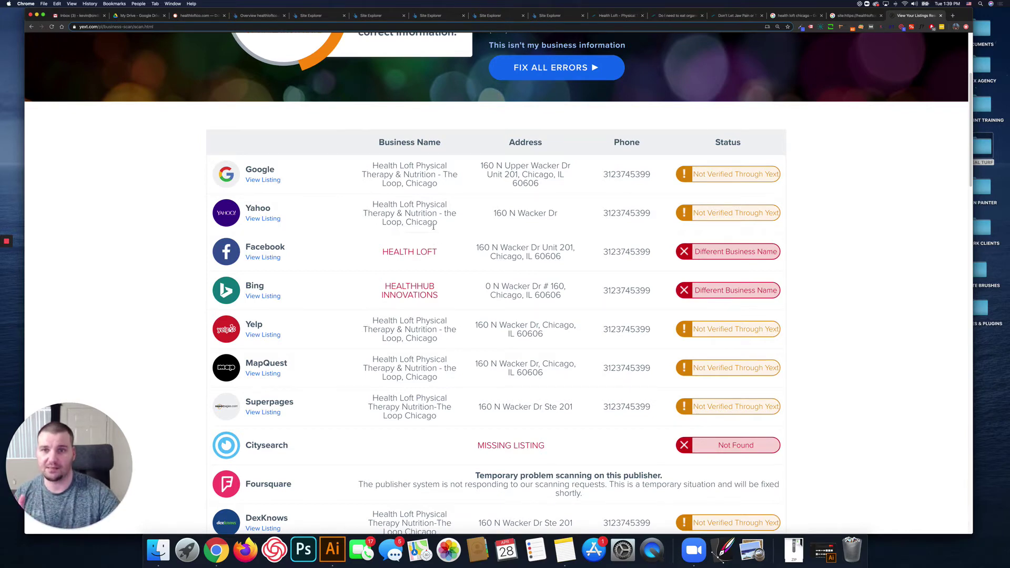
pyautogui.scroll(-2, 459, 243)
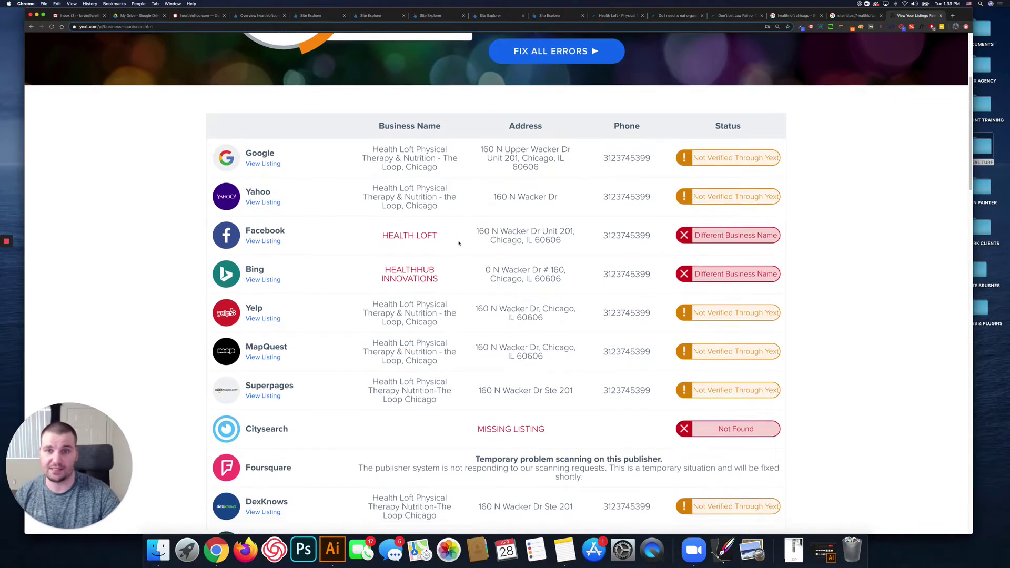
pyautogui.scroll(-2, 459, 243)
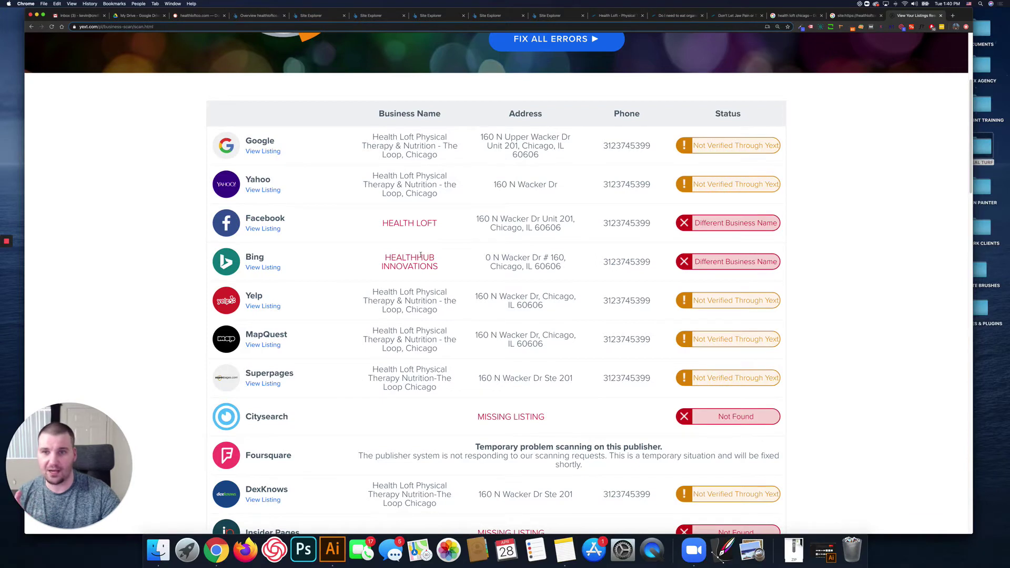
pyautogui.scroll(-5, 420, 255)
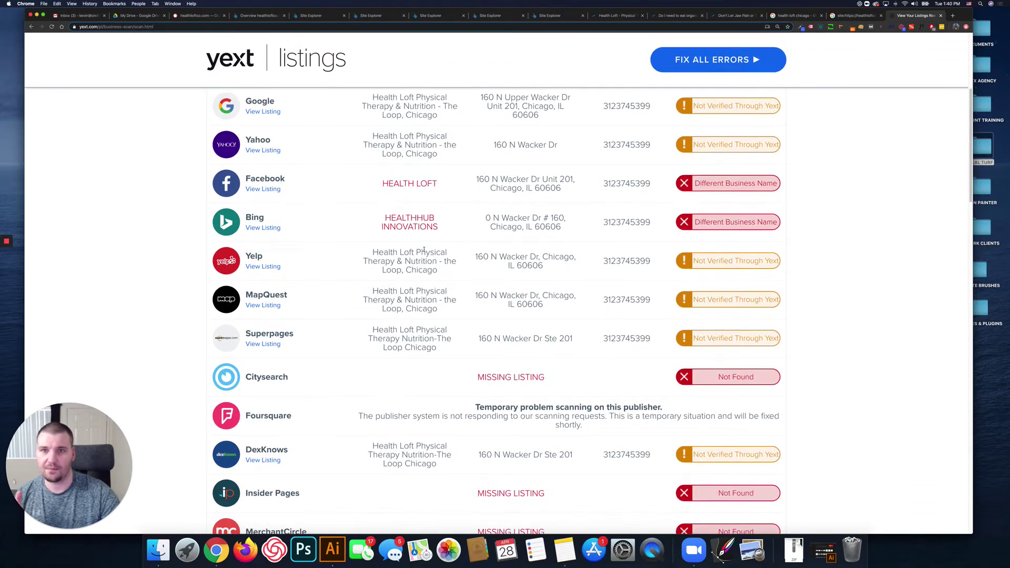
pyautogui.scroll(1, 424, 249)
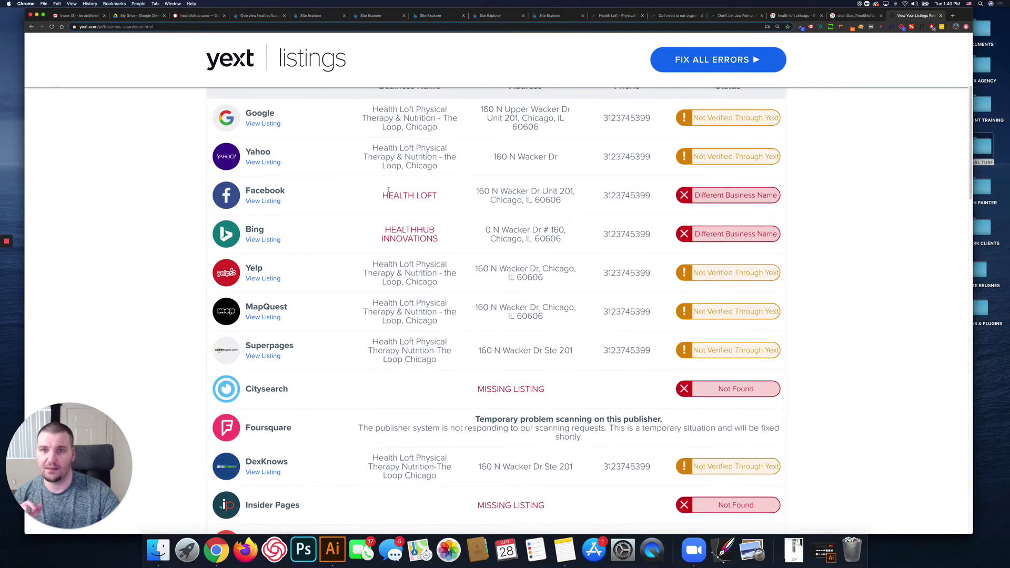
pyautogui.moveTo(439, 166); pyautogui.dragTo(430, 143)
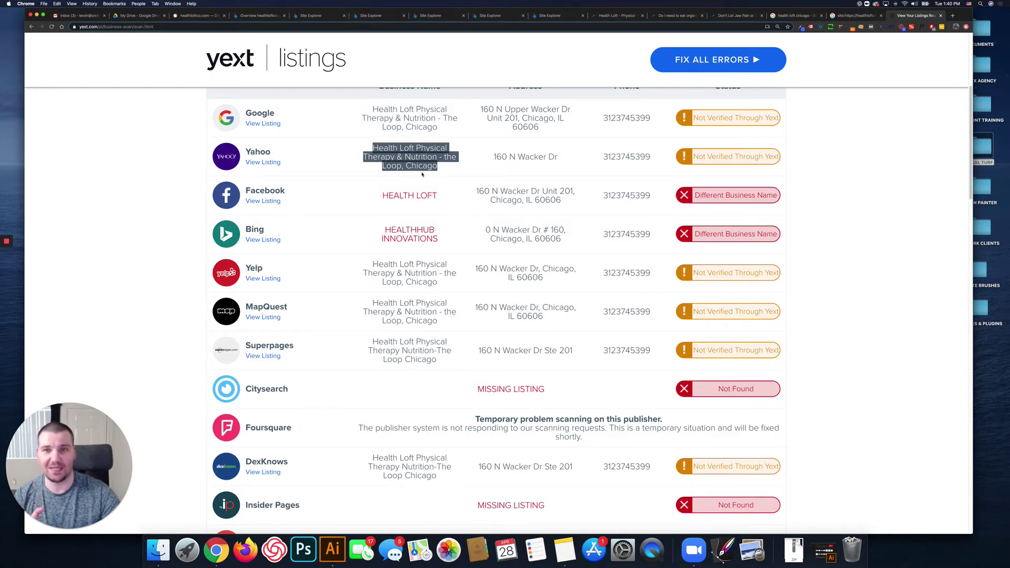
pyautogui.click(426, 165)
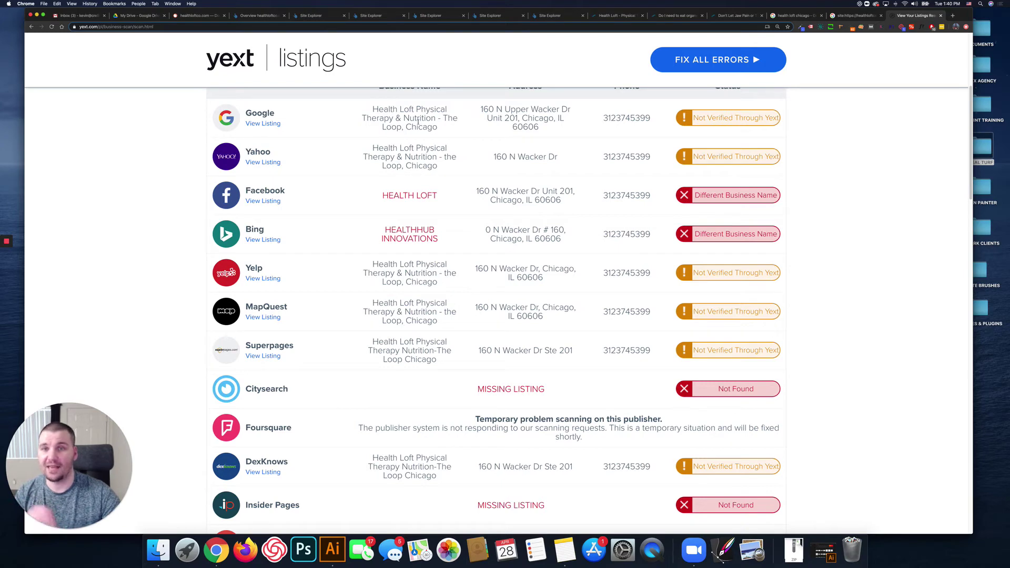
pyautogui.scroll(1, 433, 127)
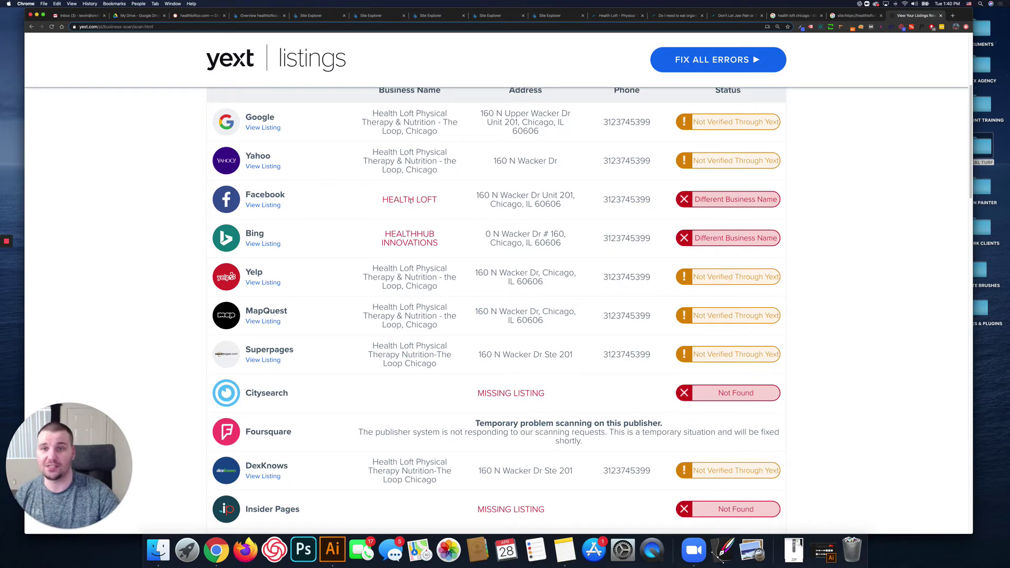
pyautogui.scroll(-1, 416, 208)
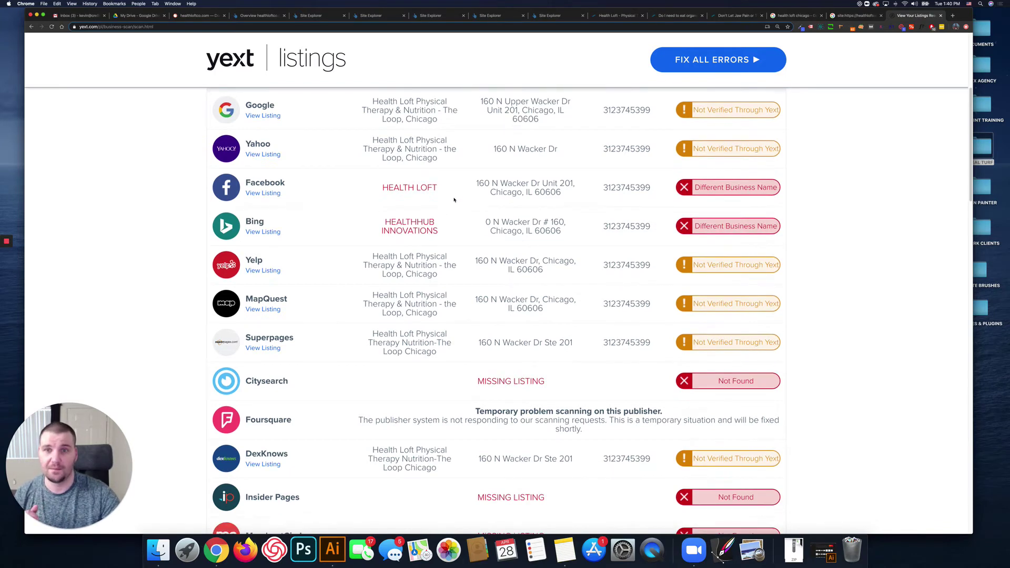
pyautogui.scroll(-1, 417, 222)
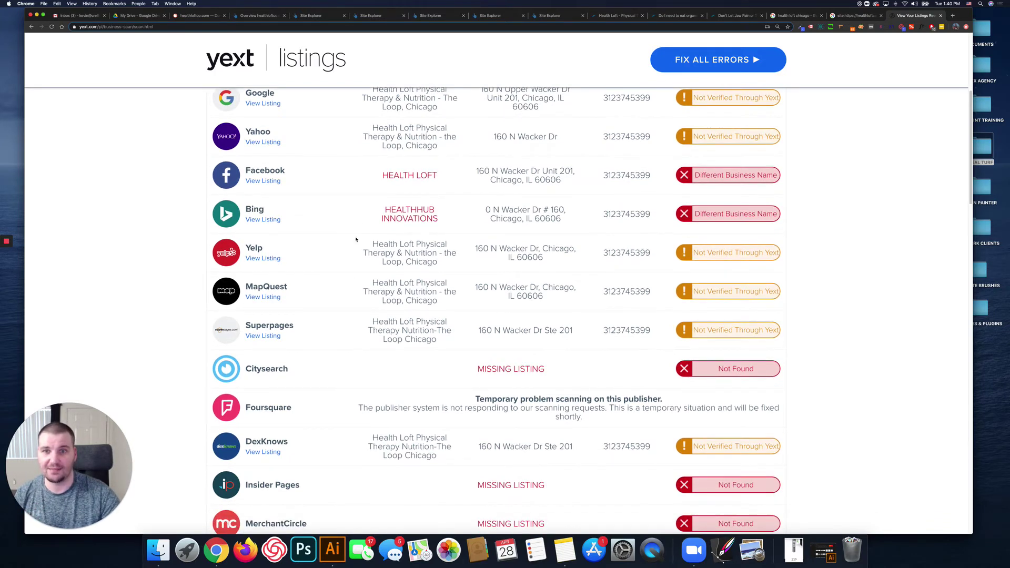
pyautogui.scroll(-4, 427, 208)
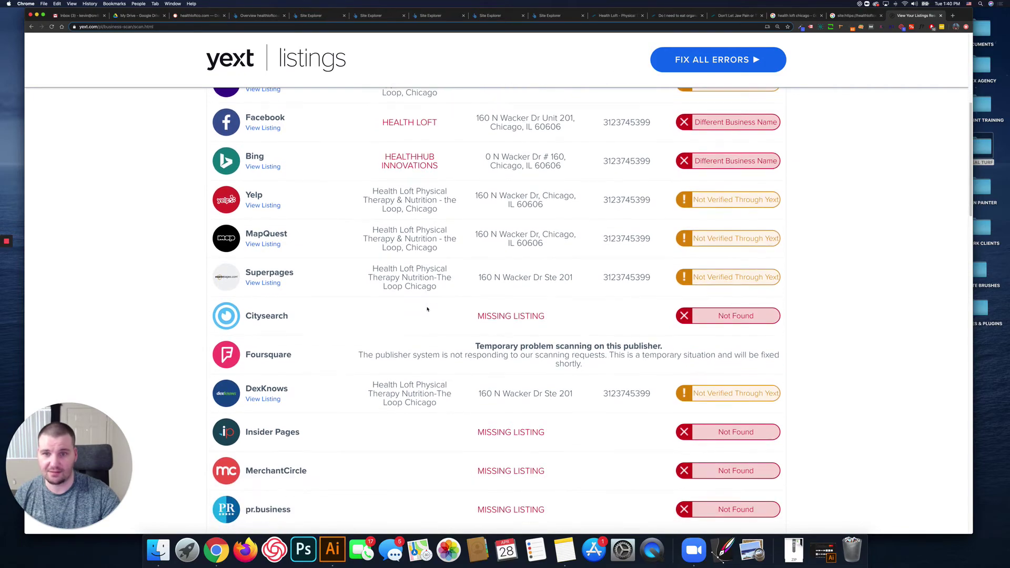
pyautogui.scroll(7, 431, 306)
pyautogui.scroll(-5, 431, 307)
pyautogui.scroll(4, 437, 294)
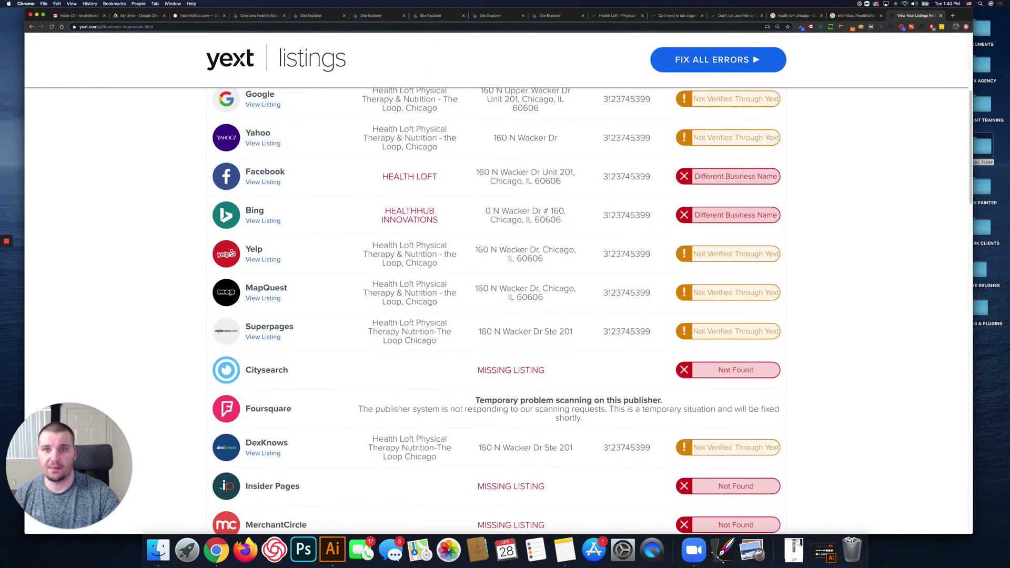
pyautogui.scroll(5, 438, 286)
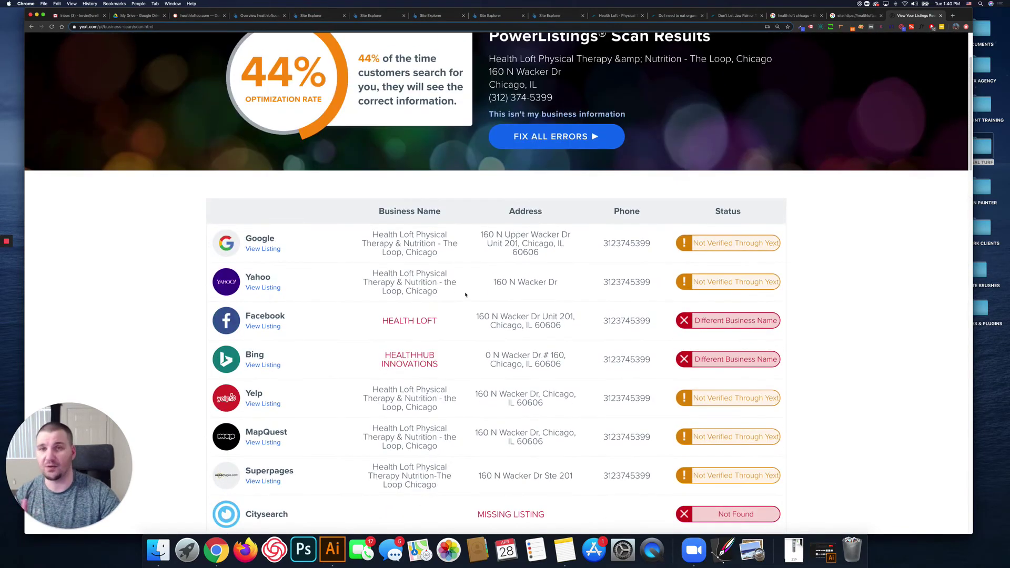
pyautogui.scroll(-10, 457, 295)
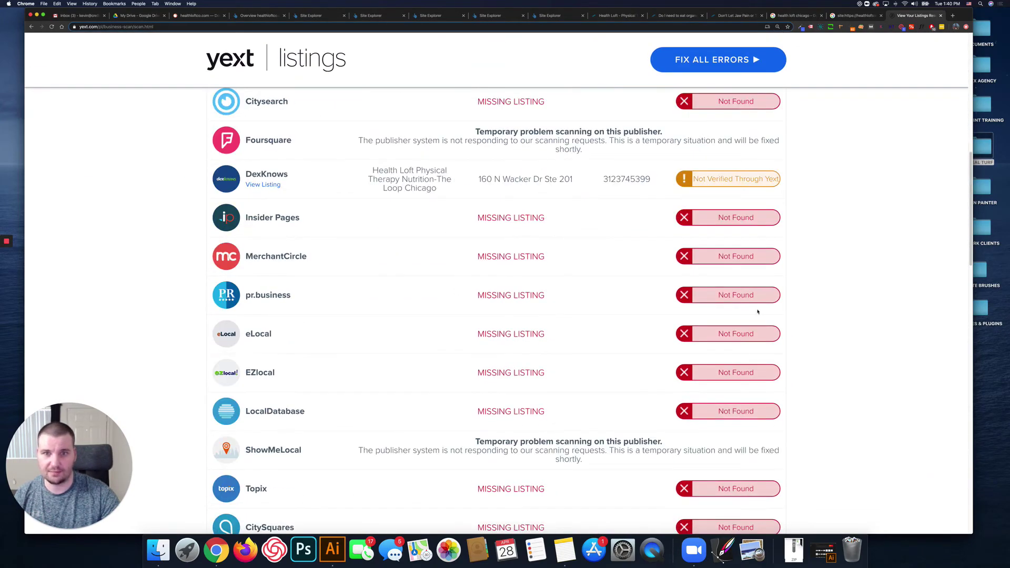
pyautogui.scroll(-7, 472, 280)
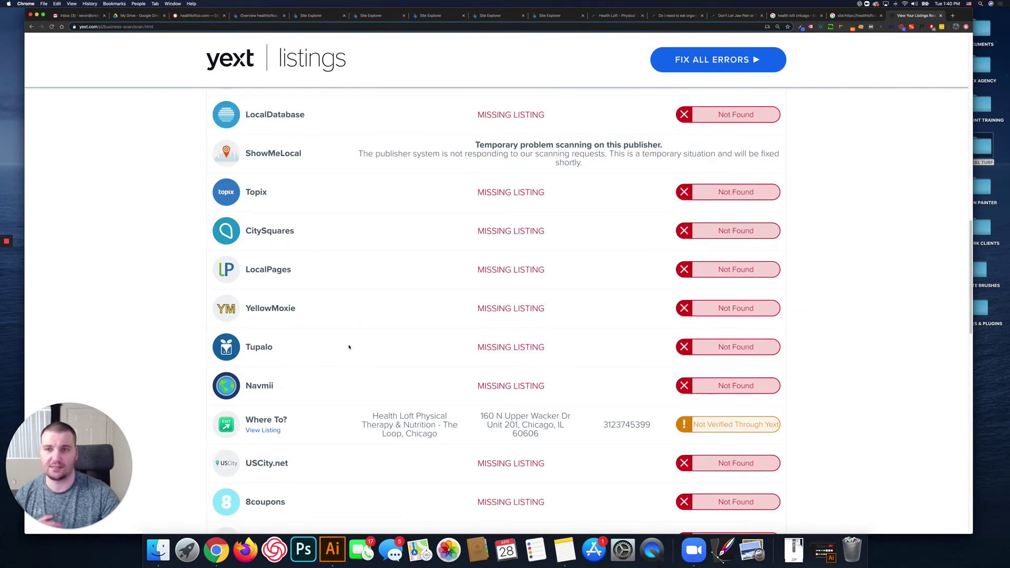
pyautogui.scroll(4, 377, 327)
pyautogui.scroll(2, 377, 326)
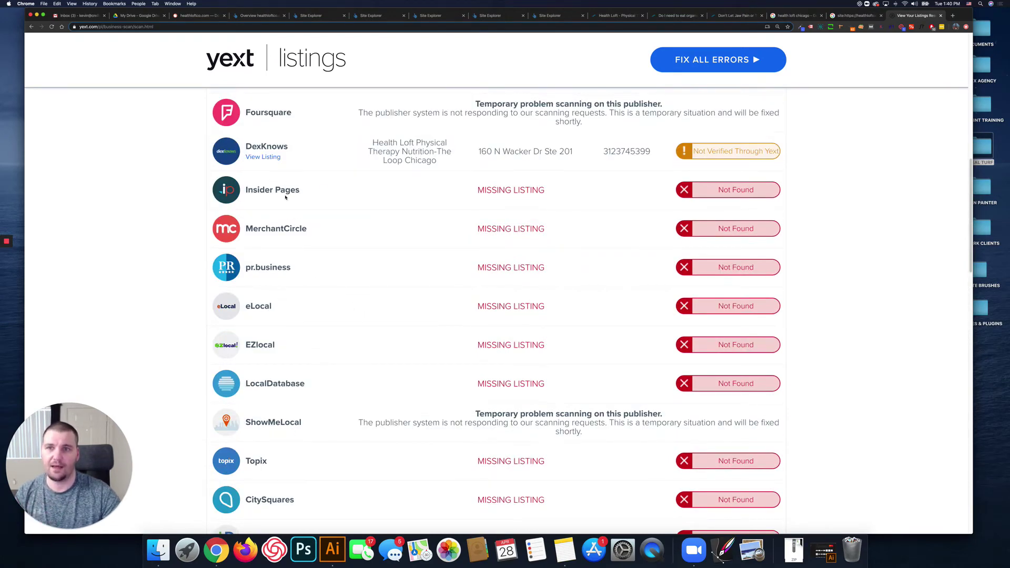
pyautogui.scroll(1, 289, 206)
pyautogui.scroll(4, 293, 216)
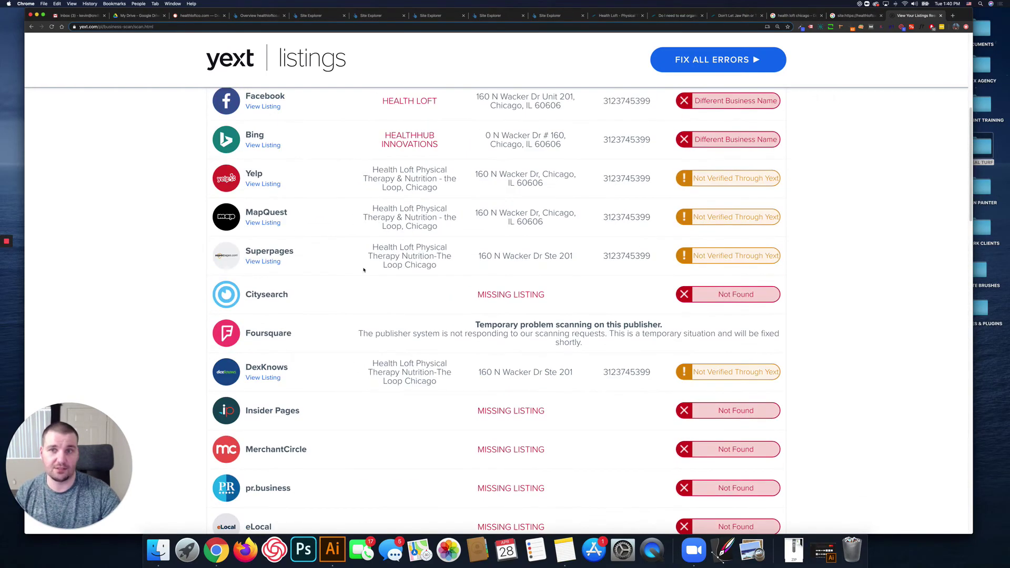
pyautogui.scroll(-3, 362, 267)
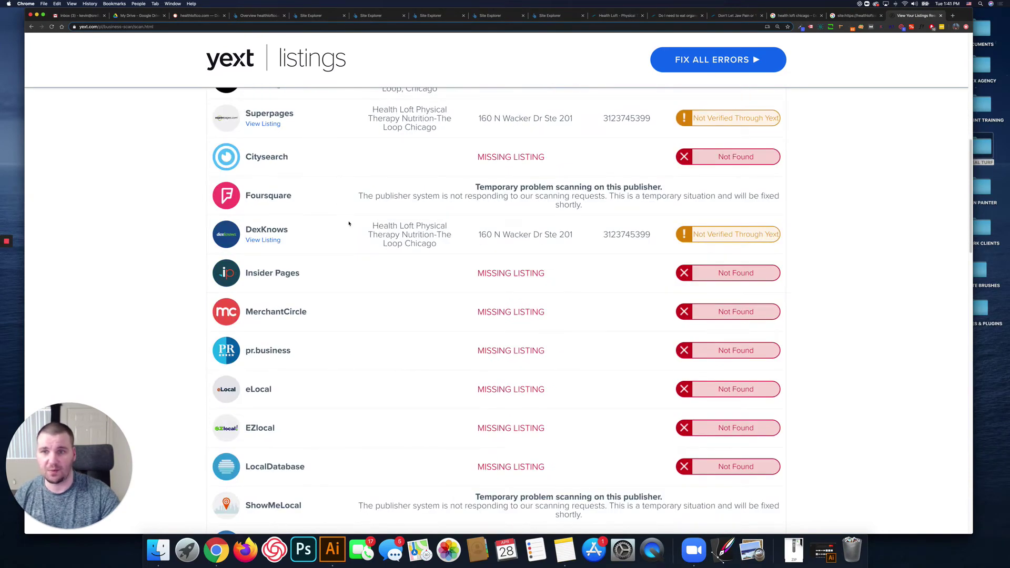
pyautogui.scroll(-3, 352, 232)
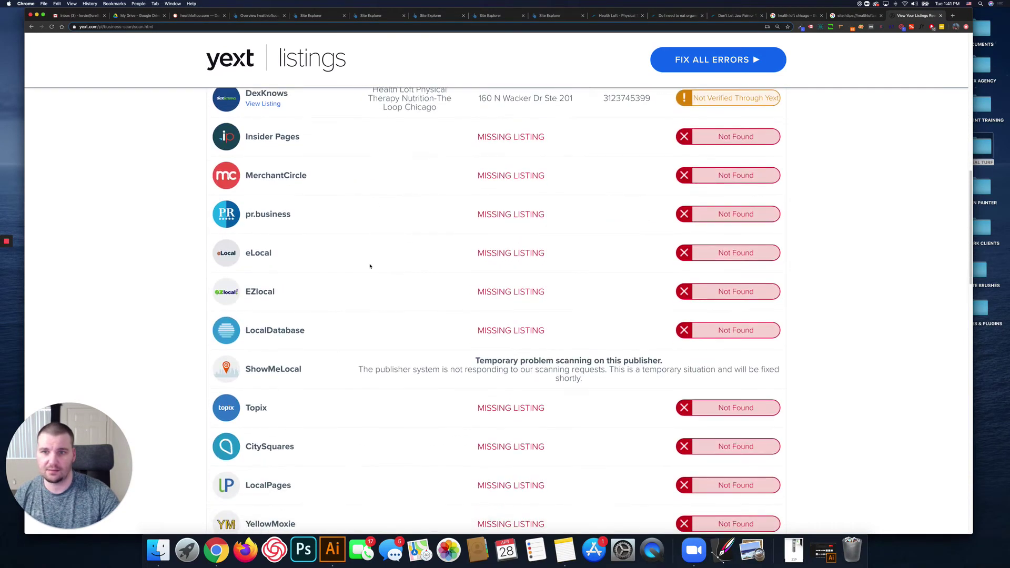
pyautogui.scroll(14, 326, 305)
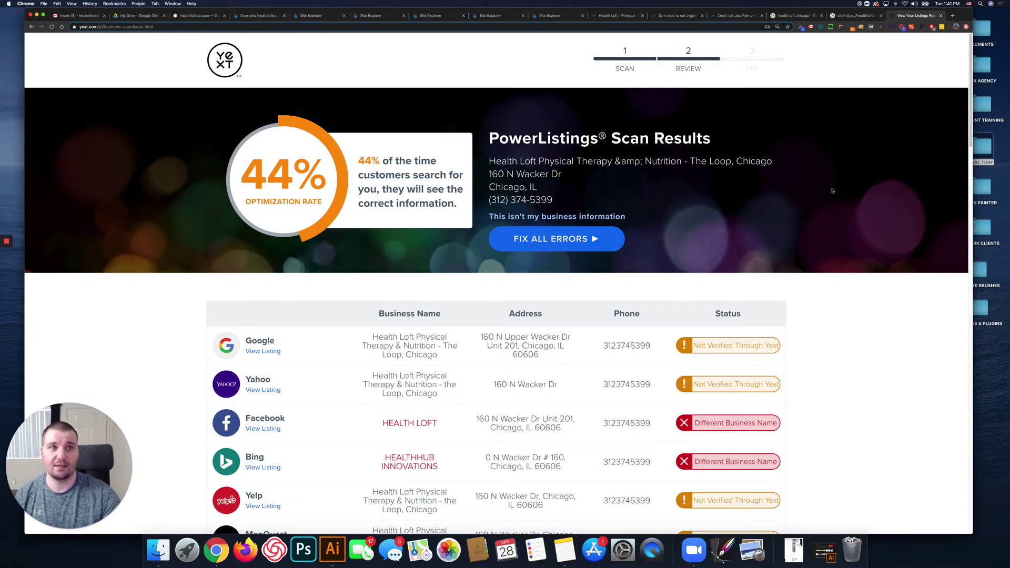
pyautogui.scroll(-3, 833, 191)
pyautogui.scroll(-6, 824, 230)
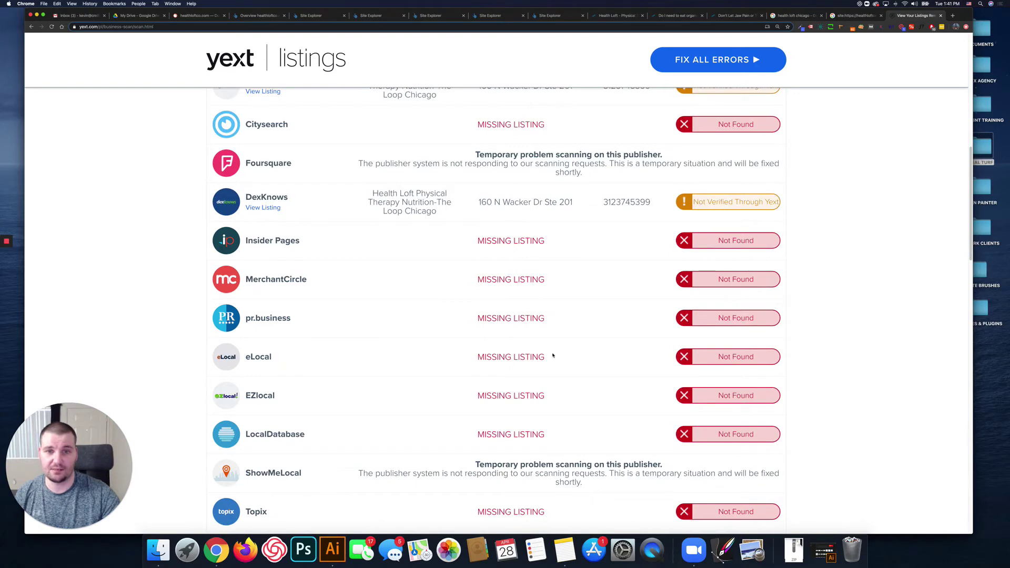
pyautogui.scroll(10, 608, 298)
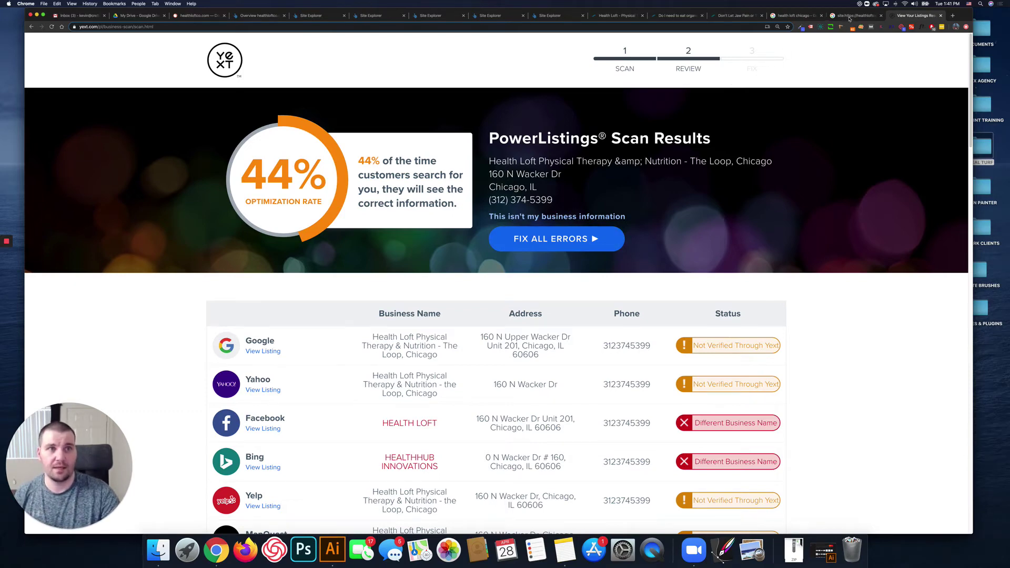
# Return to the site:healthloftco.com results and refocus the browser on the 38 indexed pages.
pyautogui.click(850, 15)
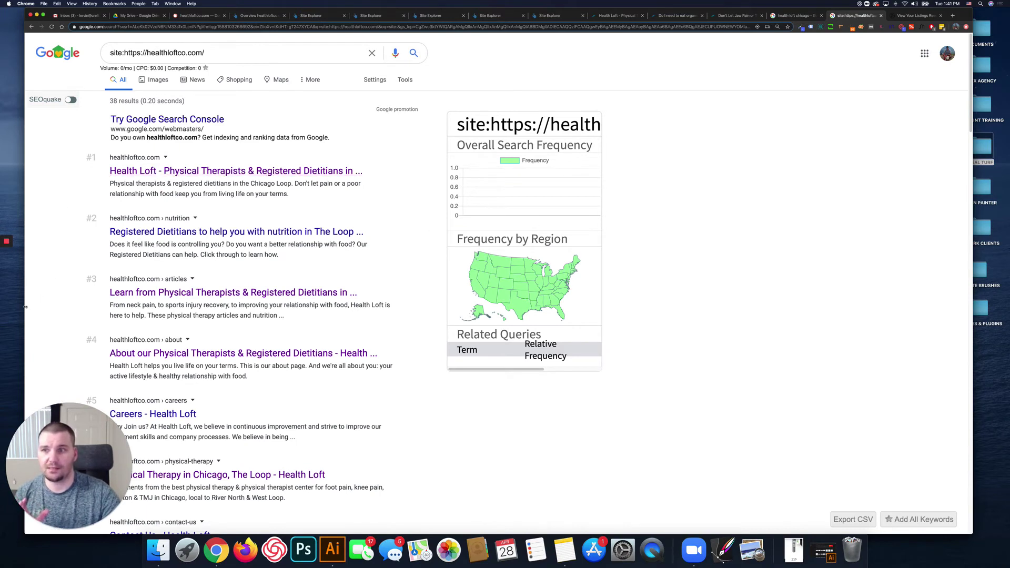
pyautogui.moveTo(36, 433); pyautogui.dragTo(934, 478)
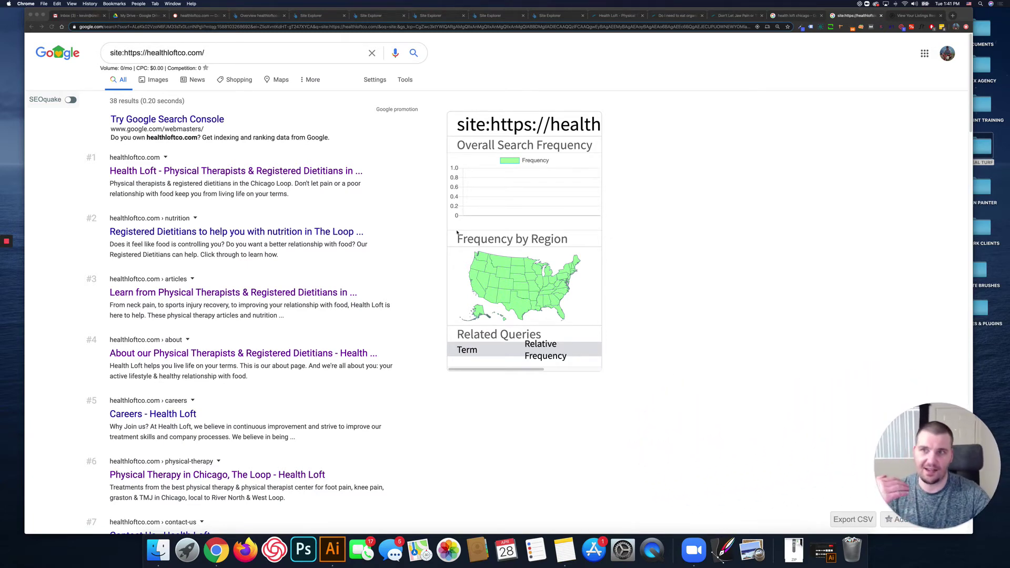
pyautogui.click(125, 54)
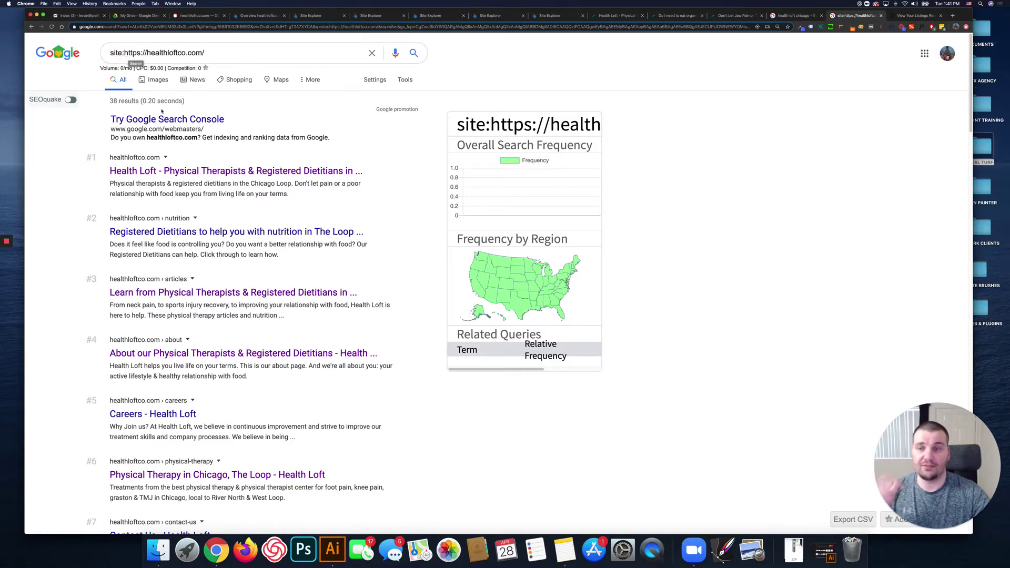
pyautogui.scroll(-2, 245, 137)
pyautogui.scroll(2, 245, 138)
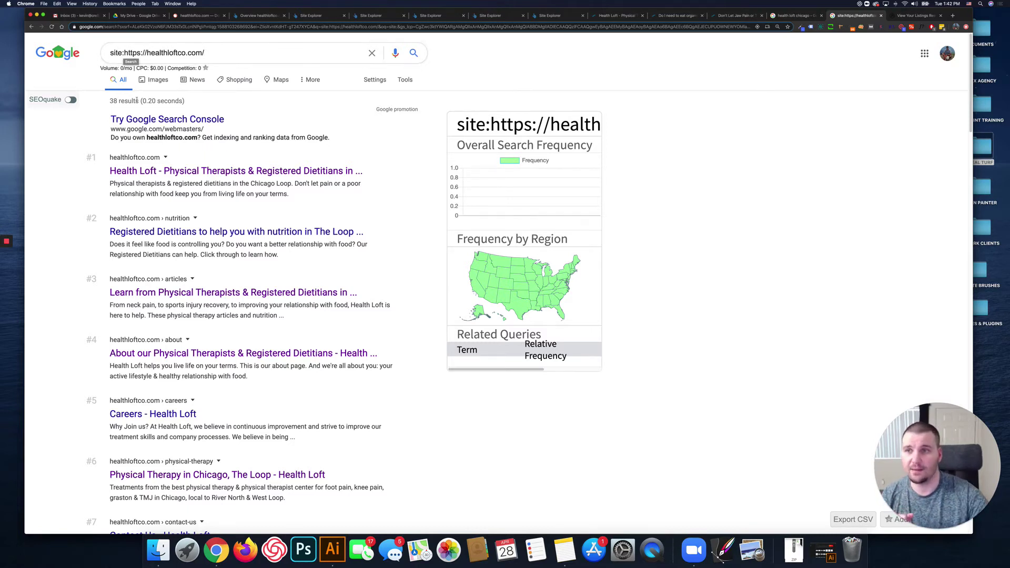
pyautogui.scroll(-2, 74, 186)
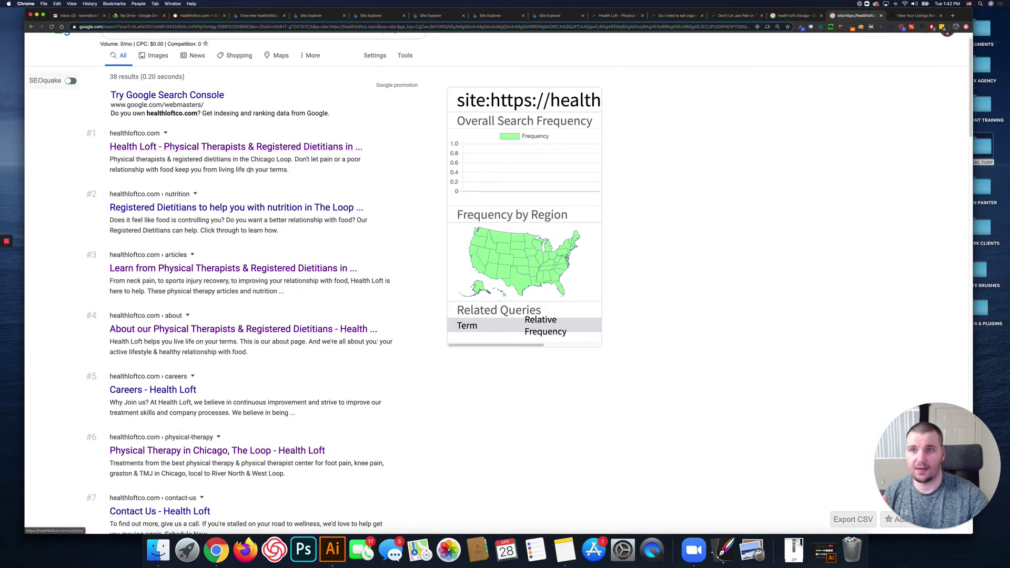
pyautogui.scroll(-1, 201, 151)
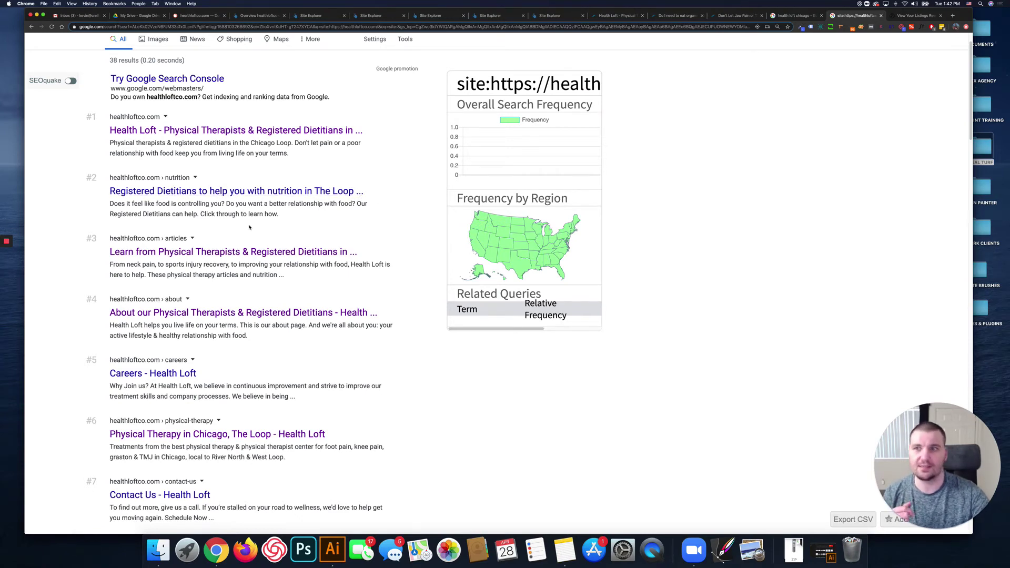
pyautogui.scroll(-1, 254, 225)
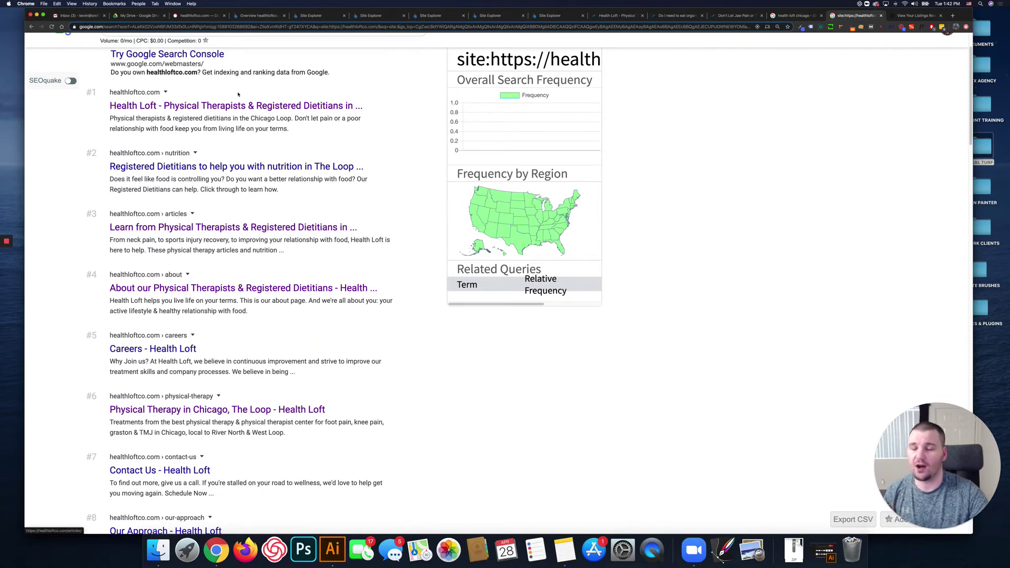
pyautogui.scroll(-1, 247, 132)
pyautogui.scroll(2, 262, 191)
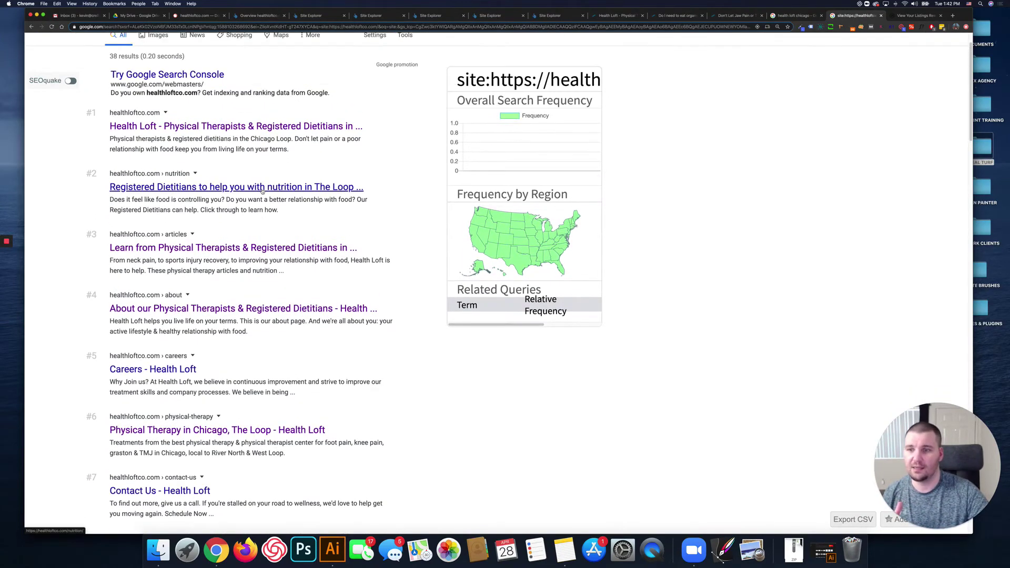
pyautogui.scroll(-5, 263, 190)
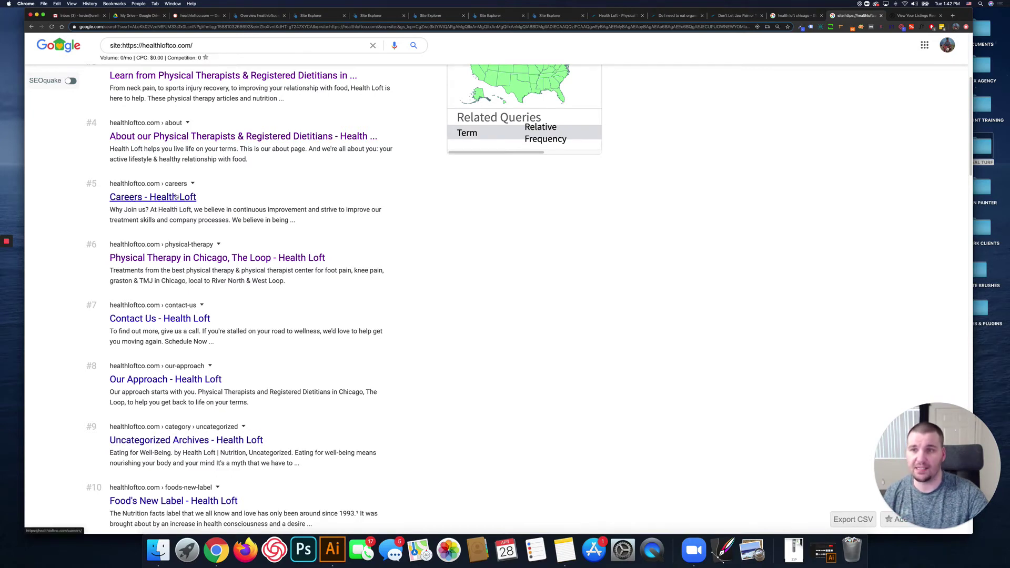
pyautogui.scroll(-2, 181, 204)
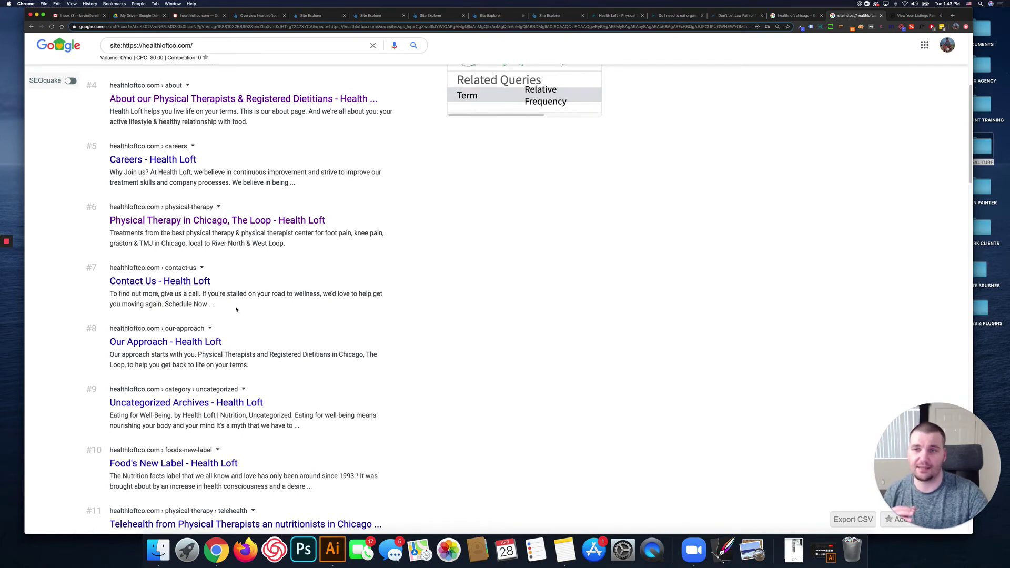
pyautogui.scroll(5, 237, 310)
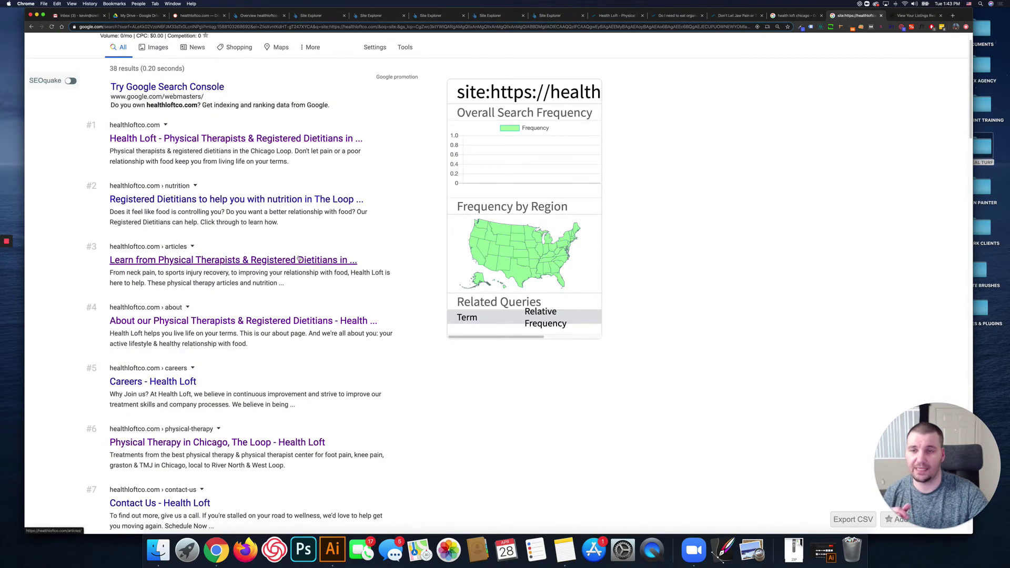
pyautogui.scroll(2, 302, 258)
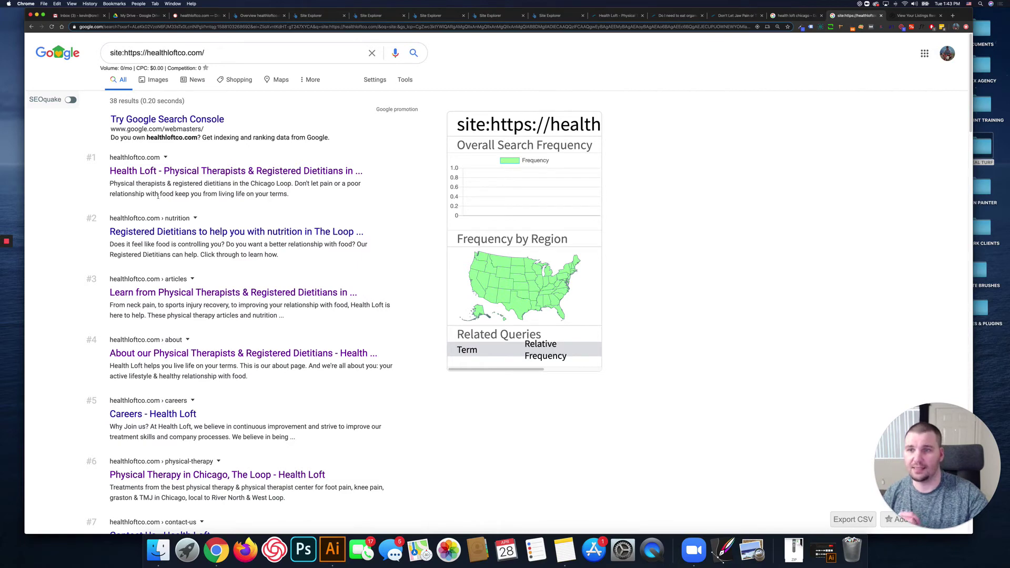
pyautogui.scroll(-1, 158, 195)
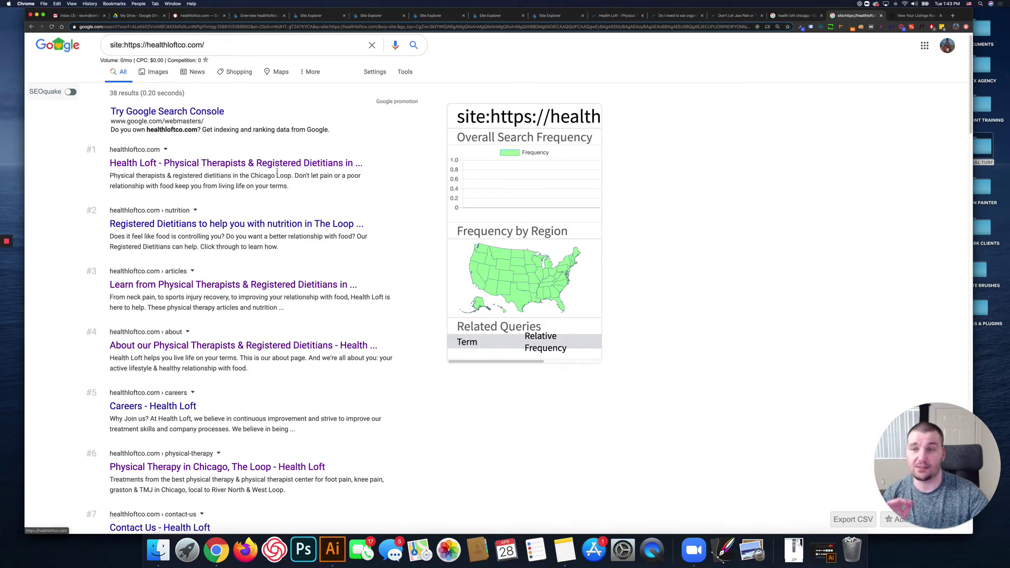
pyautogui.scroll(-1, 394, 167)
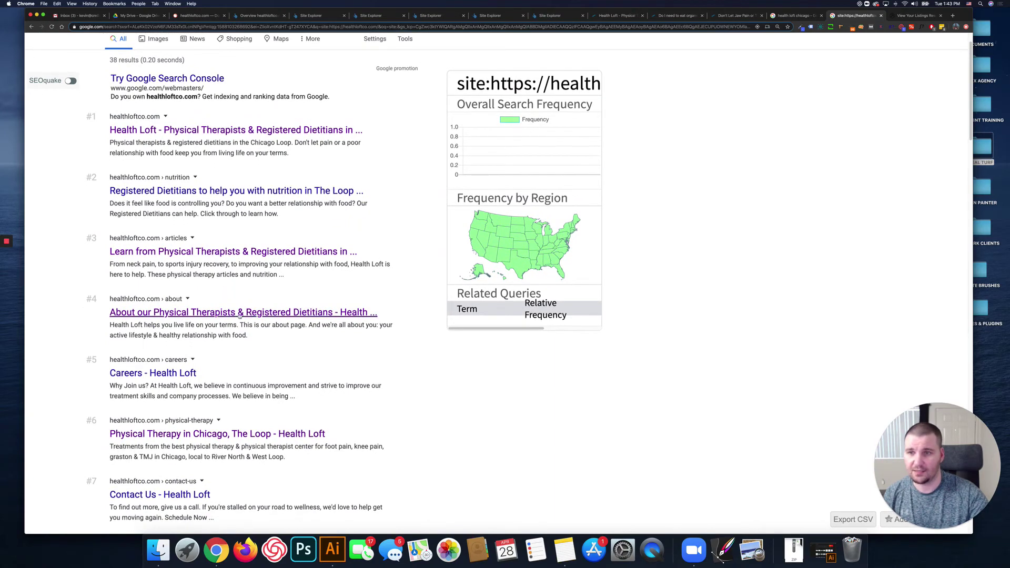
pyautogui.scroll(-5, 283, 296)
pyautogui.scroll(-8, 283, 297)
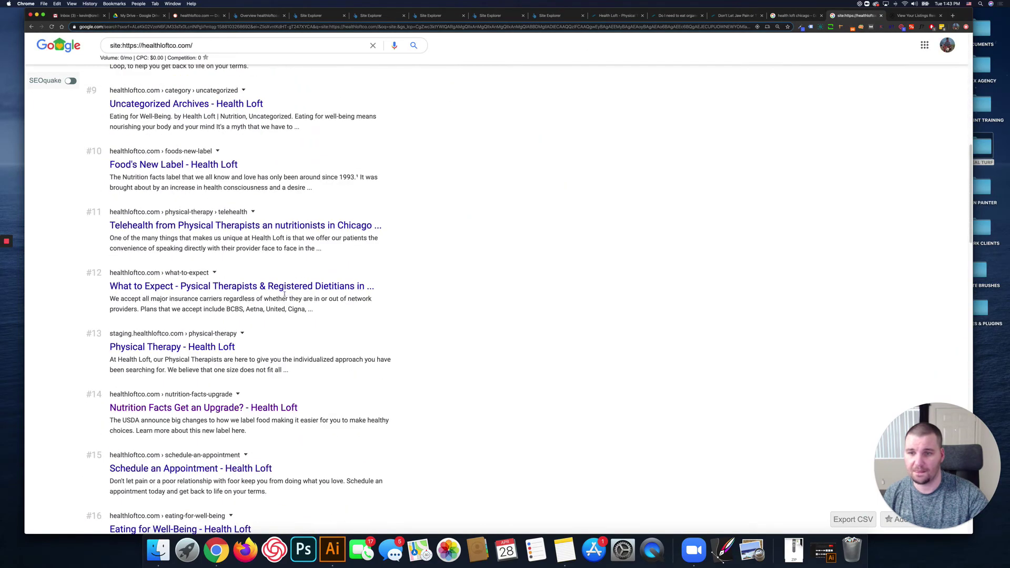
pyautogui.scroll(-1, 284, 295)
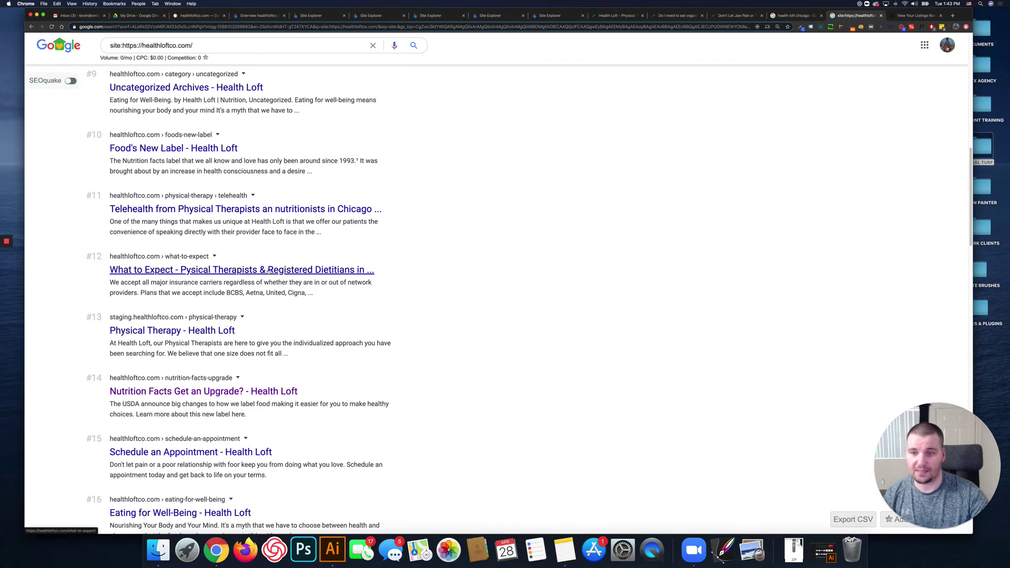
pyautogui.scroll(6, 311, 321)
pyautogui.scroll(7, 311, 321)
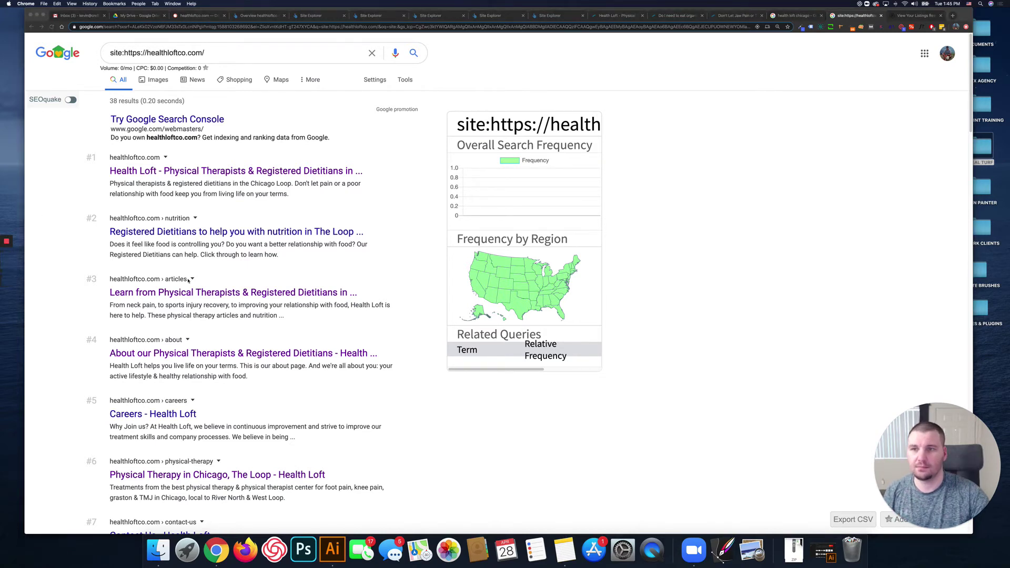
# Switch to the Ahrefs healthloftco.com overview and zoom in twice for easier reading.
pyautogui.click(259, 15)
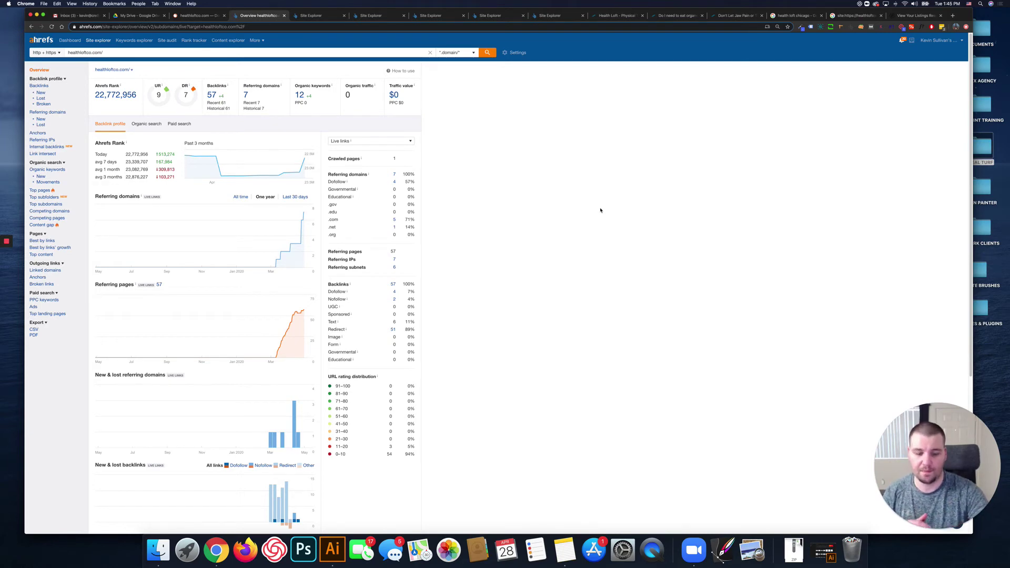
pyautogui.press('super+equal')
pyautogui.press('super+equal')
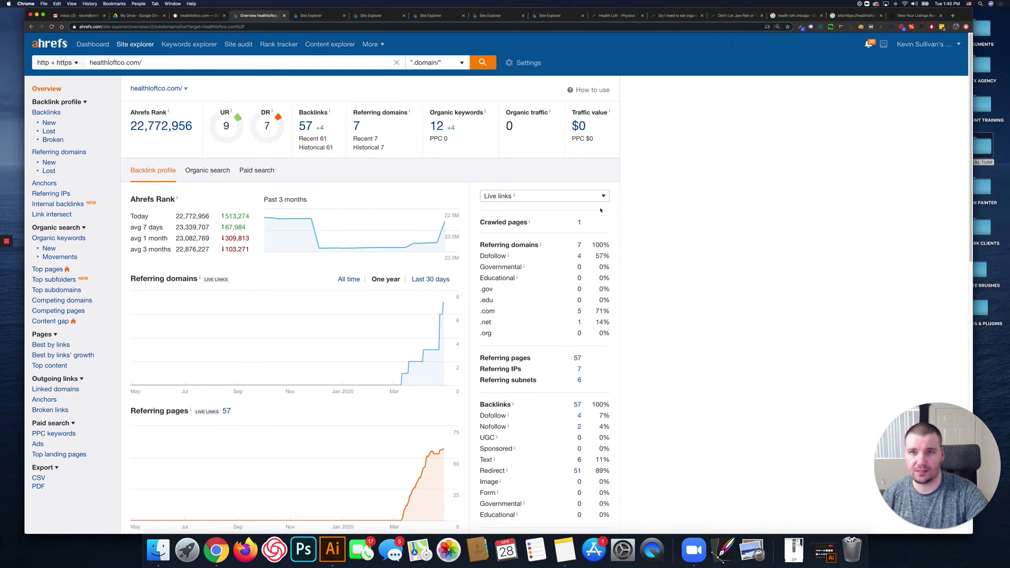
pyautogui.press('super+equal')
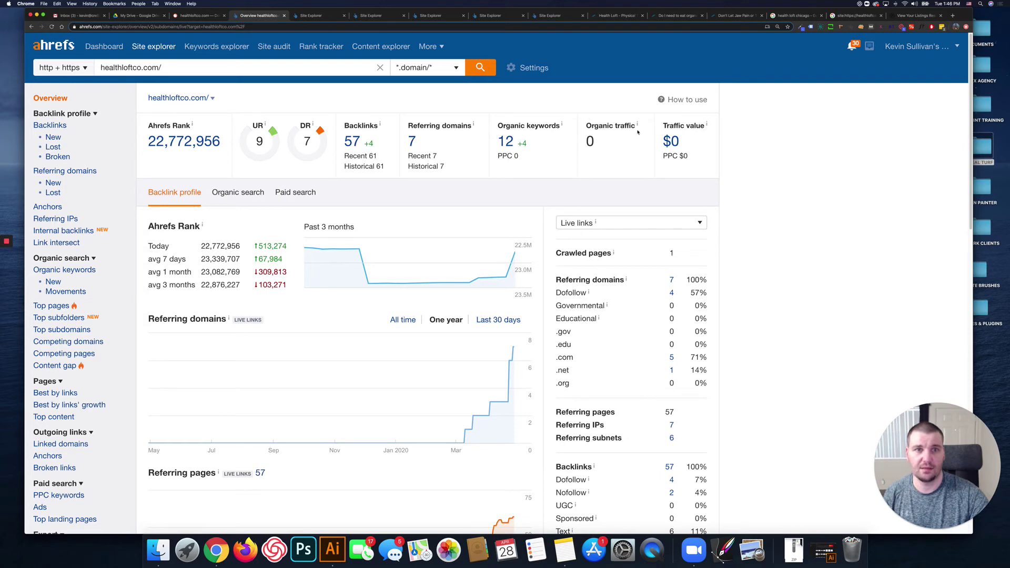
pyautogui.scroll(-1, 579, 142)
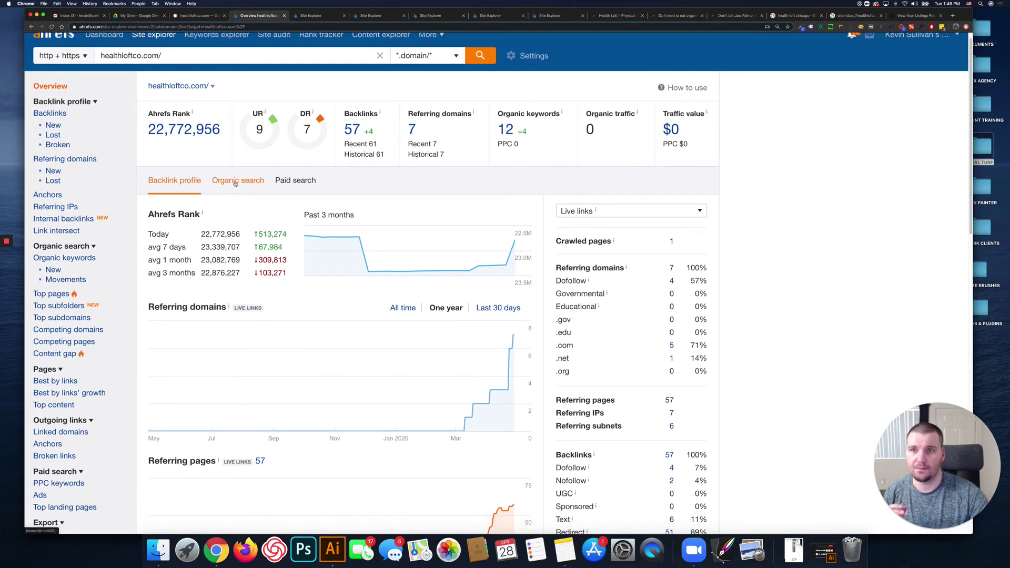
# Show the site's organic search metrics in Ahrefs, limited to the past one year.
pyautogui.click(235, 181)
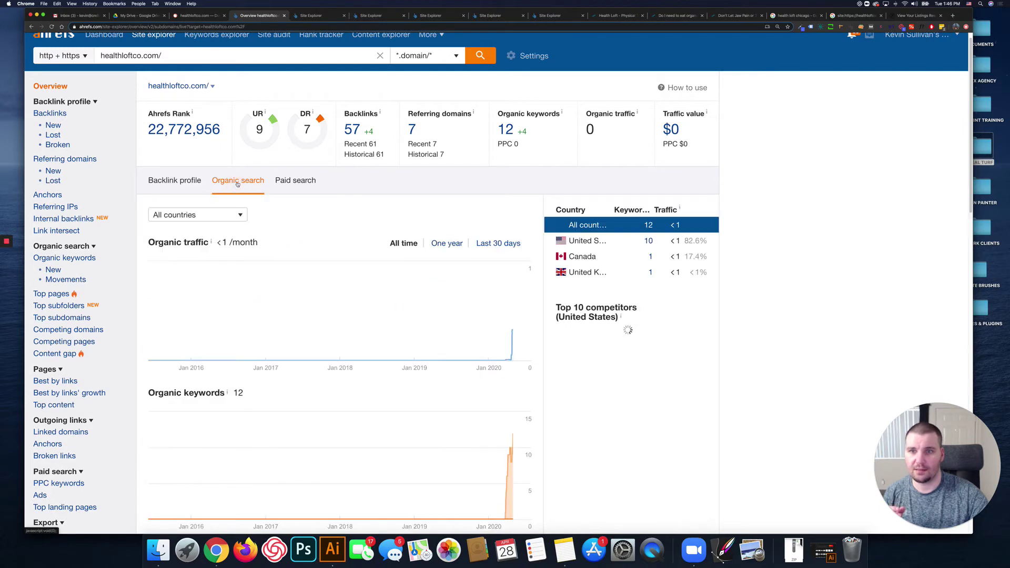
pyautogui.scroll(-1, 440, 229)
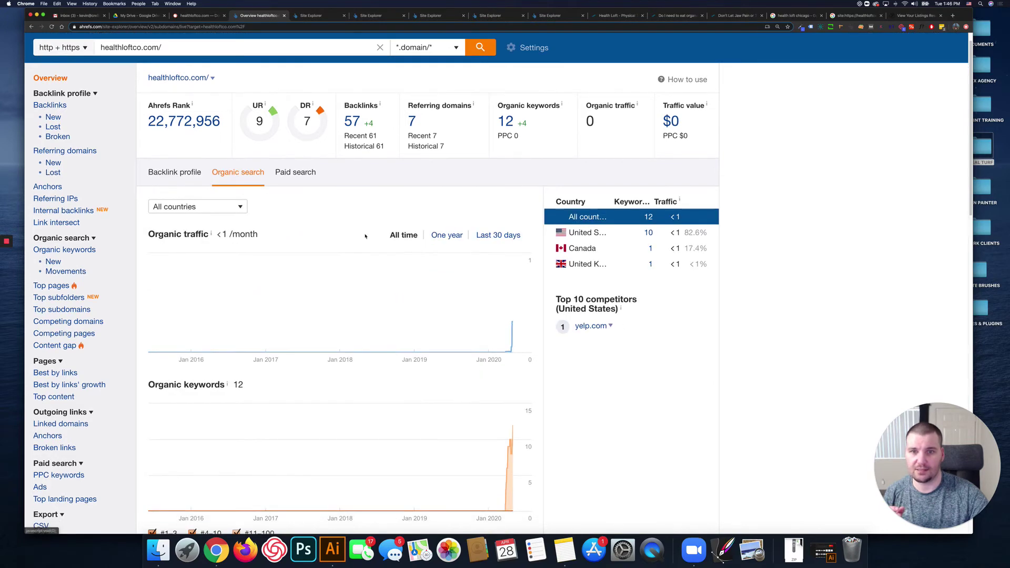
pyautogui.click(445, 238)
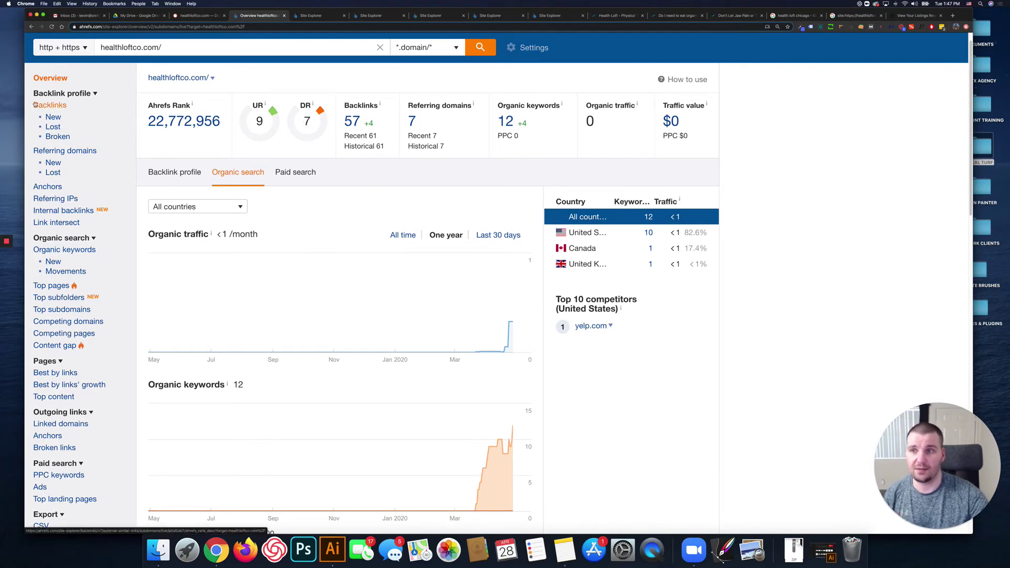
# Open the healthloftco.com Backlinks report and scroll through its 7 groups of similar links, askmap.net first.
pyautogui.click(51, 105)
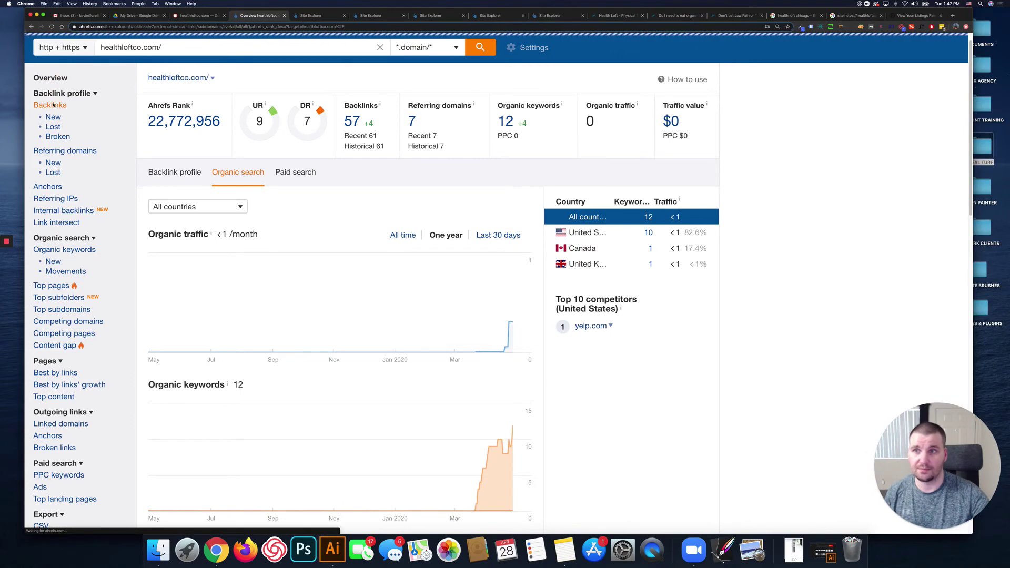
pyautogui.scroll(-1, 445, 148)
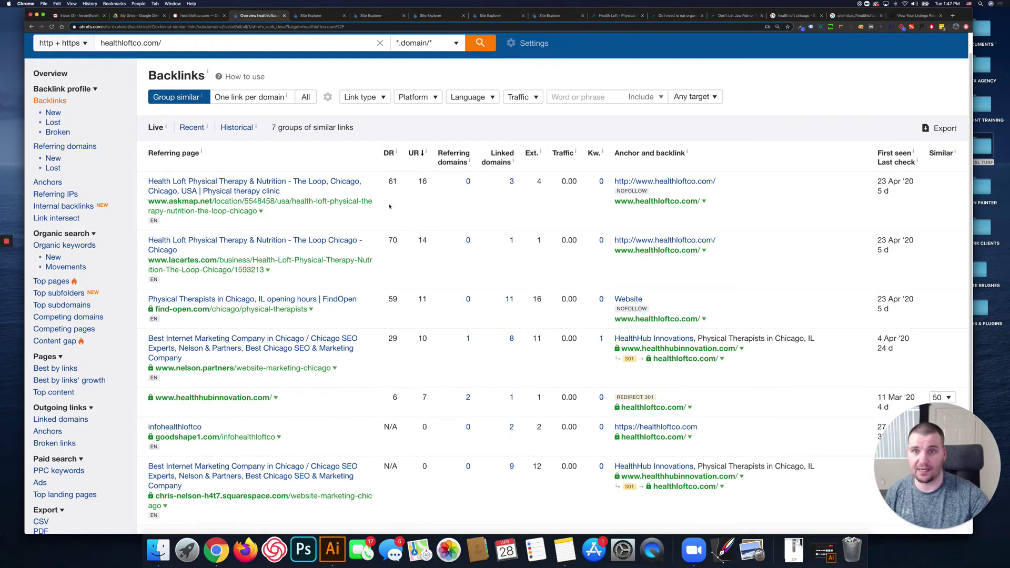
pyautogui.scroll(-4, 390, 284)
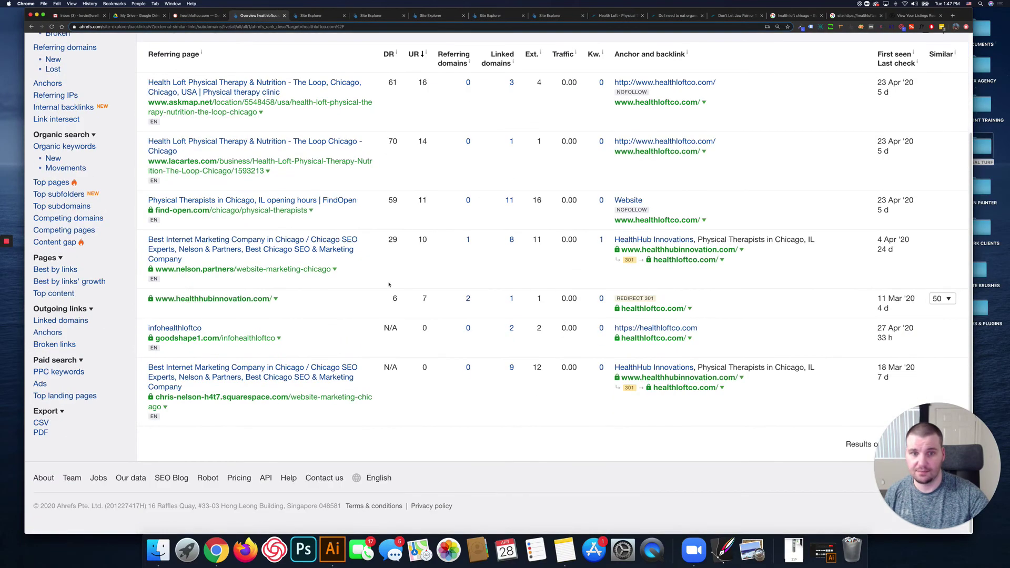
pyautogui.scroll(3, 389, 285)
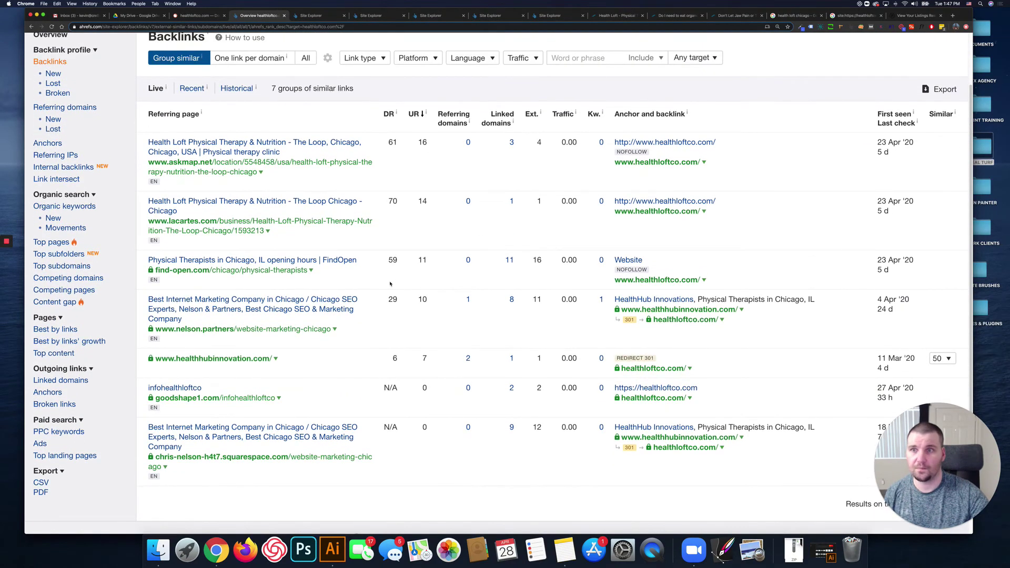
pyautogui.scroll(3, 390, 284)
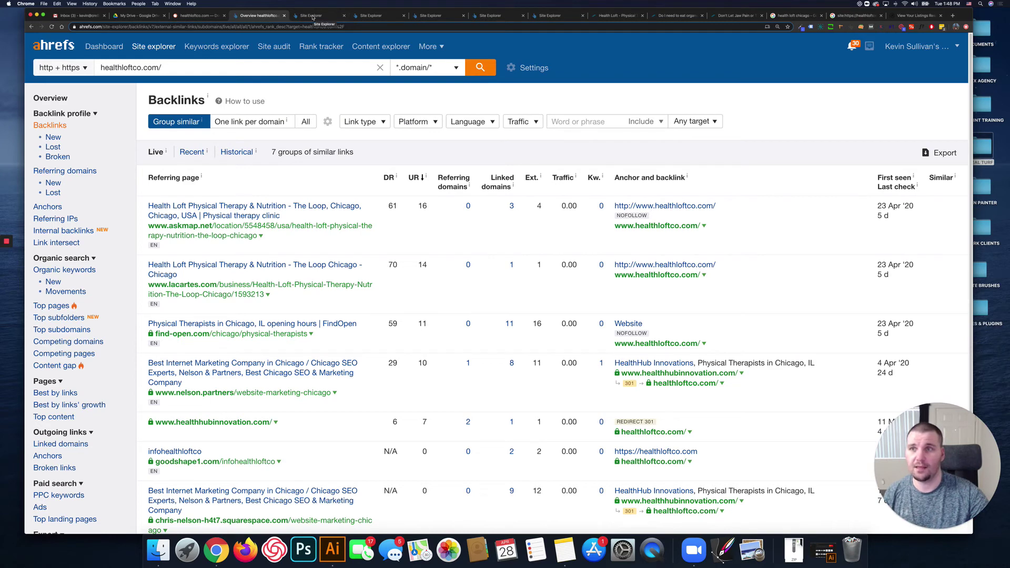
# Review bodygears.com, then the coreptclinics.com overview: DR 7, 336 backlinks, 65 referring domains, 1.5K traffic.
pyautogui.click(53, 100)
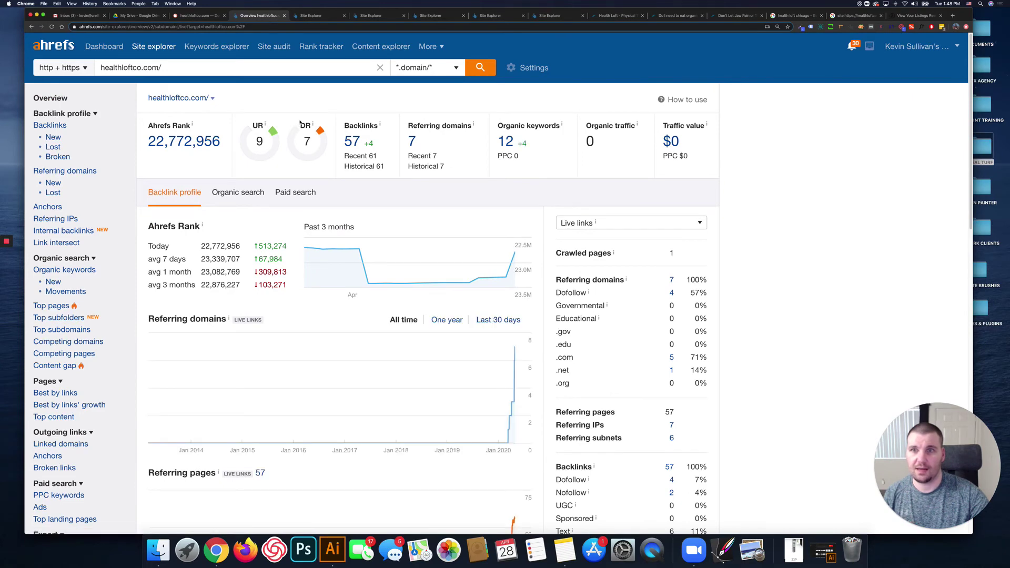
pyautogui.click(317, 15)
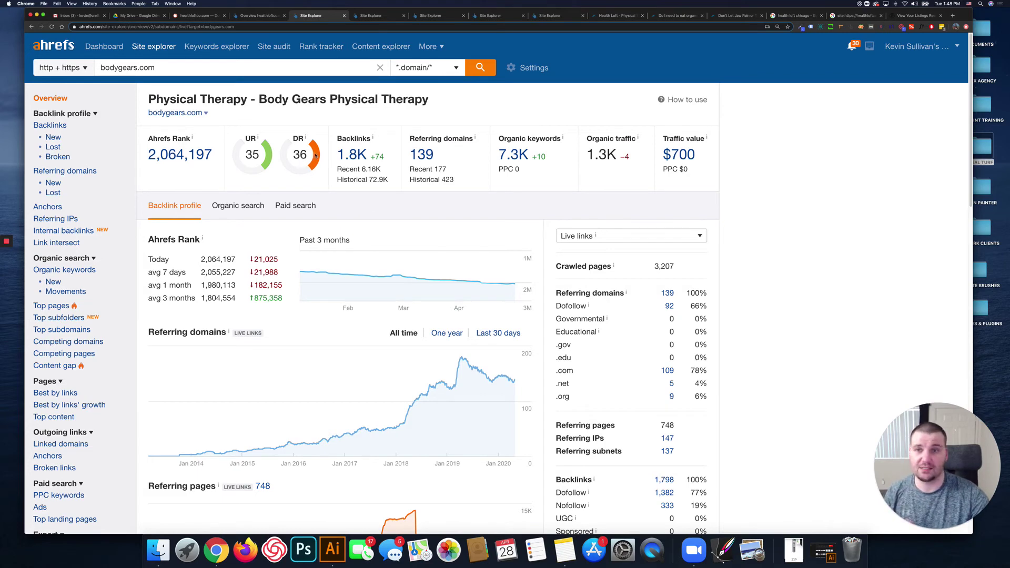
pyautogui.click(377, 15)
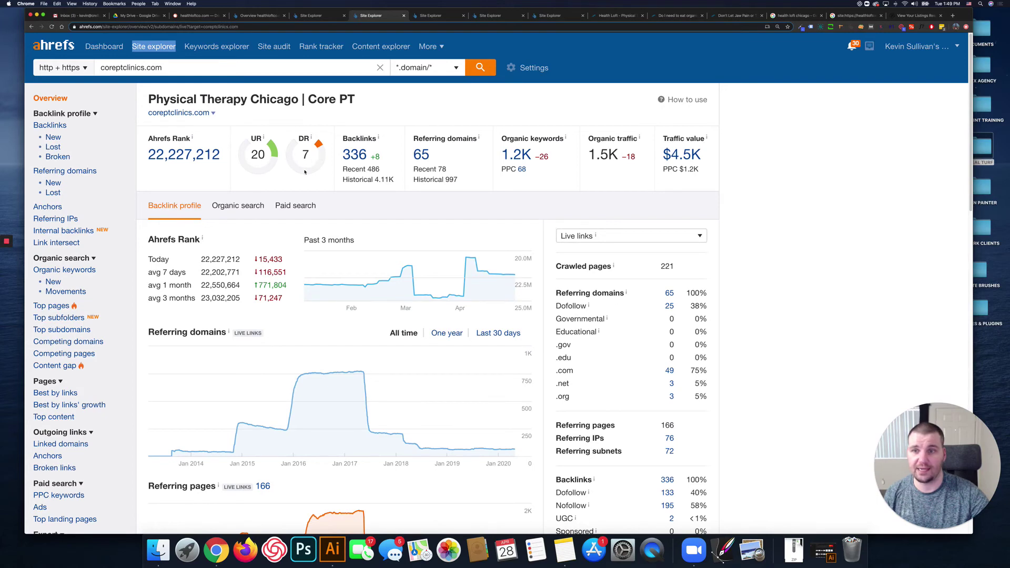
pyautogui.scroll(-1, 408, 429)
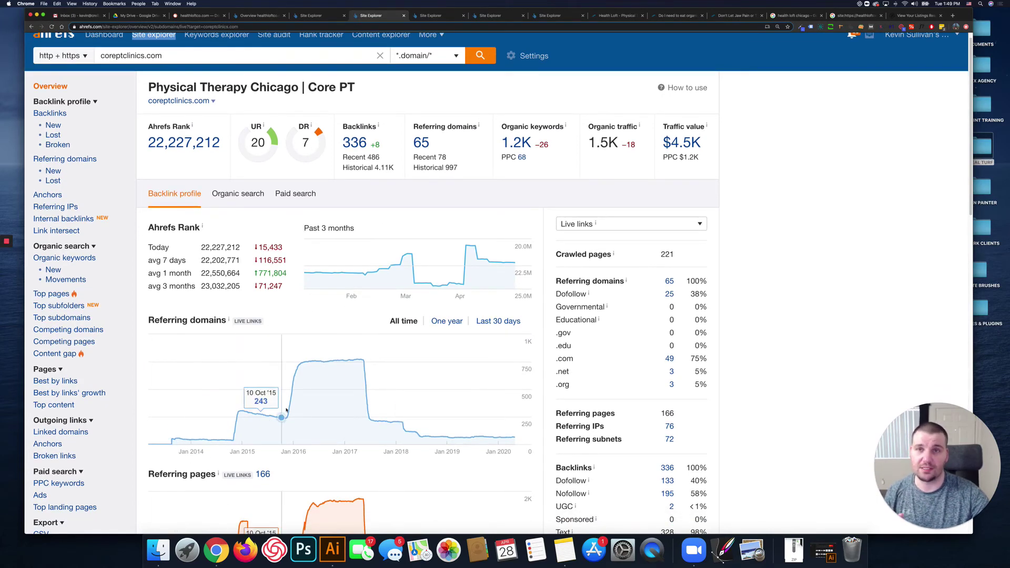
pyautogui.scroll(1, 286, 395)
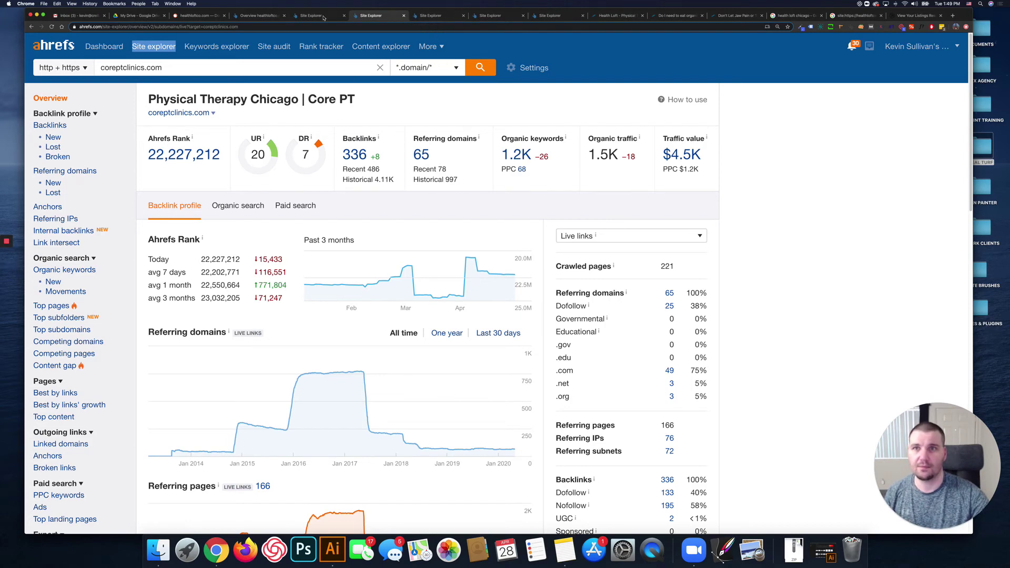
# Compare the Bereact.com and athletico.com competitor overview metrics.
pyautogui.click(445, 17)
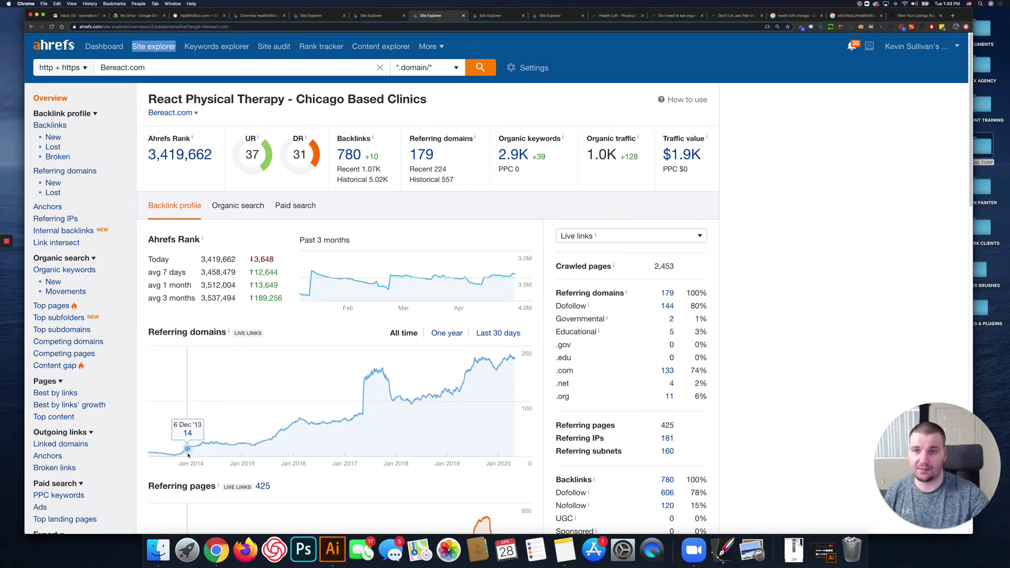
pyautogui.moveTo(221, 433)
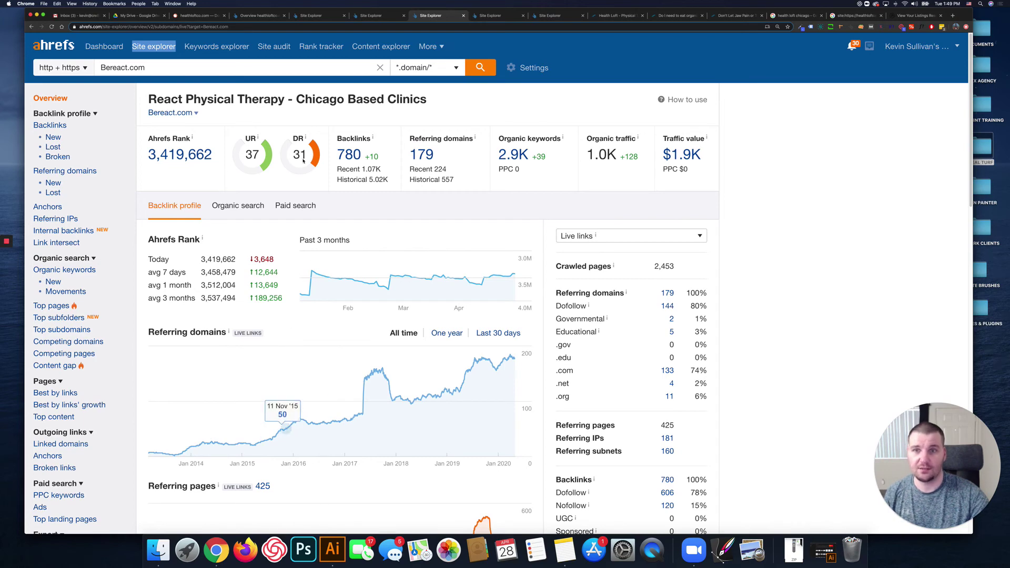
pyautogui.click(491, 16)
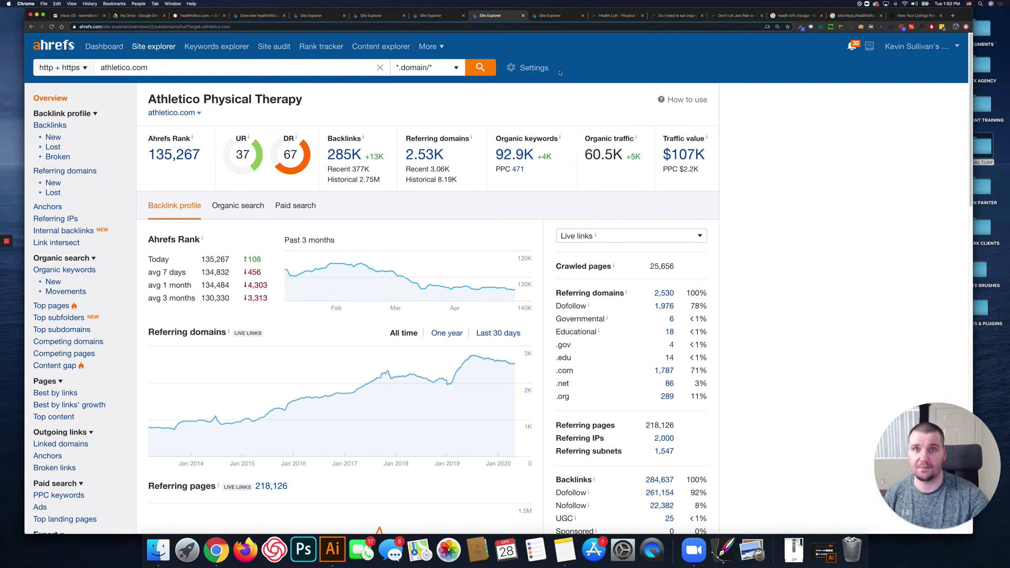
# Review the feednutrition.com overview: DR 32, 2.83K backlinks, 131 referring domains, 995 traffic.
pyautogui.click(554, 17)
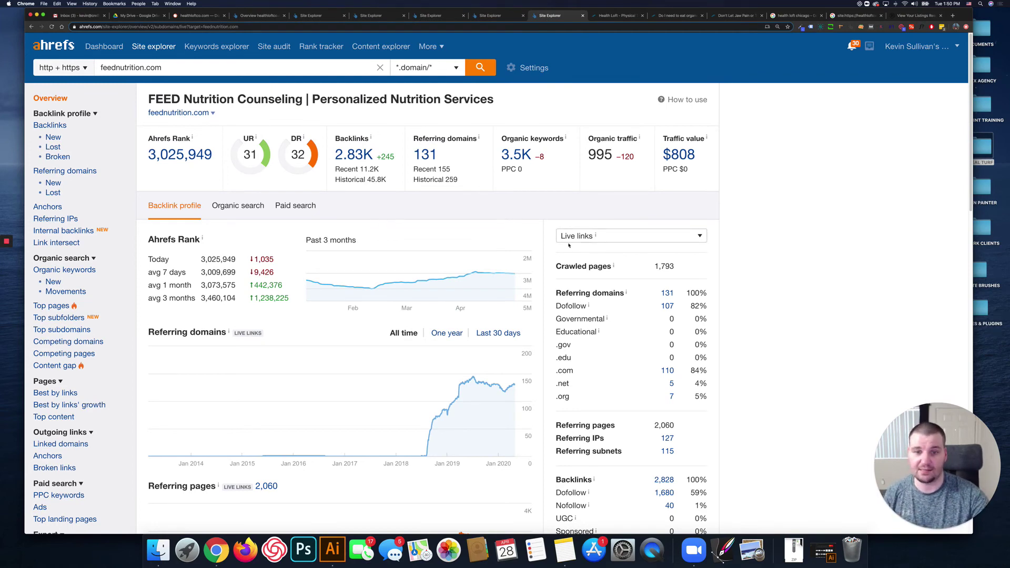
pyautogui.scroll(-1, 528, 230)
pyautogui.scroll(-1, 528, 230)
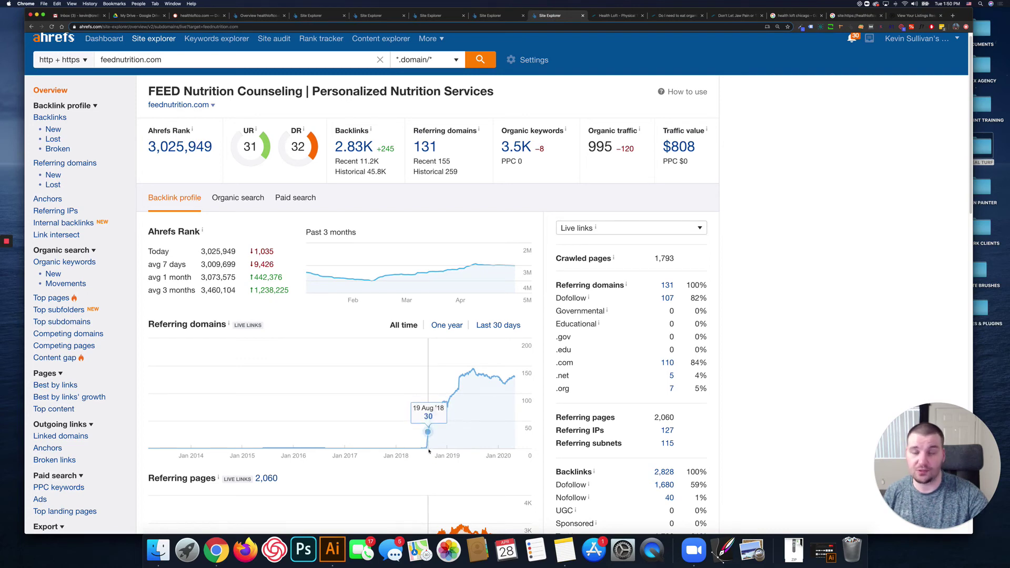
pyautogui.scroll(1, 416, 433)
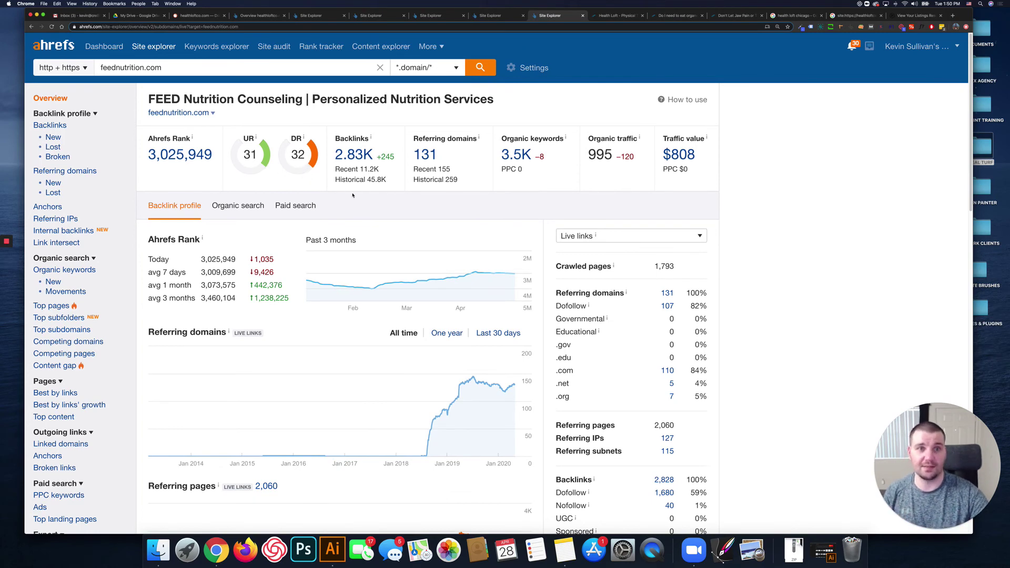
pyautogui.scroll(-1, 332, 163)
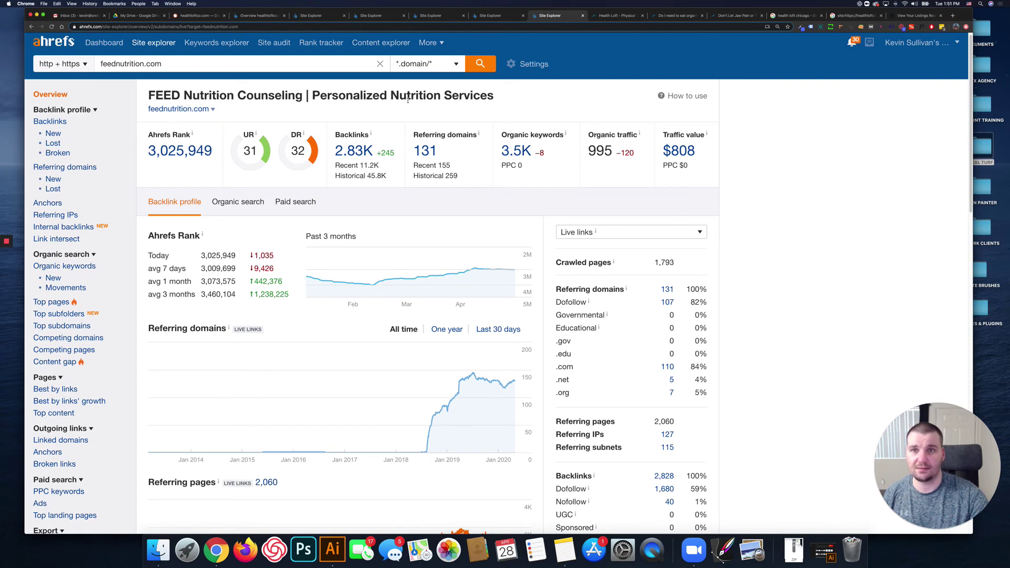
# Revisit athletico.com and Bereact.com, ending on the coreptclinics.com overview with DR 7.
pyautogui.click(490, 18)
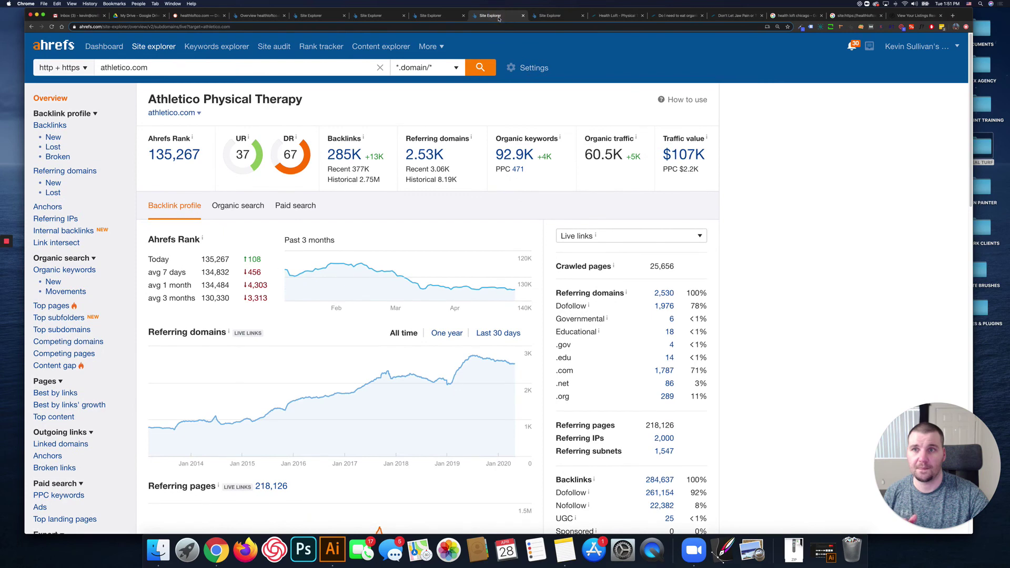
pyautogui.click(427, 16)
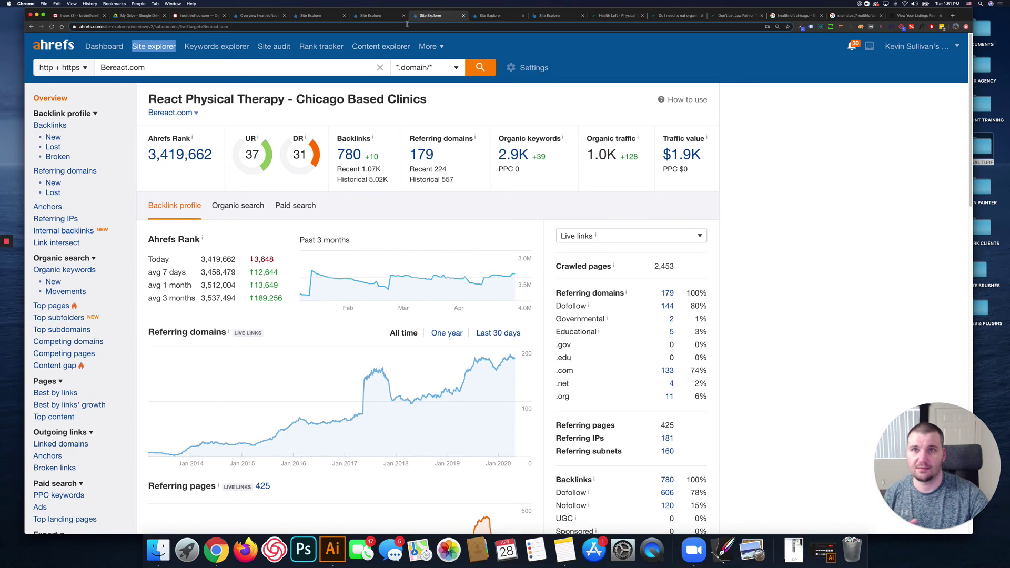
pyautogui.click(389, 18)
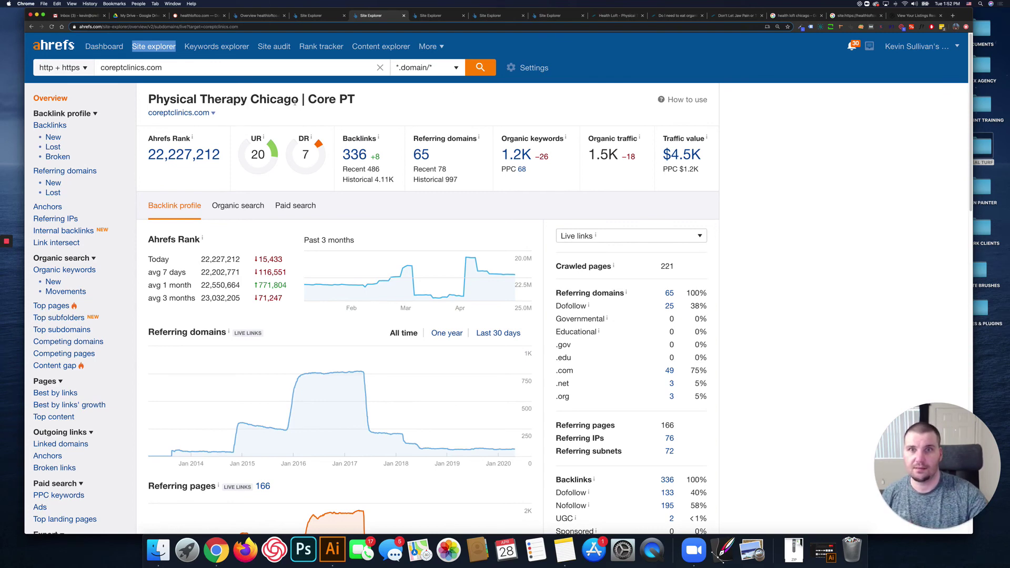
# Glance over the Health Loft homepage, then switch to the 'Do I need to eat organic?' post.
pyautogui.click(608, 17)
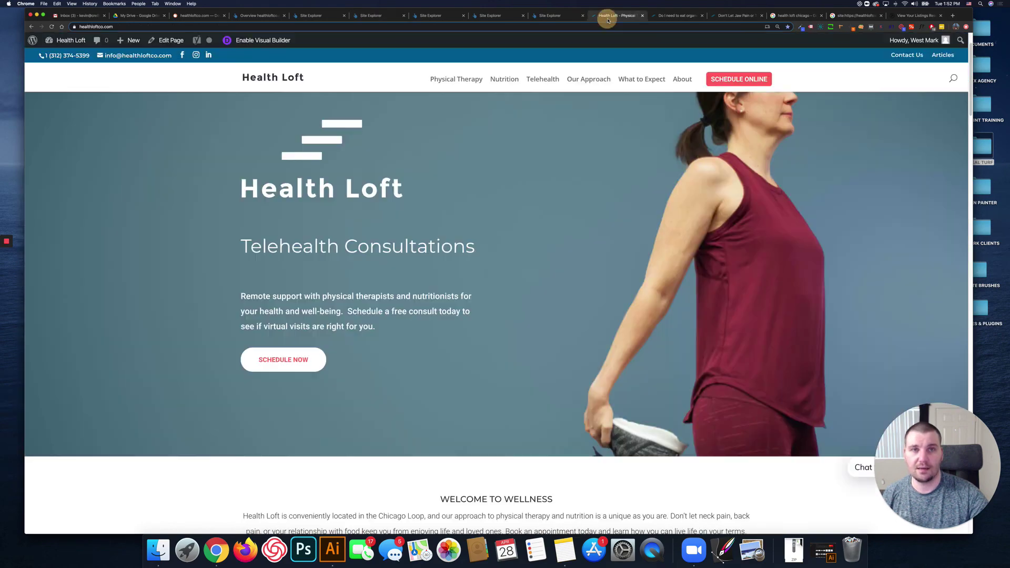
pyautogui.scroll(-6, 571, 195)
pyautogui.scroll(8, 571, 195)
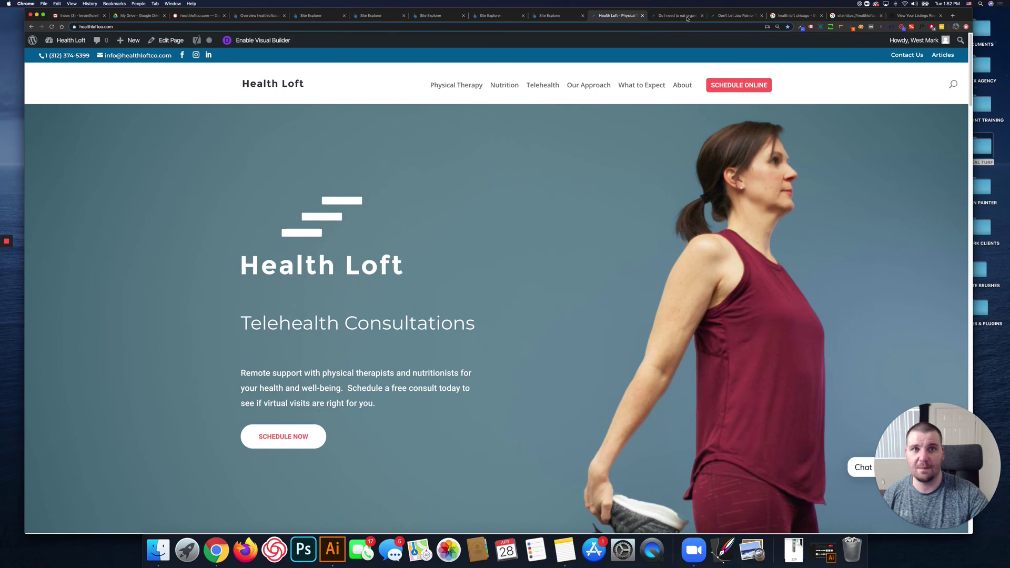
pyautogui.click(679, 16)
pyautogui.scroll(1, 180, 230)
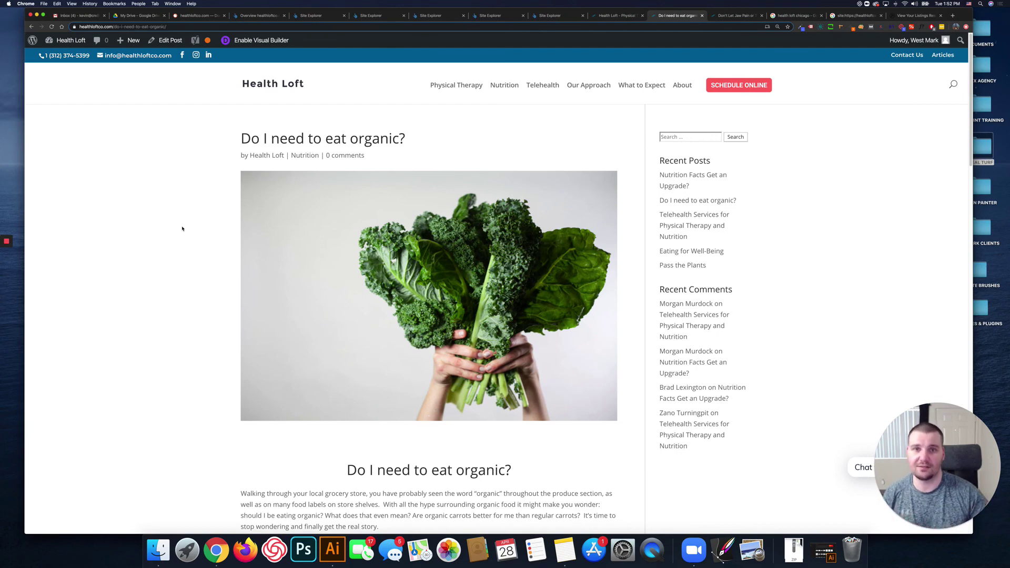
pyautogui.scroll(-5, 182, 229)
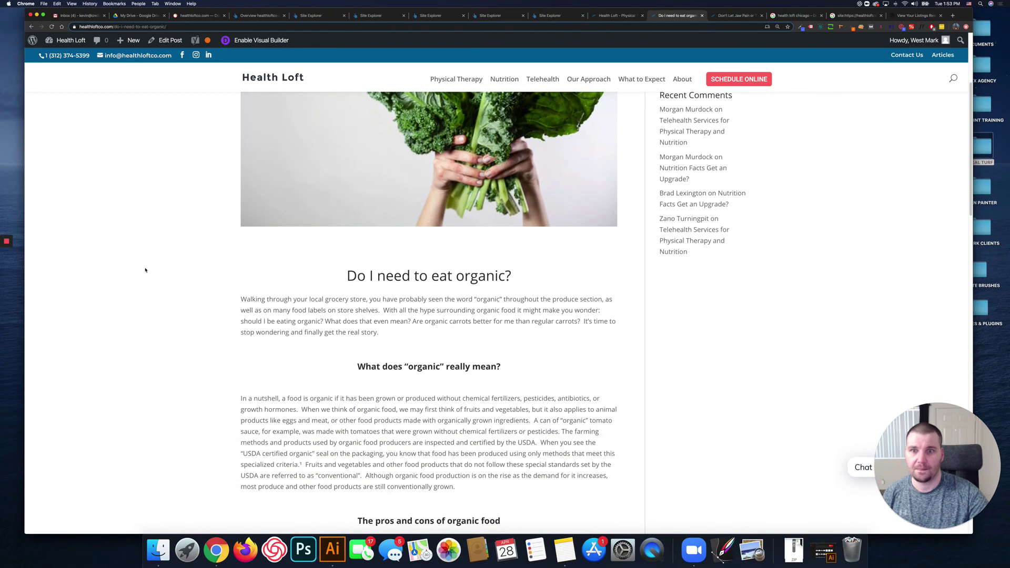
pyautogui.scroll(-3, 146, 271)
pyautogui.scroll(-9, 206, 272)
pyautogui.scroll(11, 206, 272)
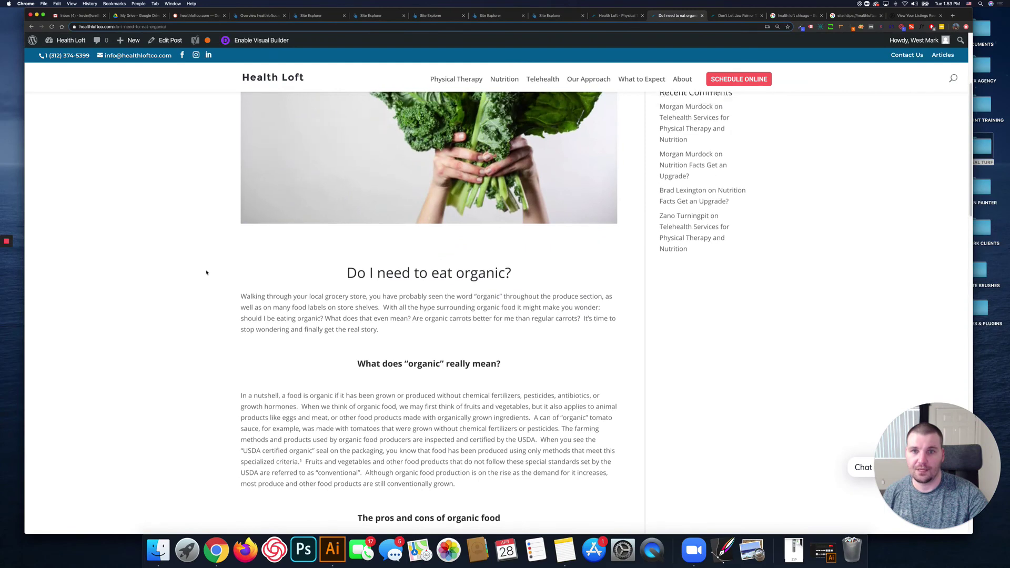
pyautogui.scroll(-11, 207, 284)
pyautogui.scroll(1, 212, 307)
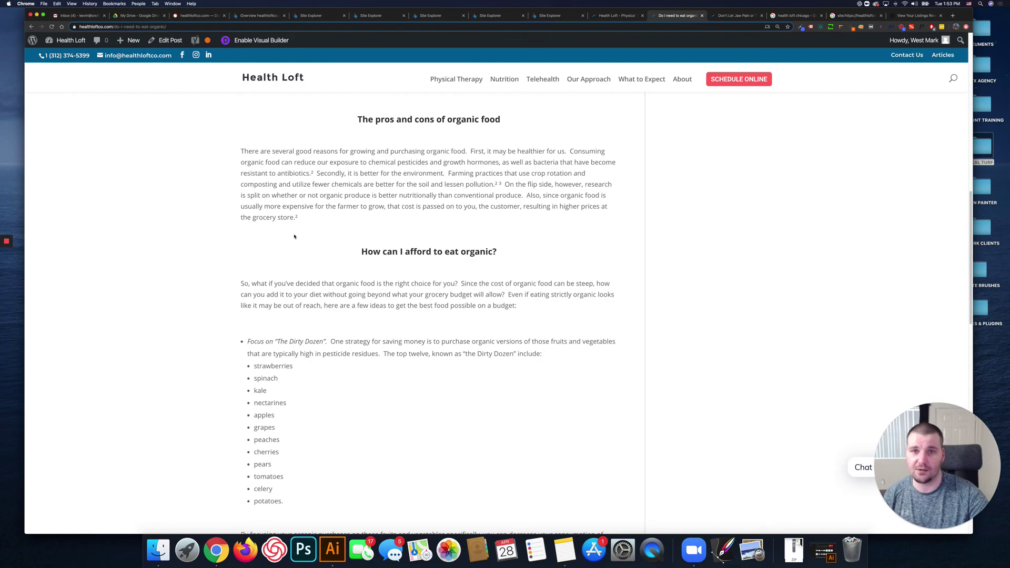
pyautogui.scroll(10, 295, 237)
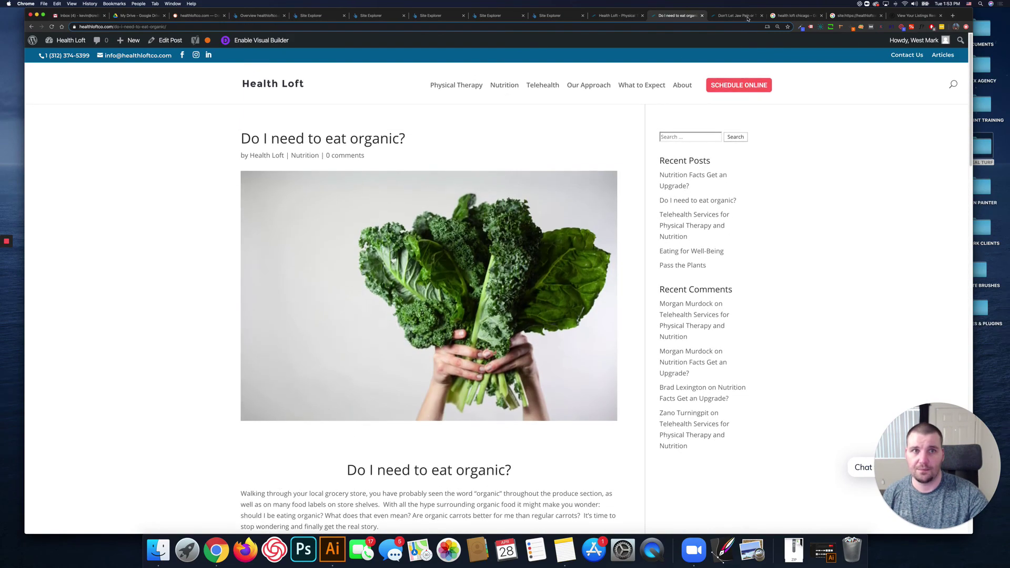
# Switch to the 'How to Find Relief from Jaw Pain' post and skim its sections.
pyautogui.click(736, 15)
pyautogui.scroll(-15, 241, 233)
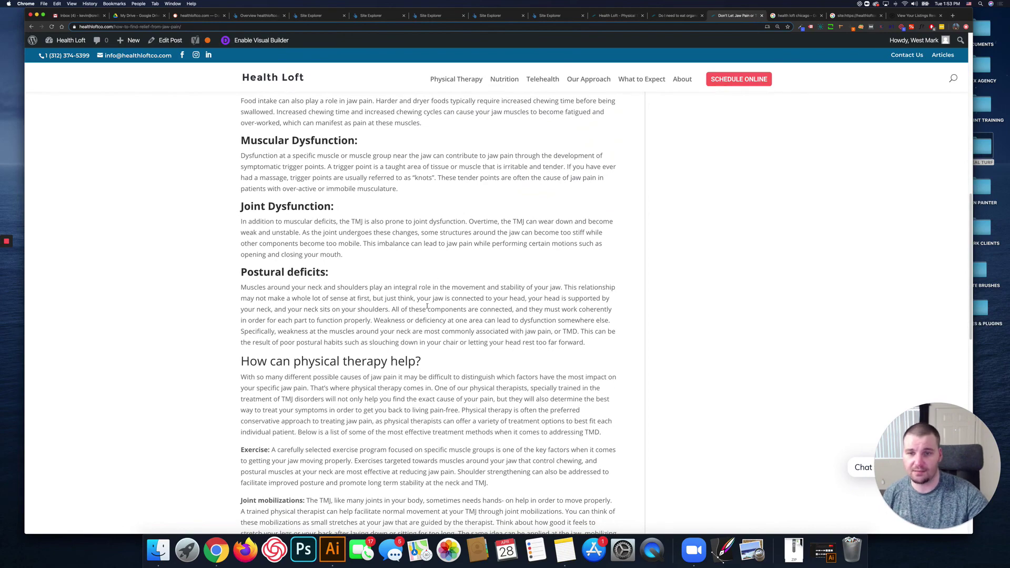
pyautogui.scroll(15, 429, 306)
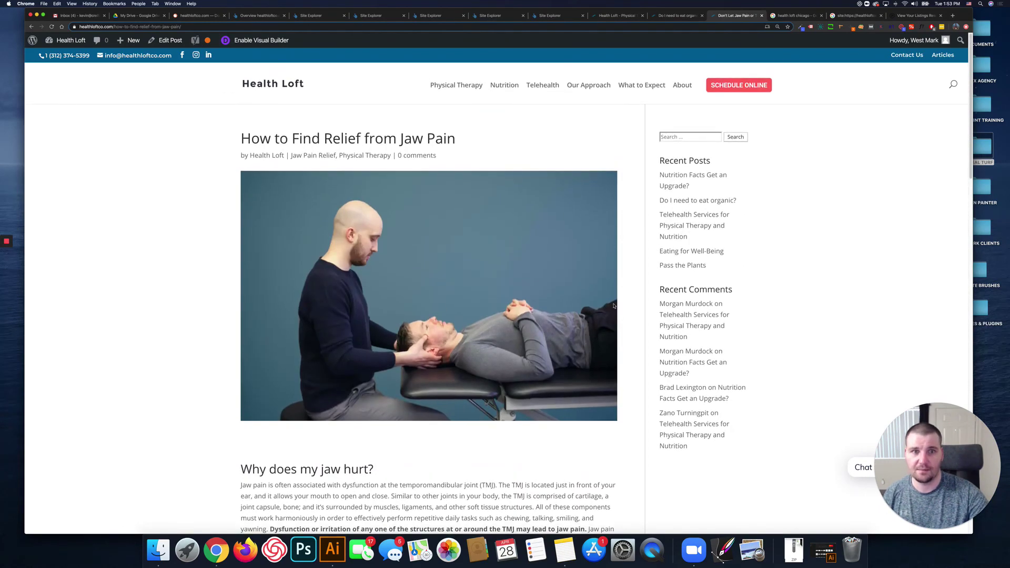